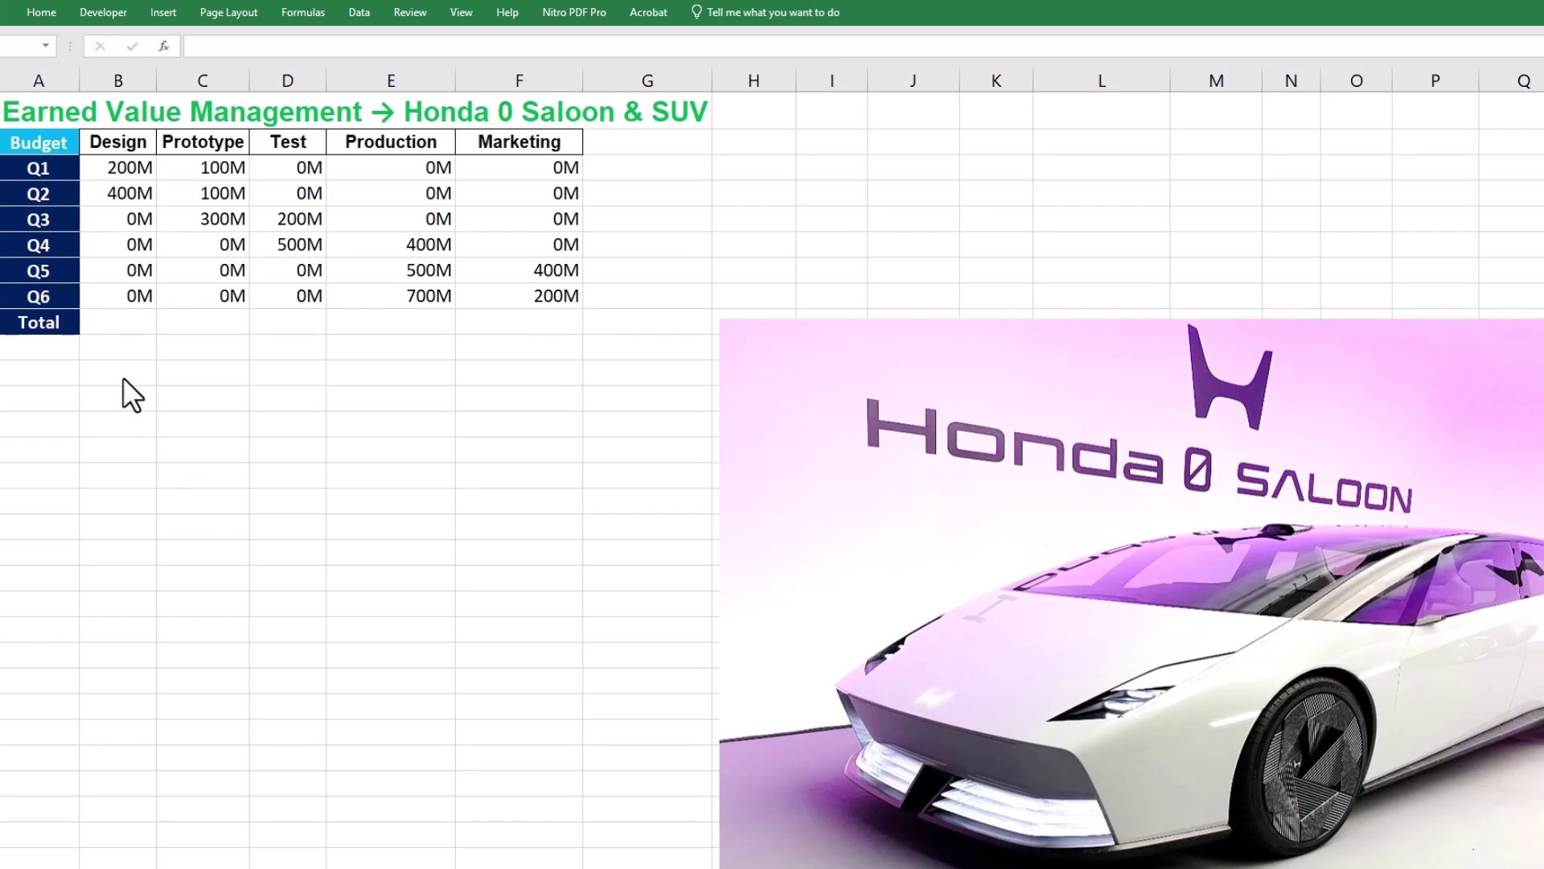
Step: AutoSum each phase's budget into the Total row (600M, 500M, 700M, 1,600M, 600M)
click(137, 322)
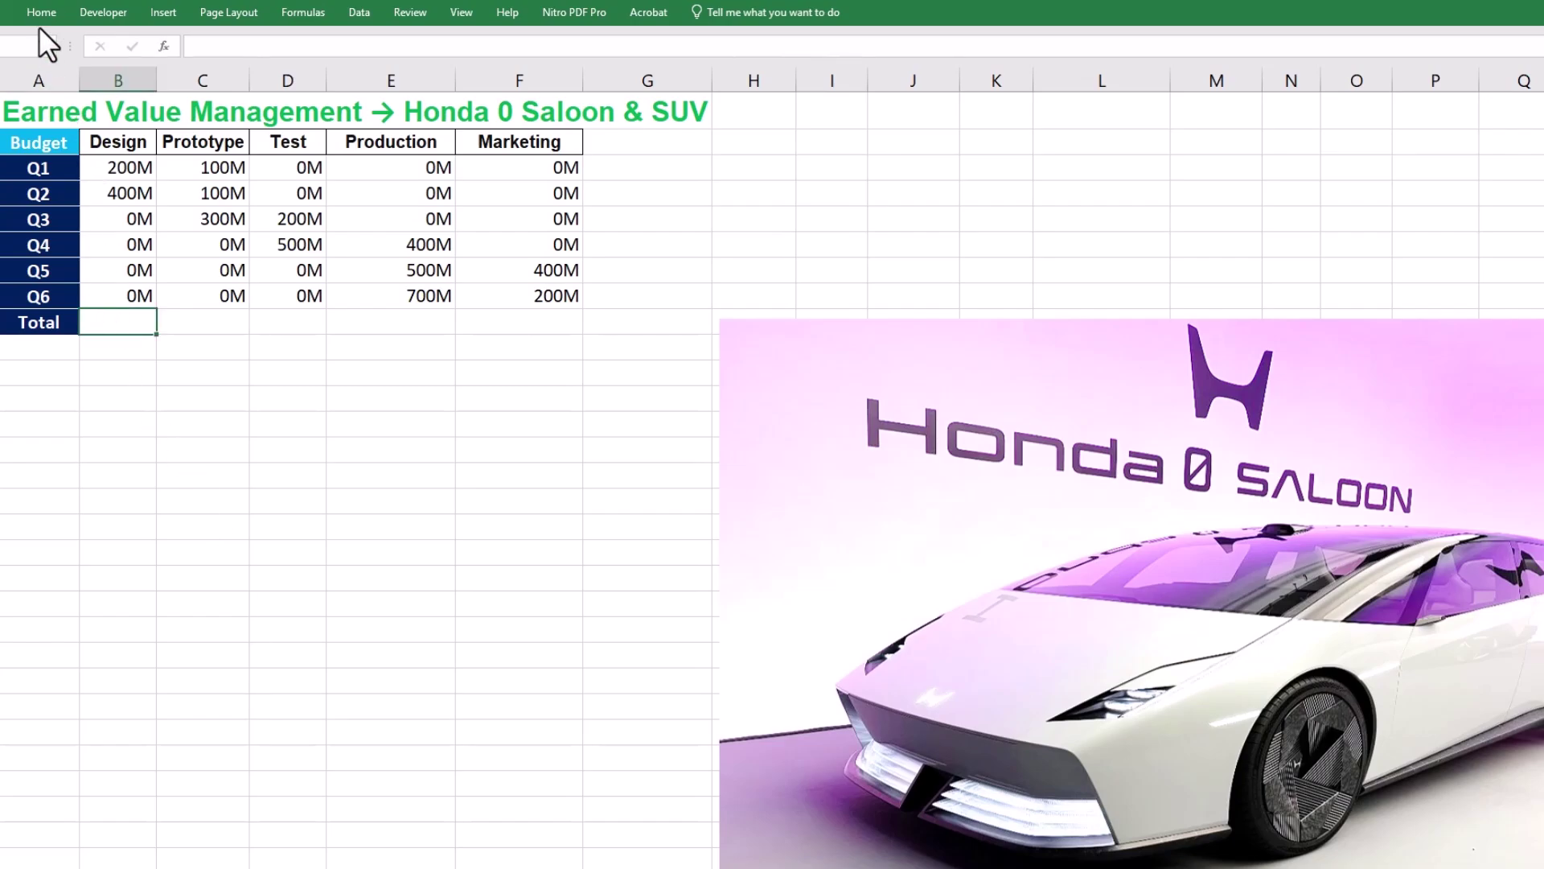
click(1401, 50)
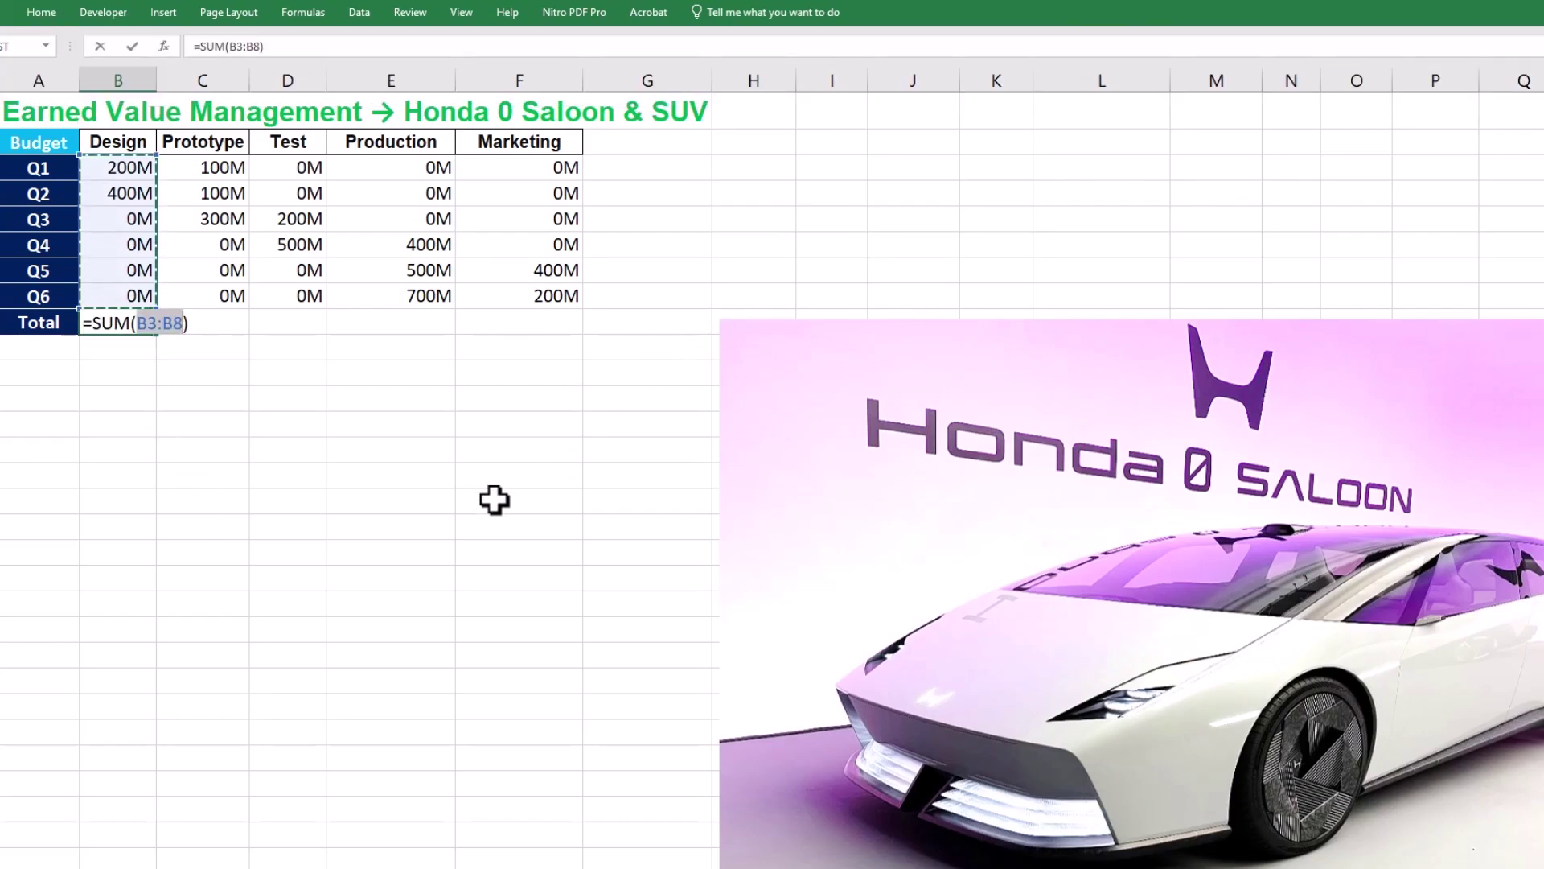
key(Tab)
click(132, 326)
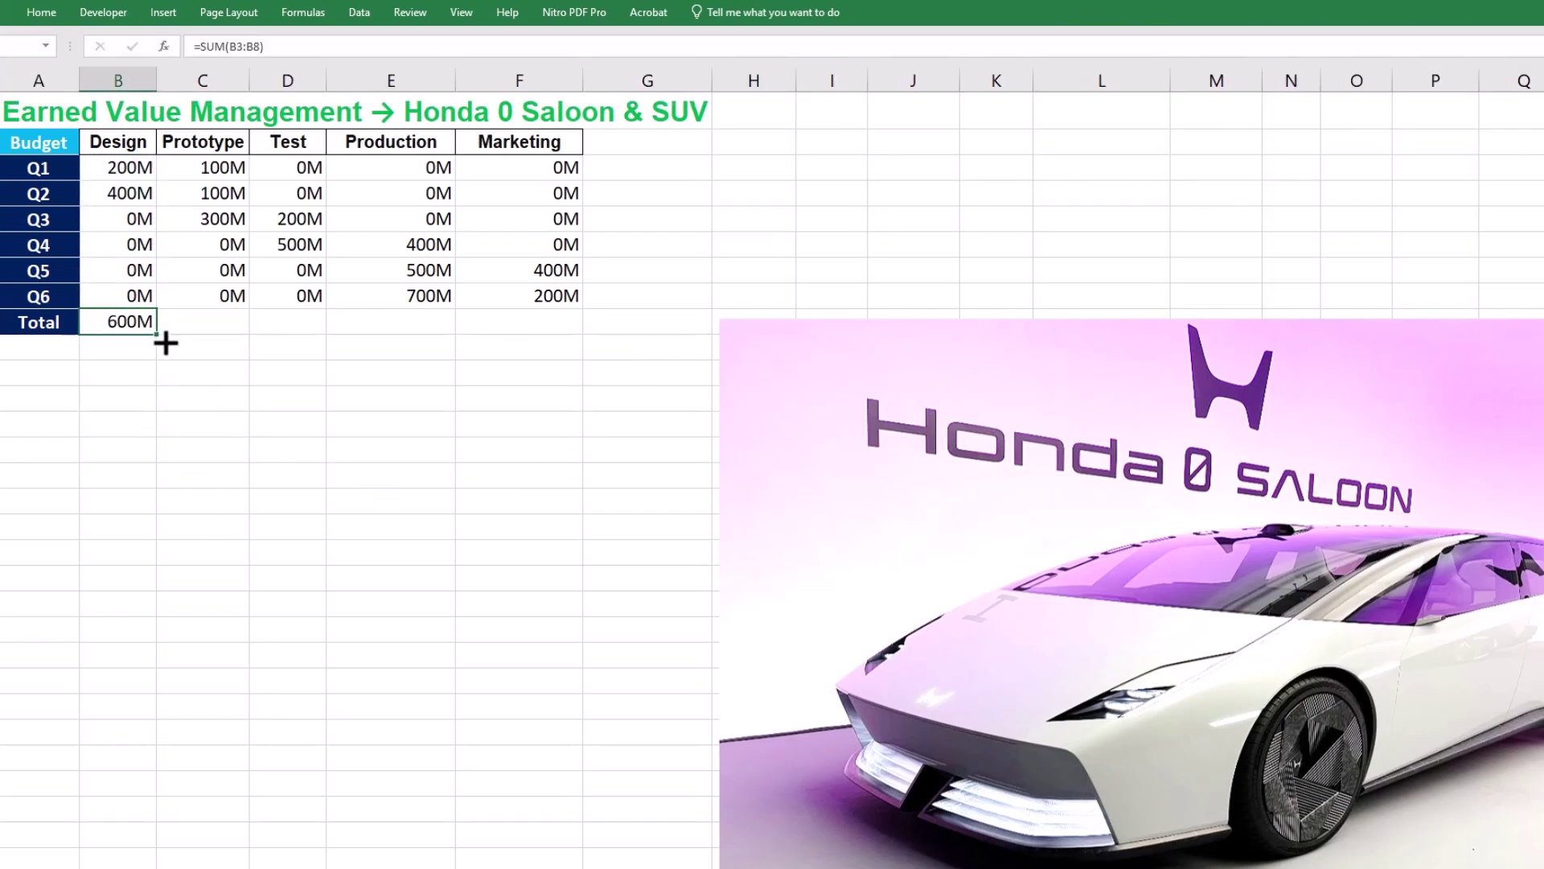
drag(158, 335, 549, 348)
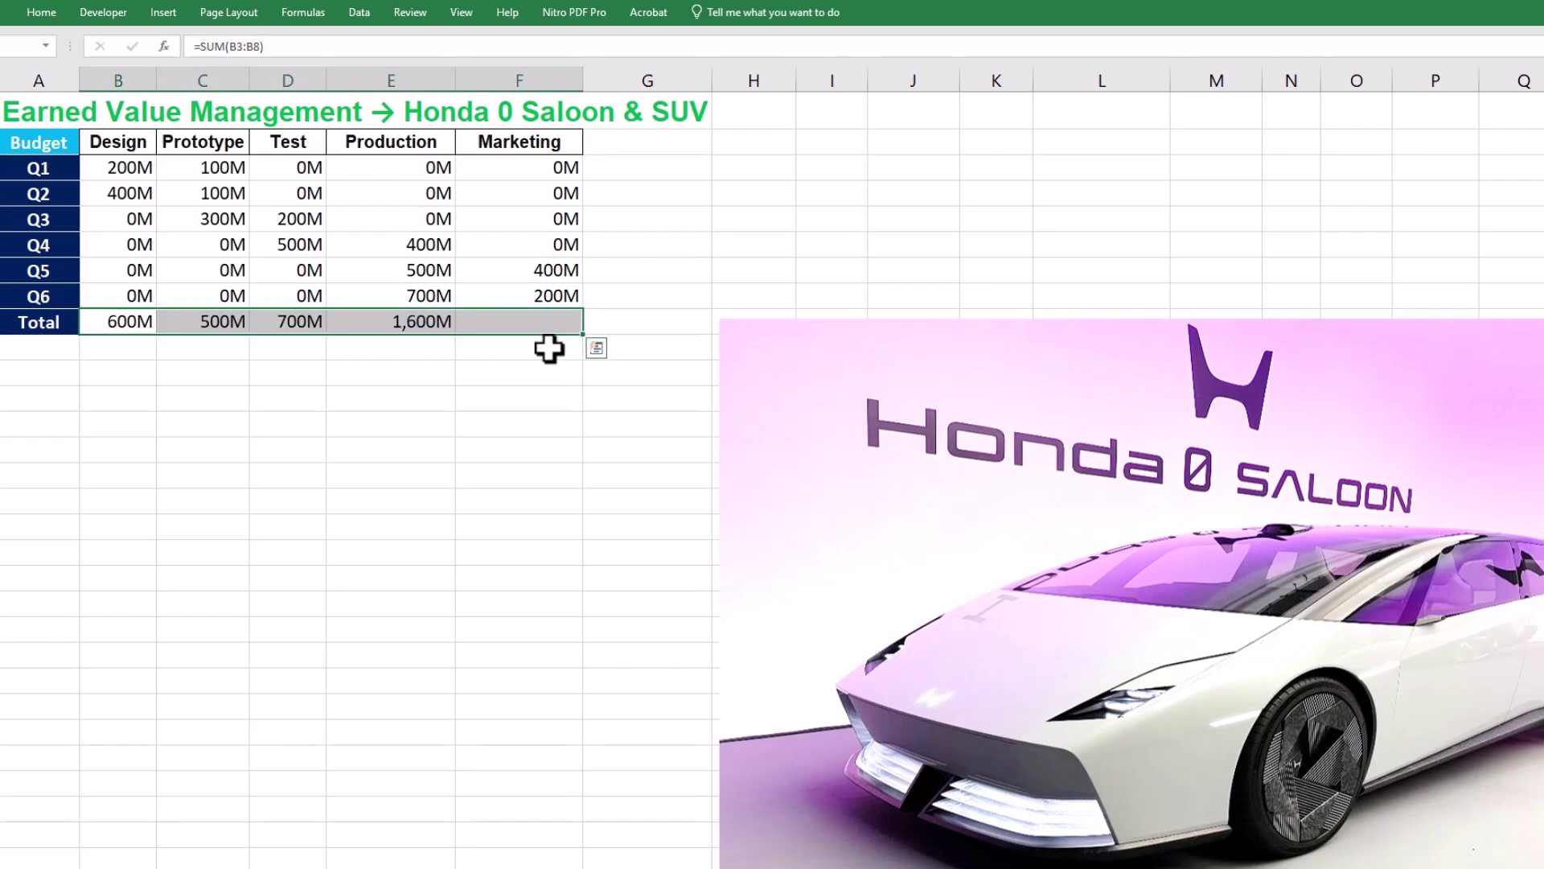
click(804, 724)
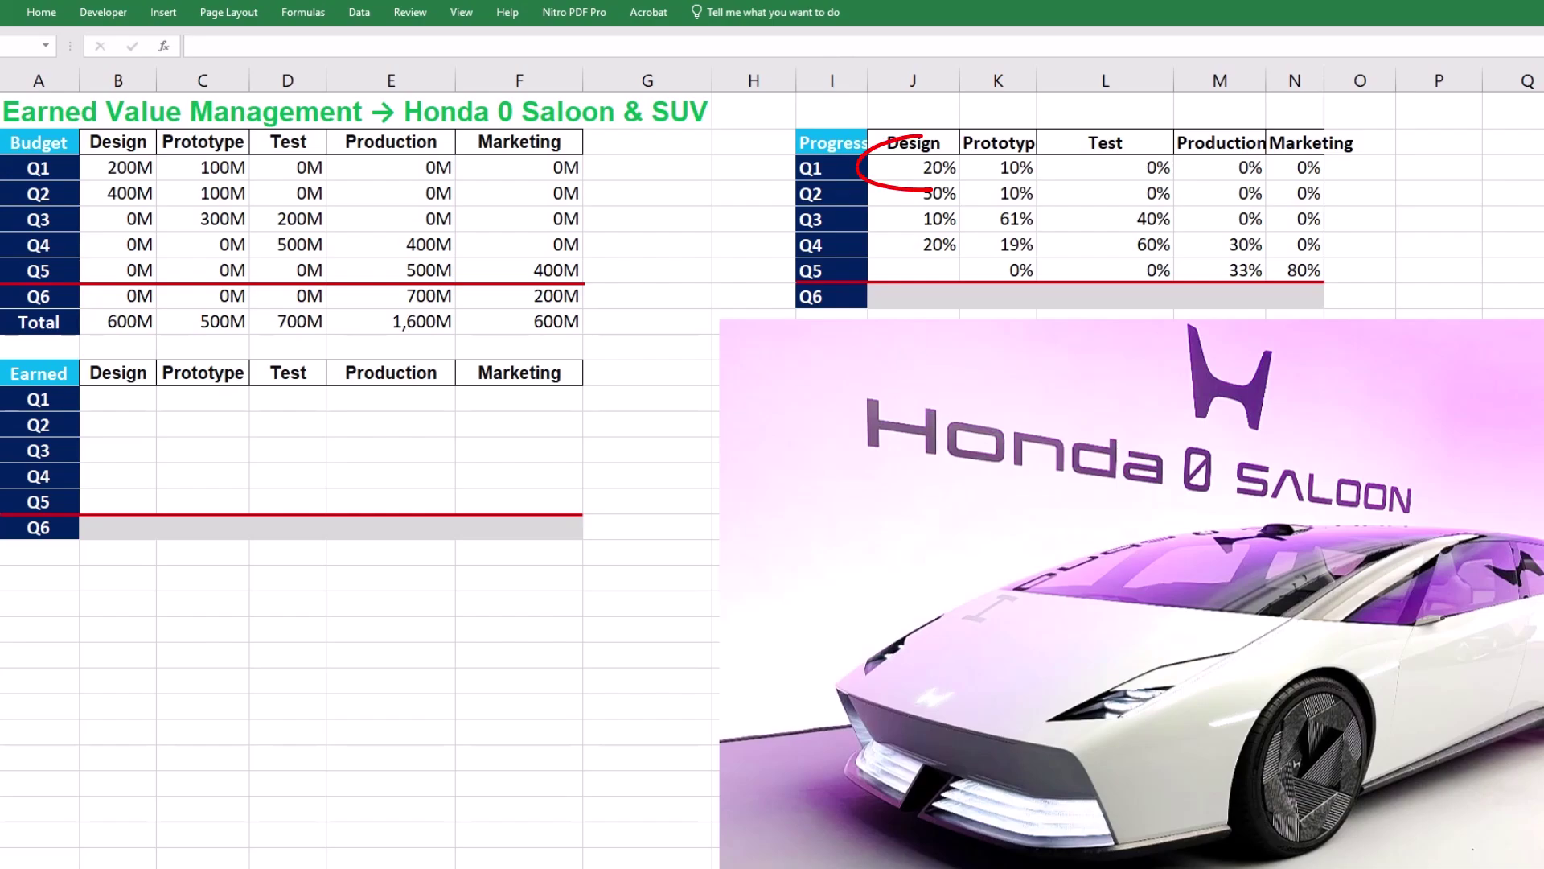
Step: Fill the Earned Design column Q1–Q5 with =J3*$B$9, progress times total budget
click(118, 399)
text(=)
click(909, 165)
text(*)
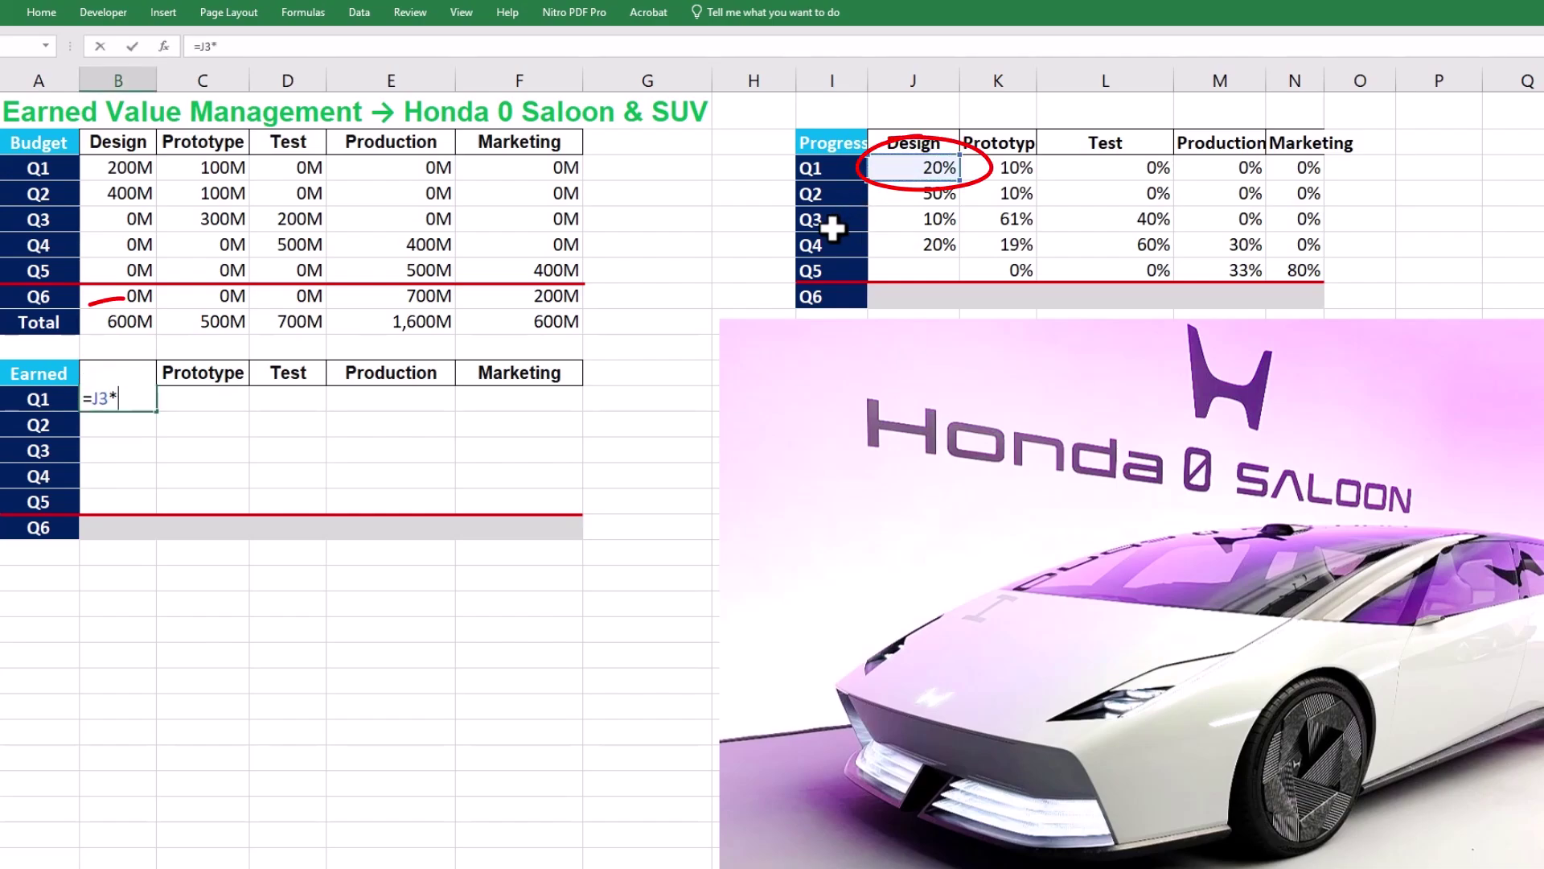
click(124, 321)
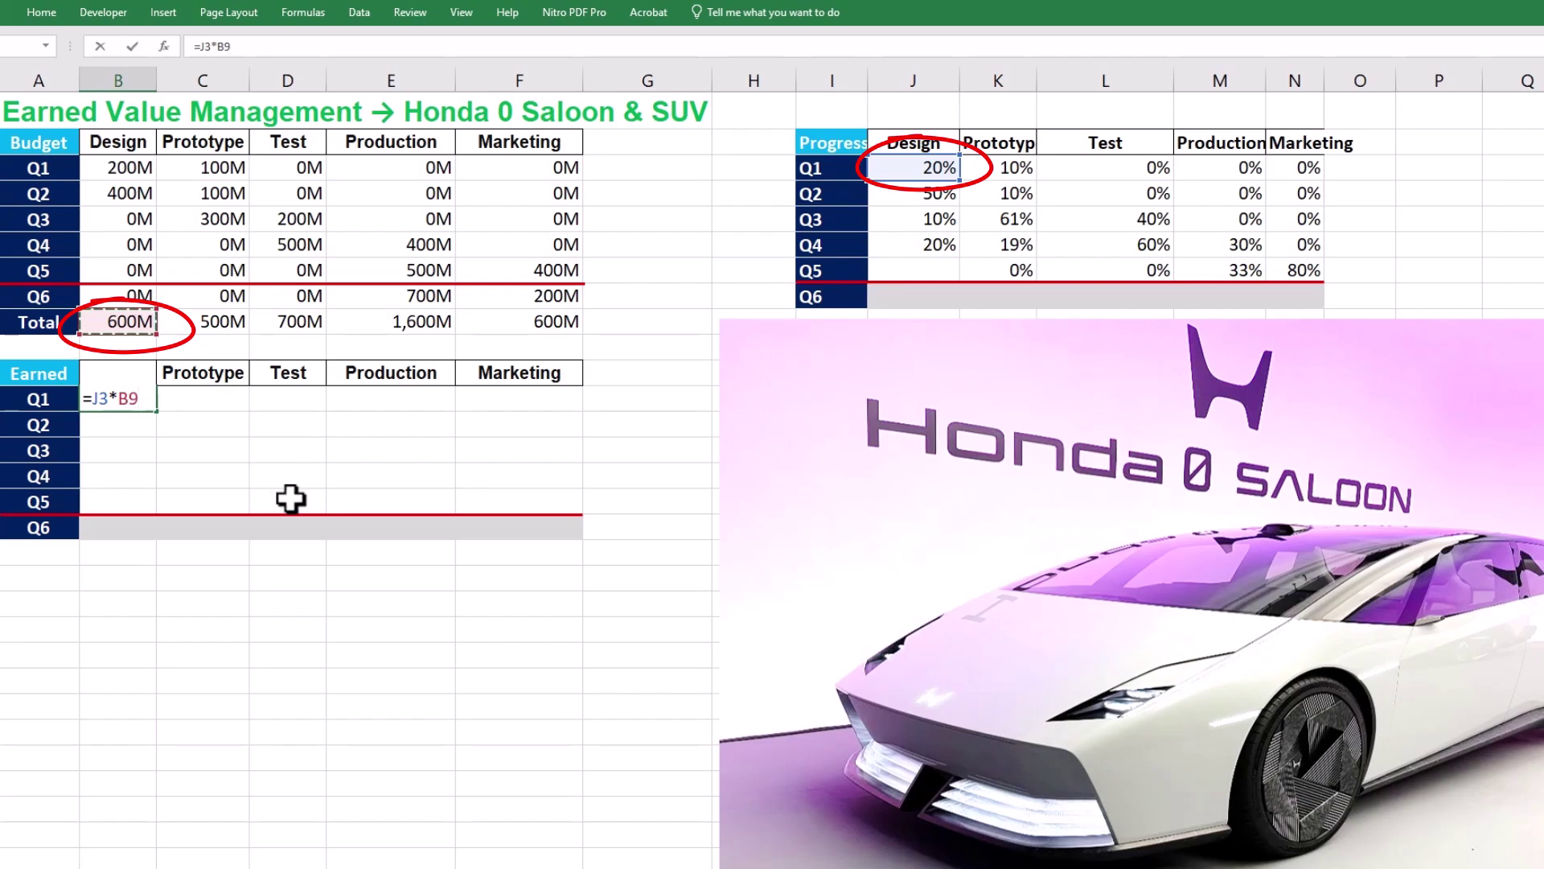
key(F4)
key(Return)
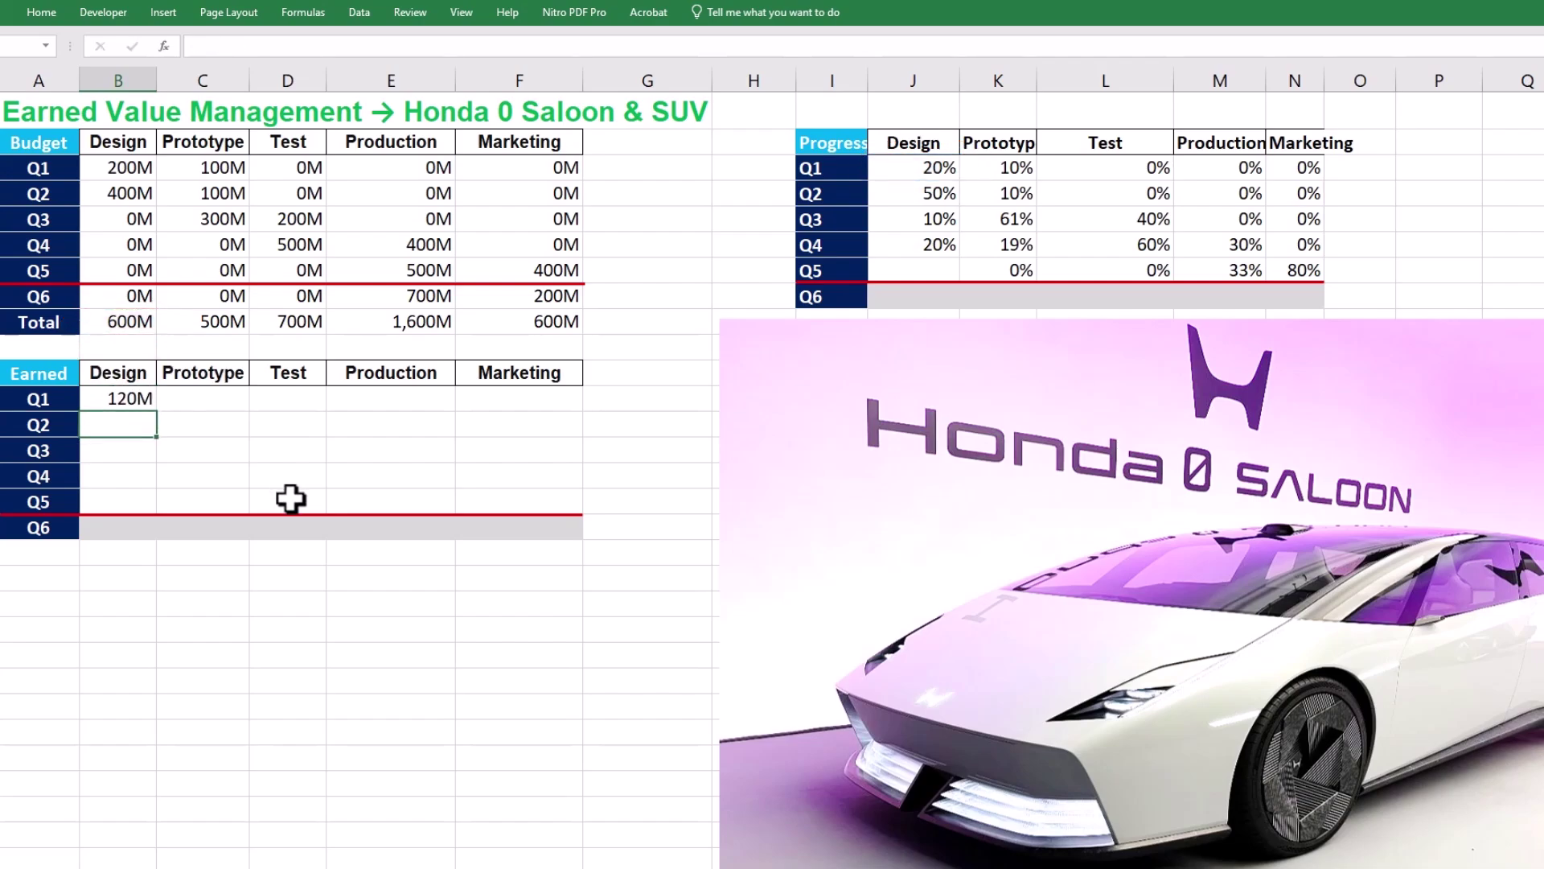
key(Up)
drag(157, 411, 155, 515)
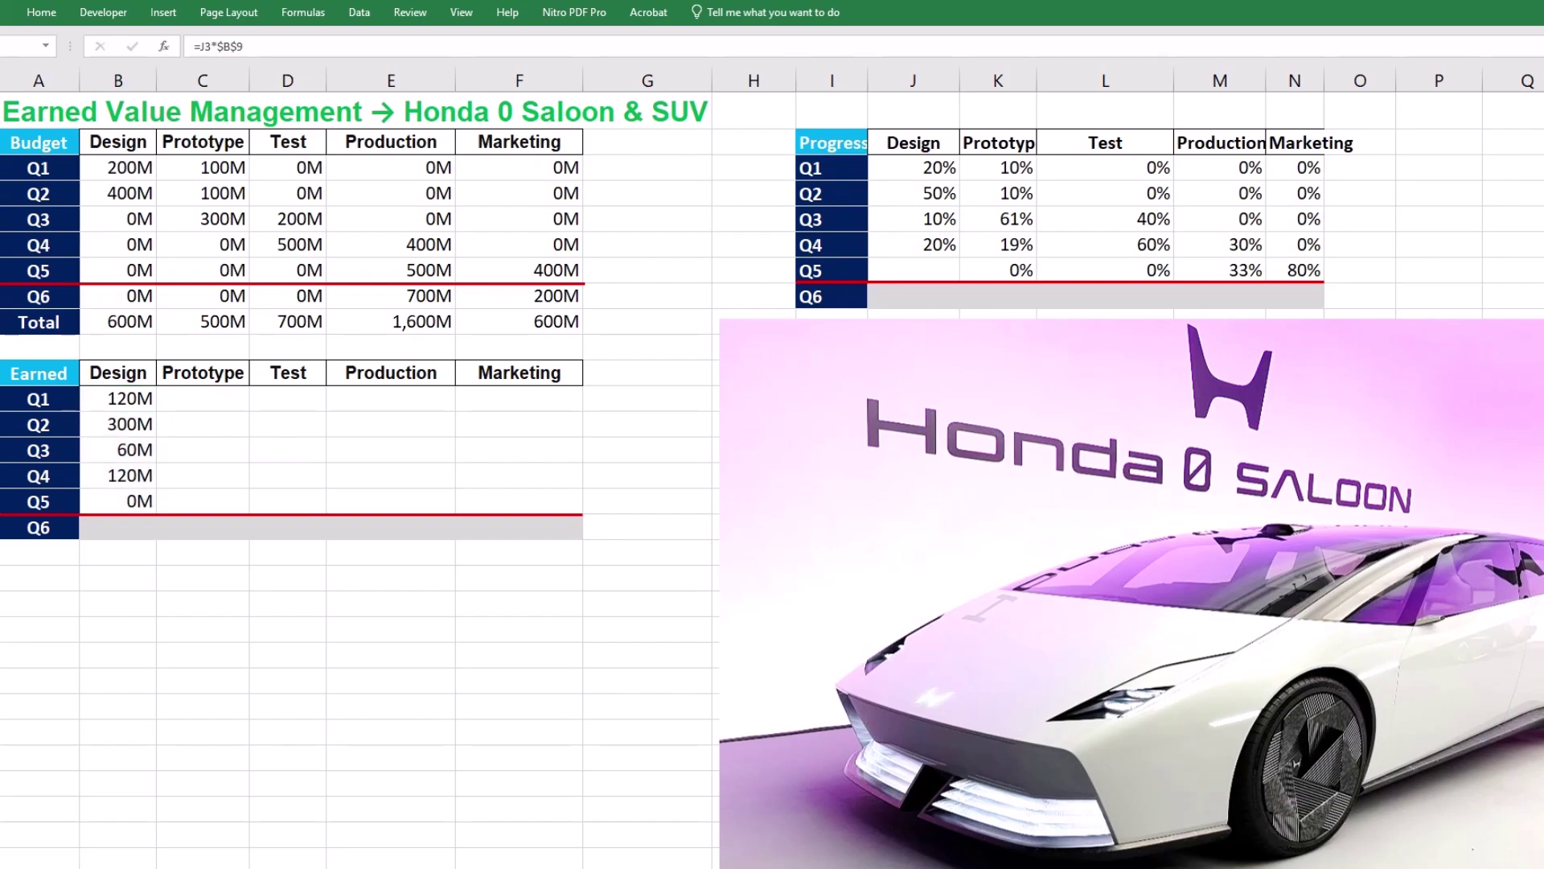
Step: Fill the Earned Prototype column Q1–Q5 with =K3*$C$9
key(Right)
text(=K3*$C$9)
key(Return)
click(244, 403)
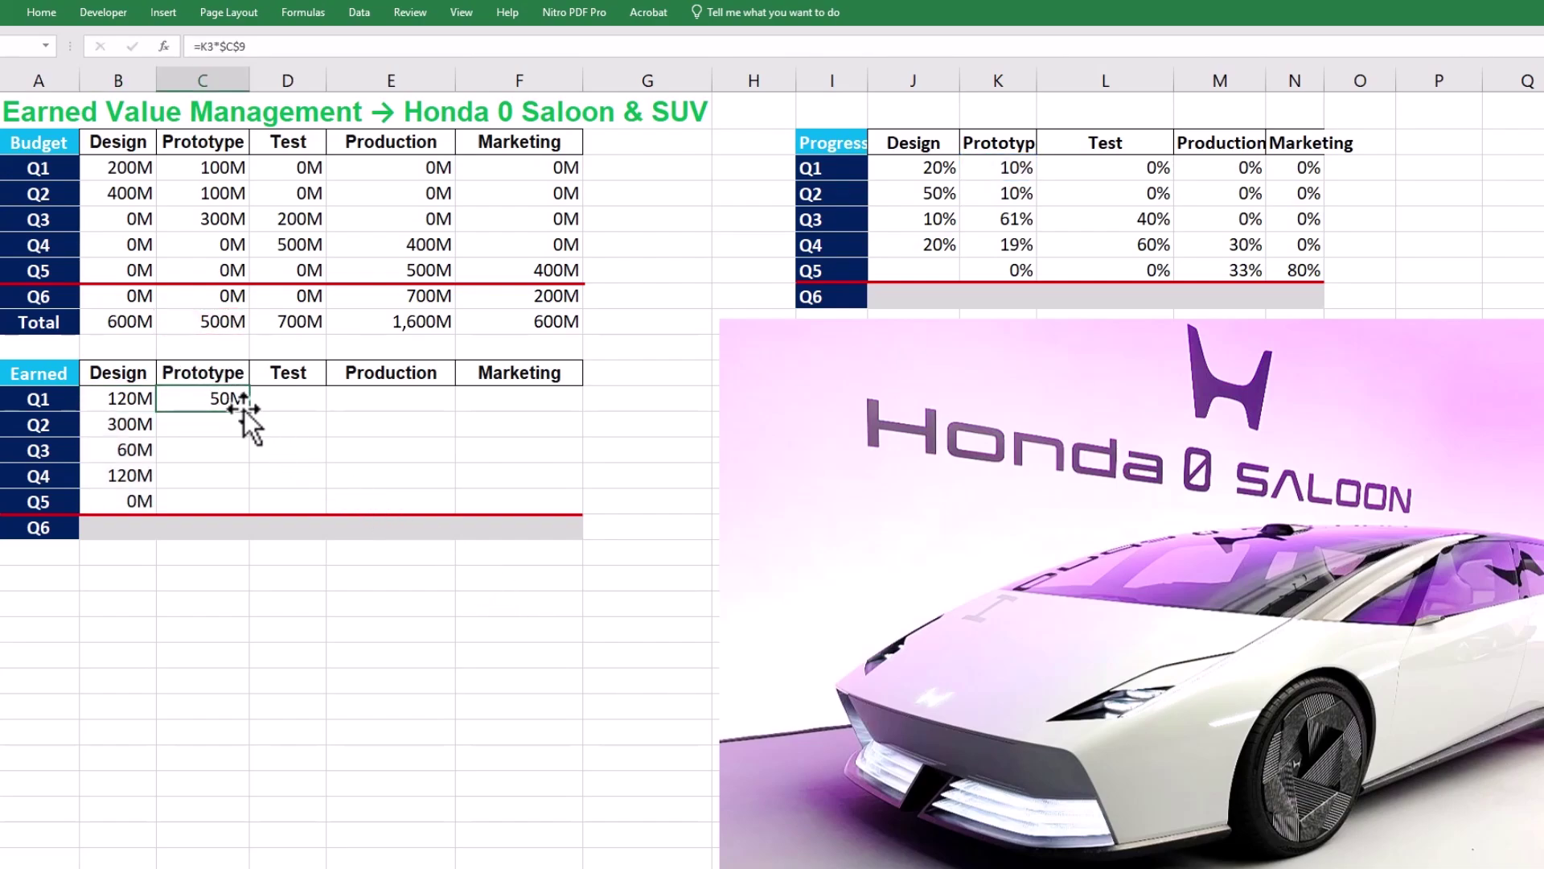
drag(253, 417, 248, 505)
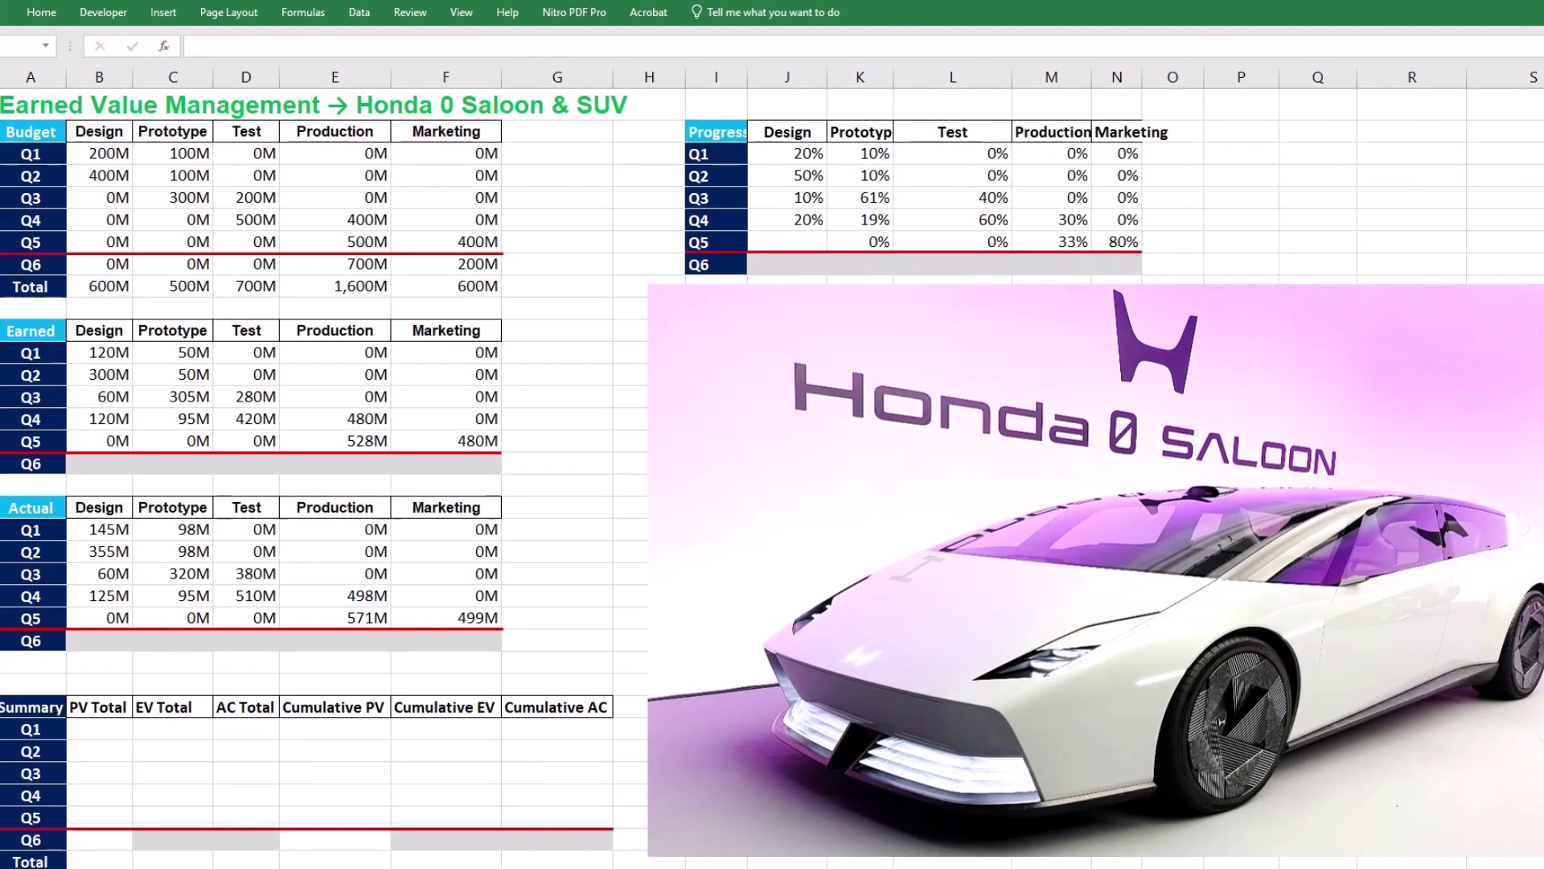
Step: Sum each quarter's PV with =SUM(B3:F3) filled down, plus a 3,100M grand total
click(99, 728)
text(=sum)
double_click(117, 768)
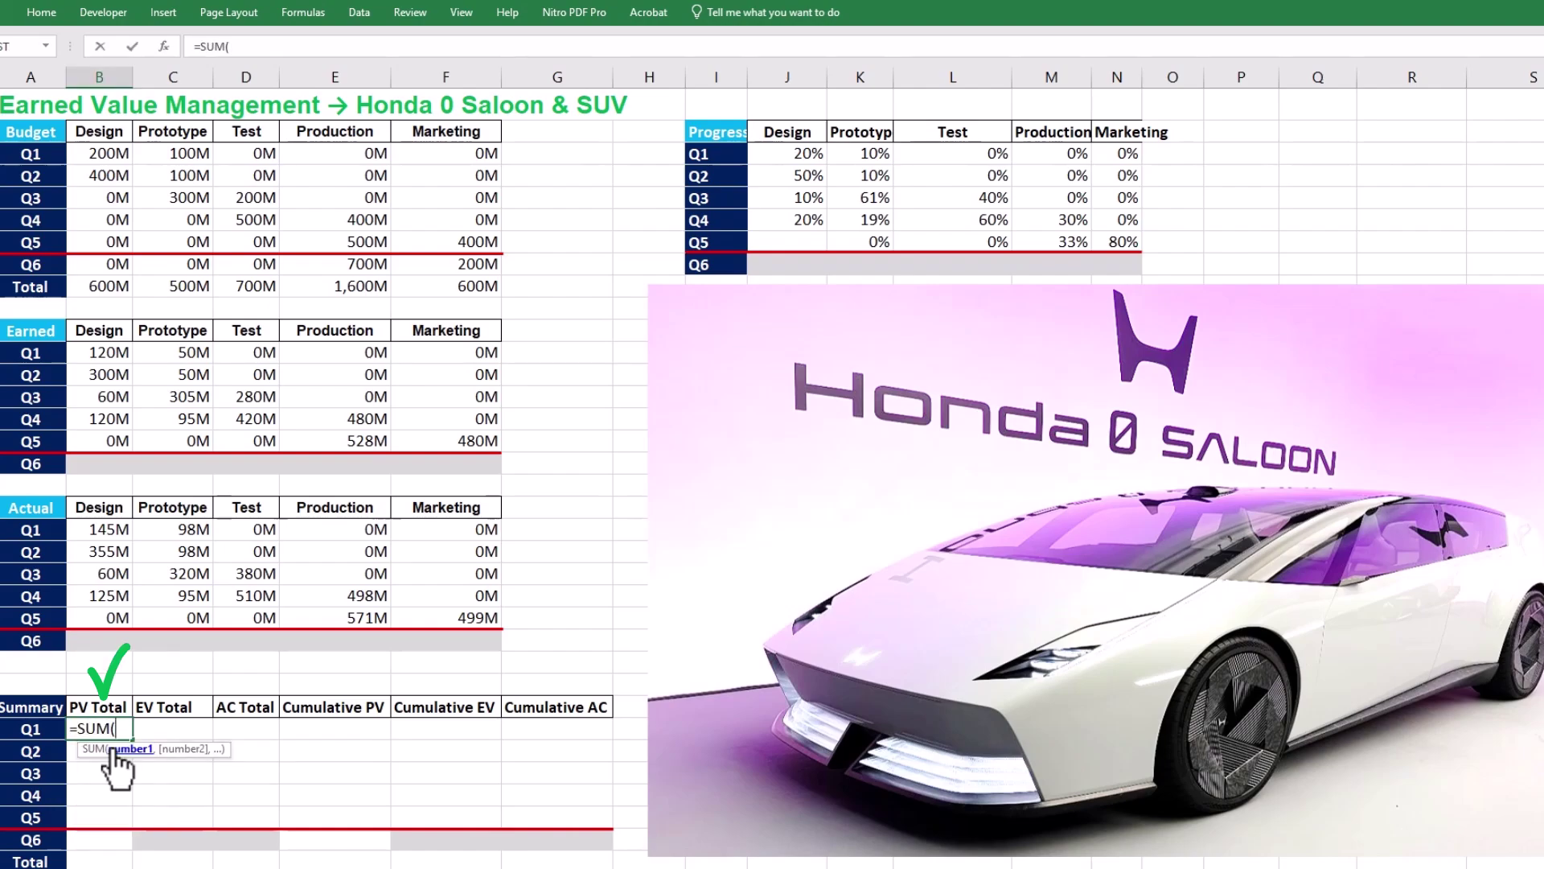
drag(103, 153, 414, 152)
text())
key(Return)
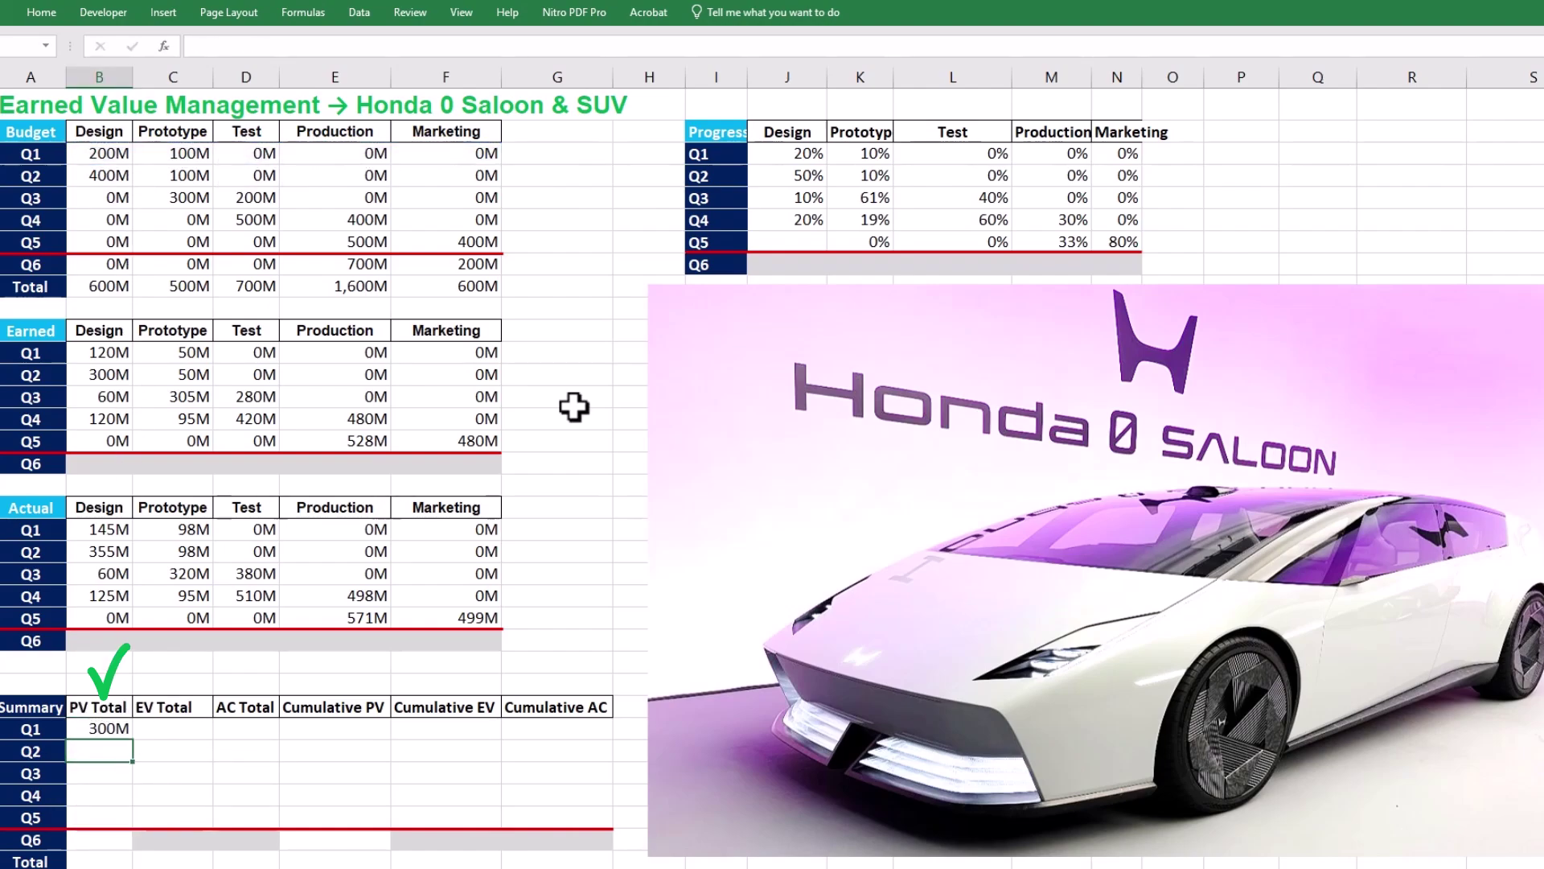
click(100, 729)
drag(131, 739, 129, 848)
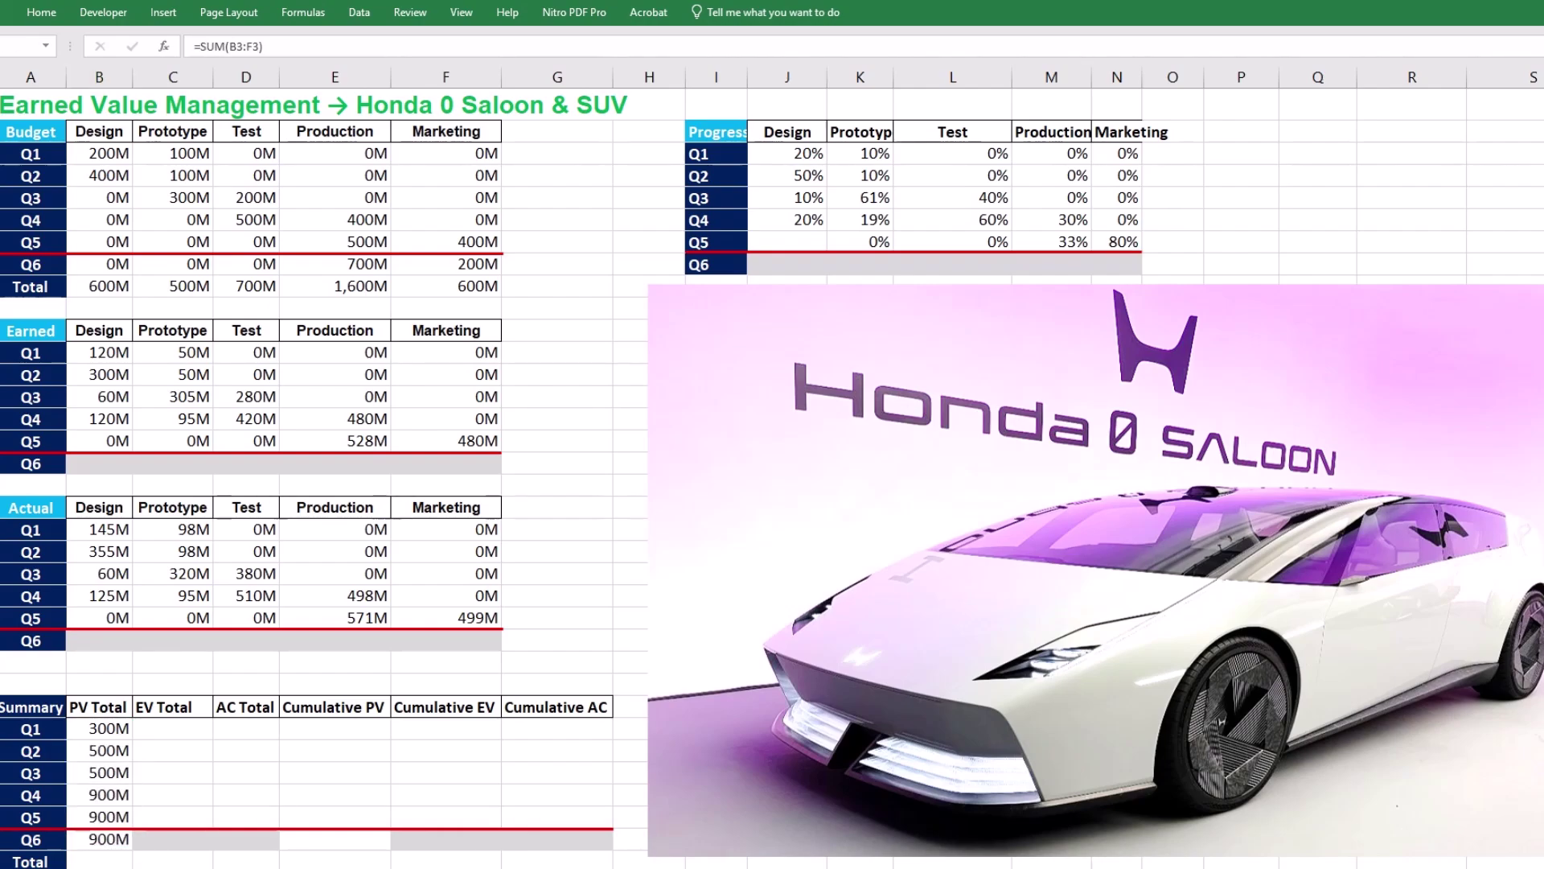
click(99, 862)
text(=SUM()
drag(101, 728, 101, 817)
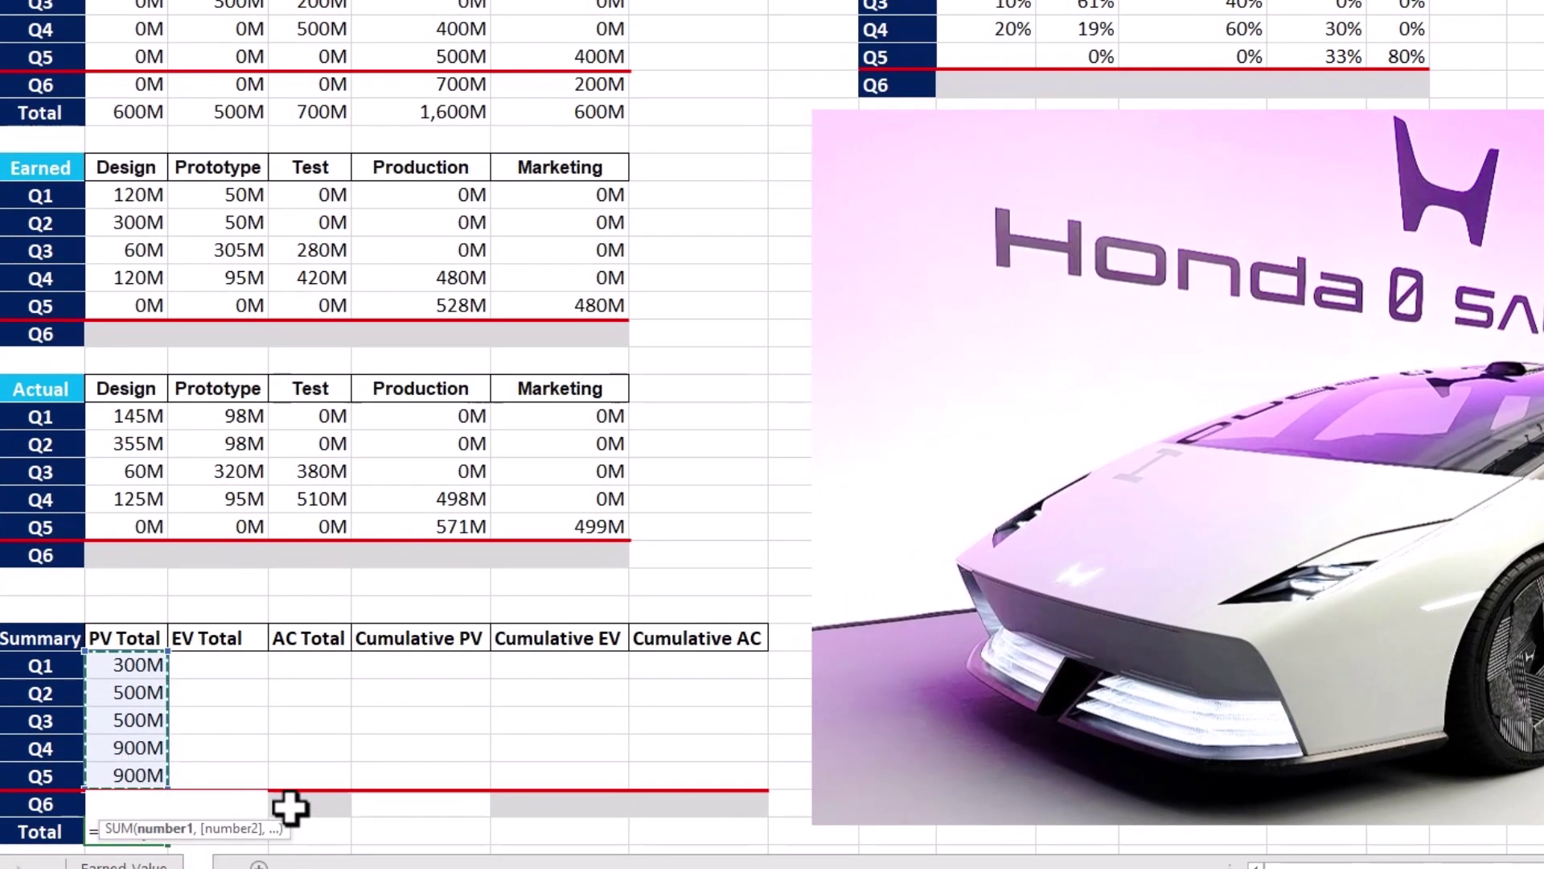
text())
key(Return)
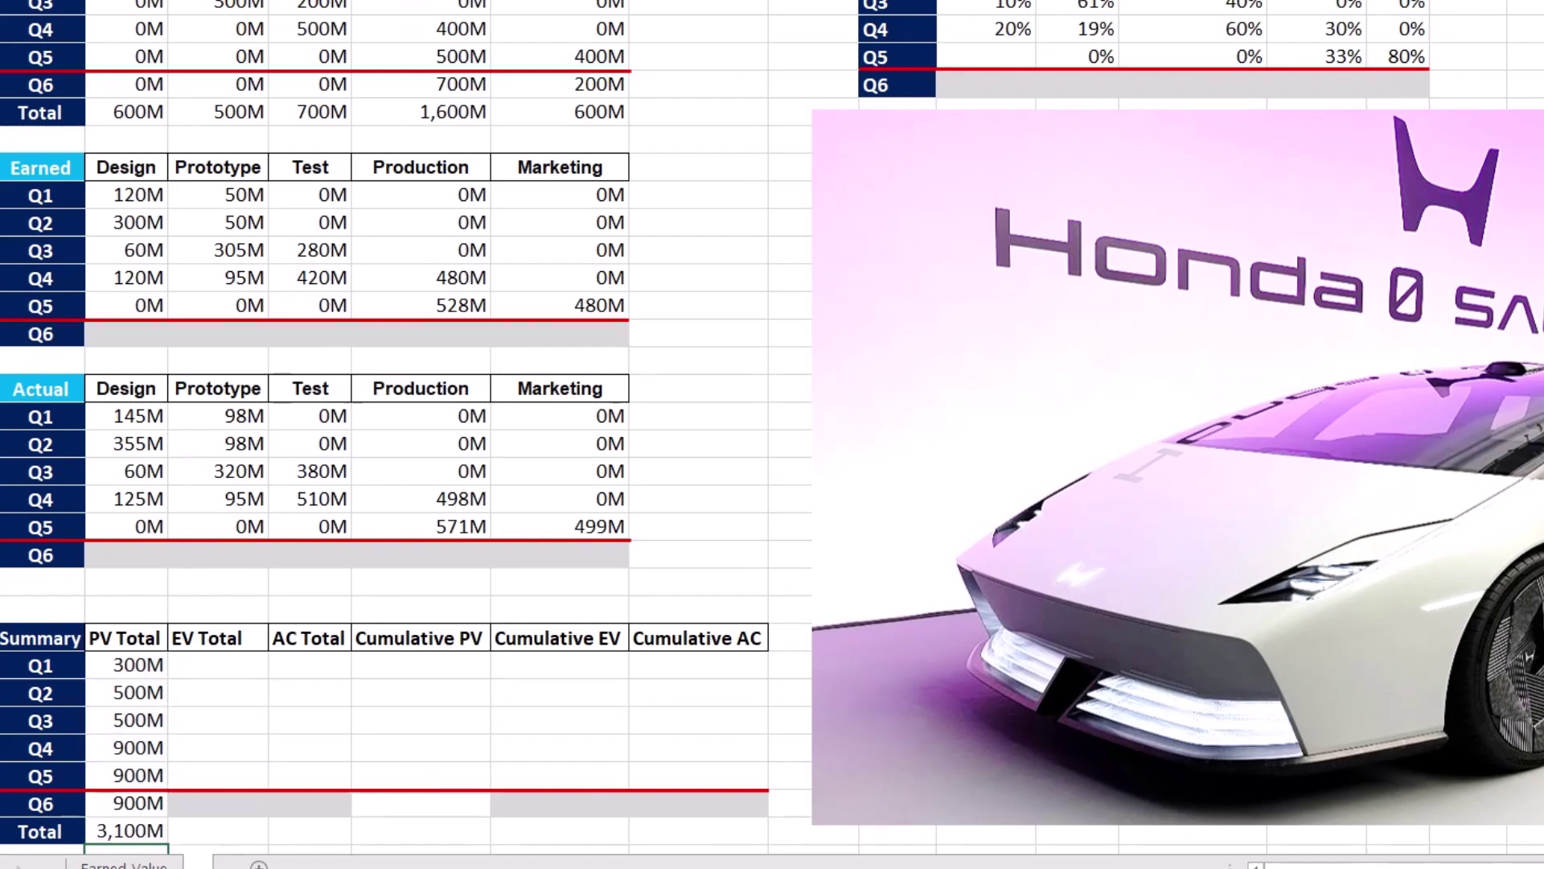
Step: Sum quarterly EV with =SUM(B12:F12) down to Q5 and total it to 3,288M
click(218, 665)
text(=SUM()
drag(127, 195, 579, 195)
text())
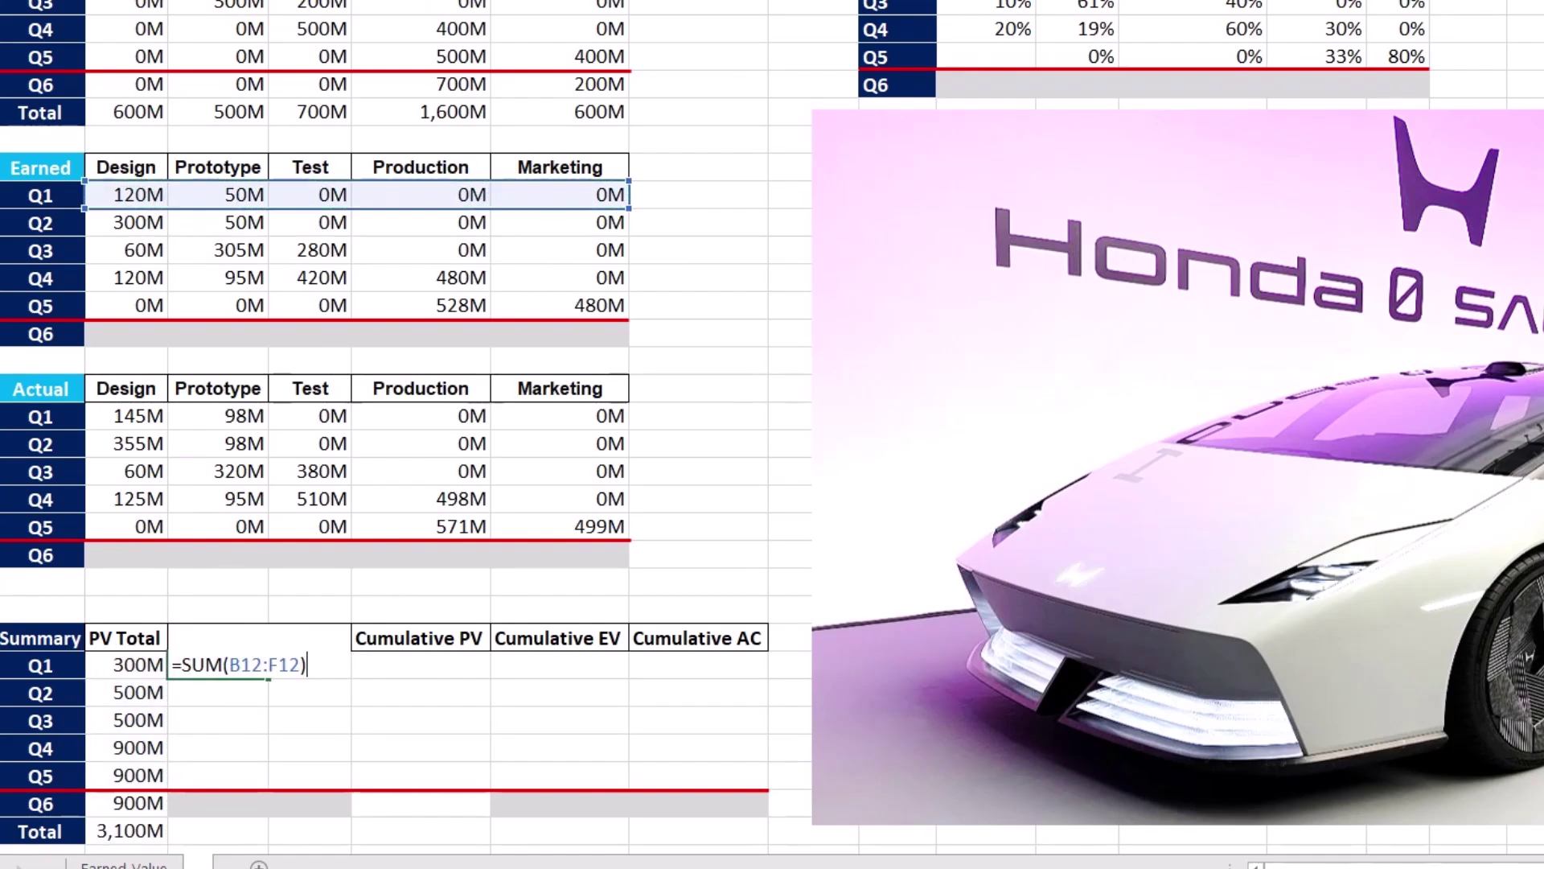
key(Return)
click(218, 664)
drag(269, 678, 267, 776)
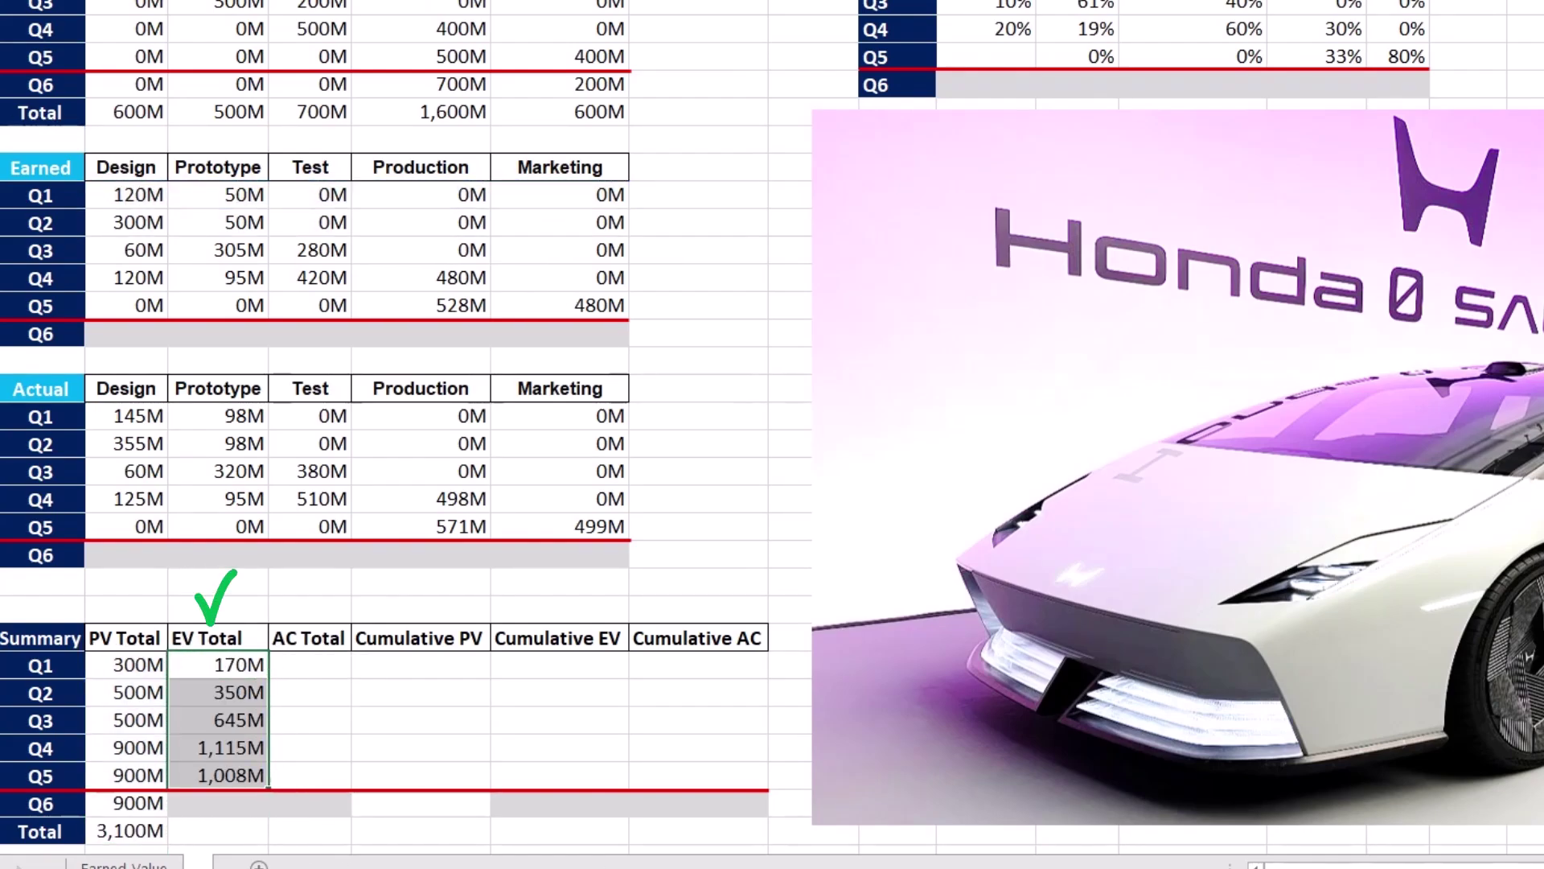
key(ctrl+r)
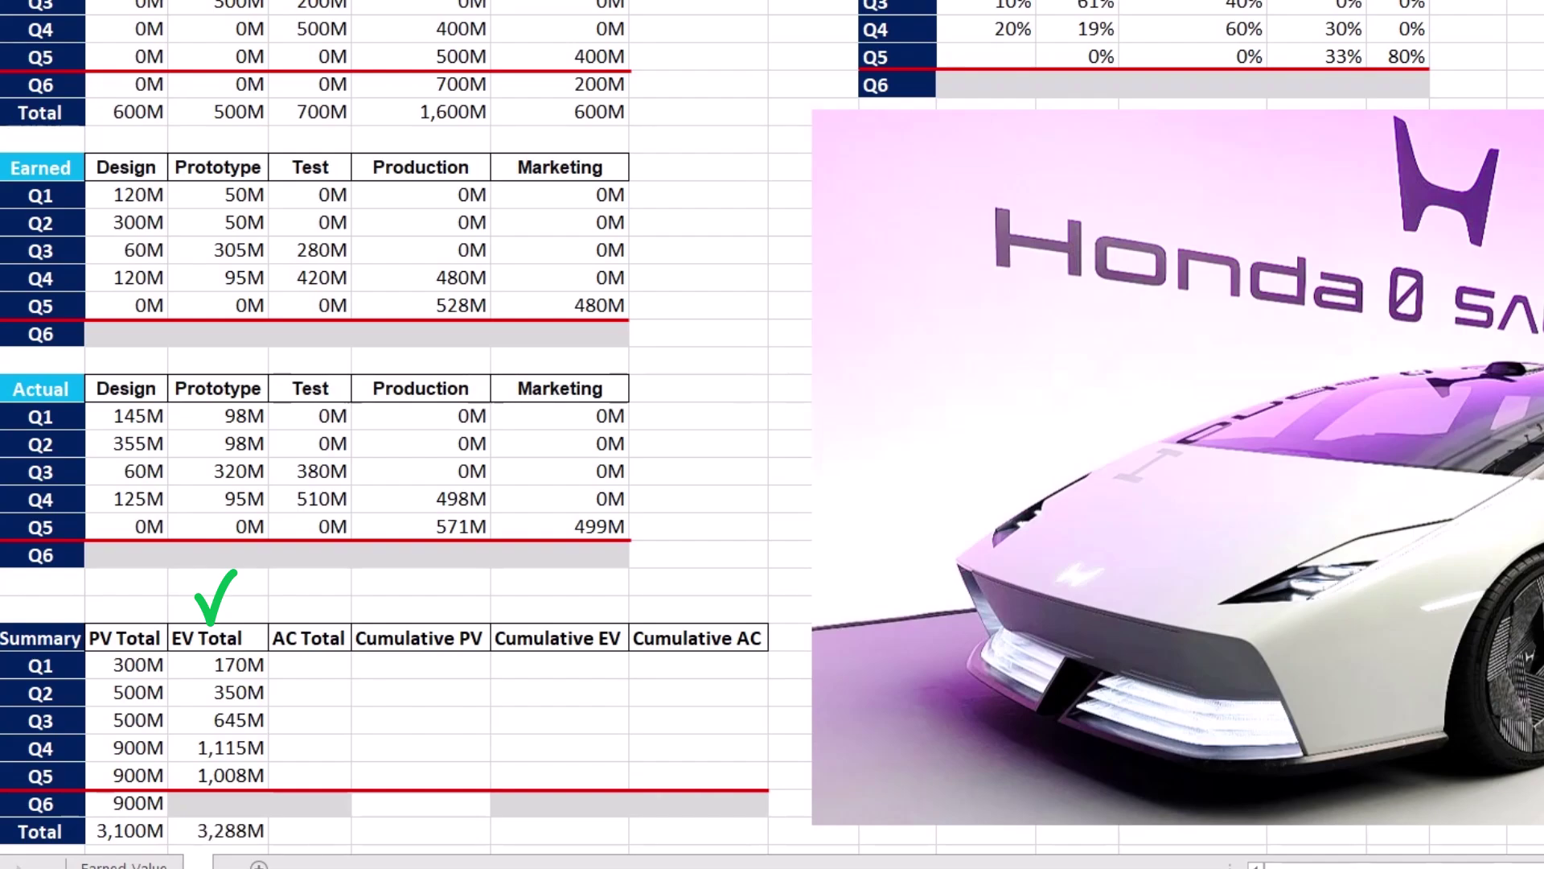
Step: Sum quarterly AC with =SUM(B20:F20) down to Q5 and total it to 3,754M
click(309, 664)
text(=SUM()
drag(101, 415, 579, 416)
text())
key(Return)
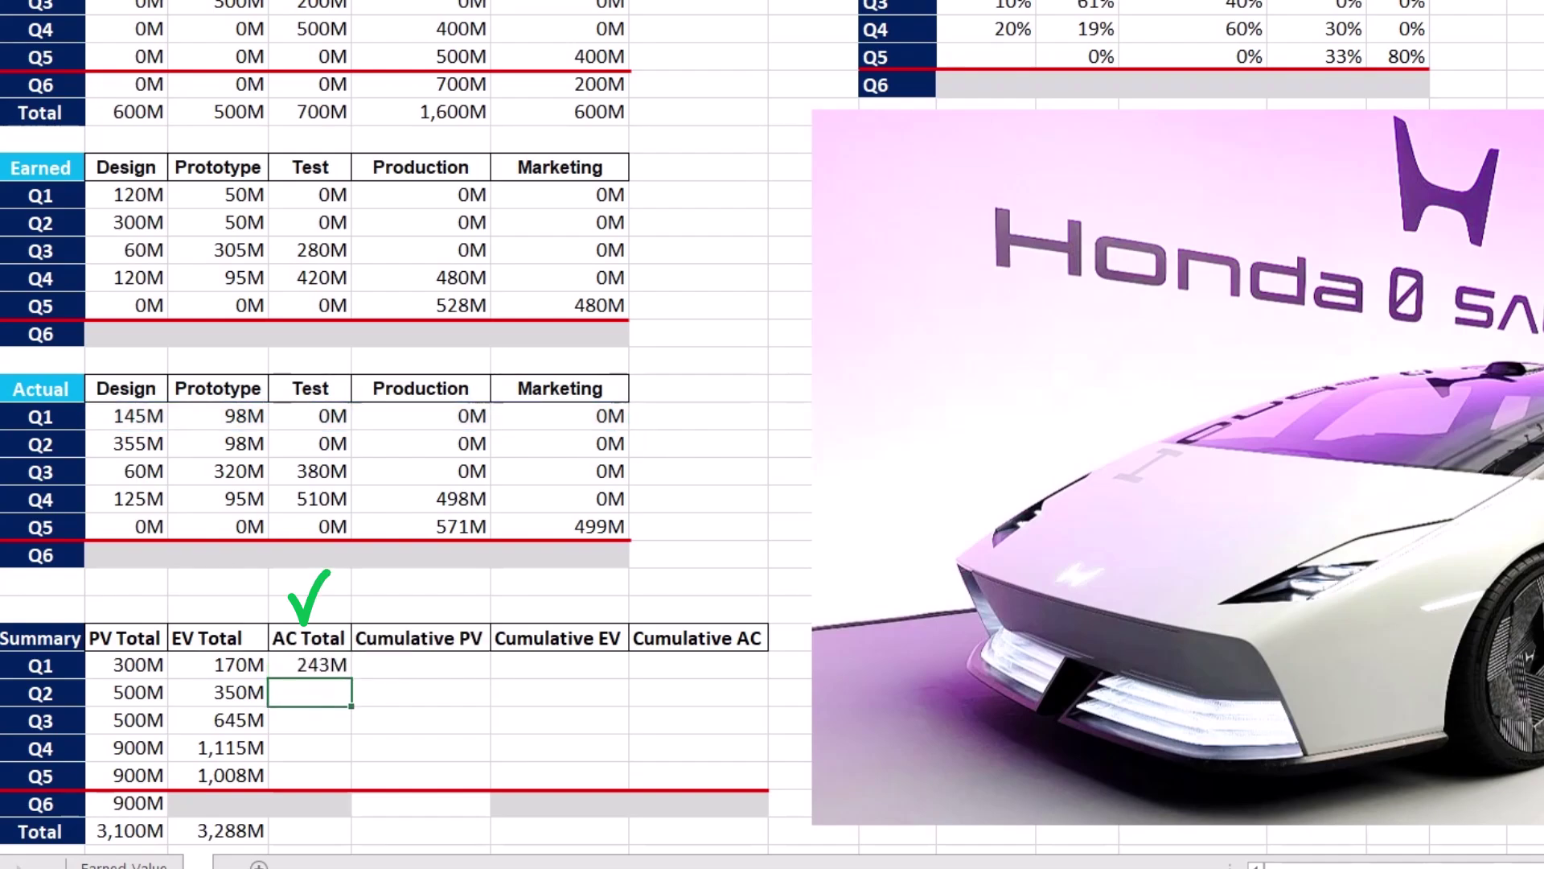
click(309, 664)
drag(351, 679, 344, 782)
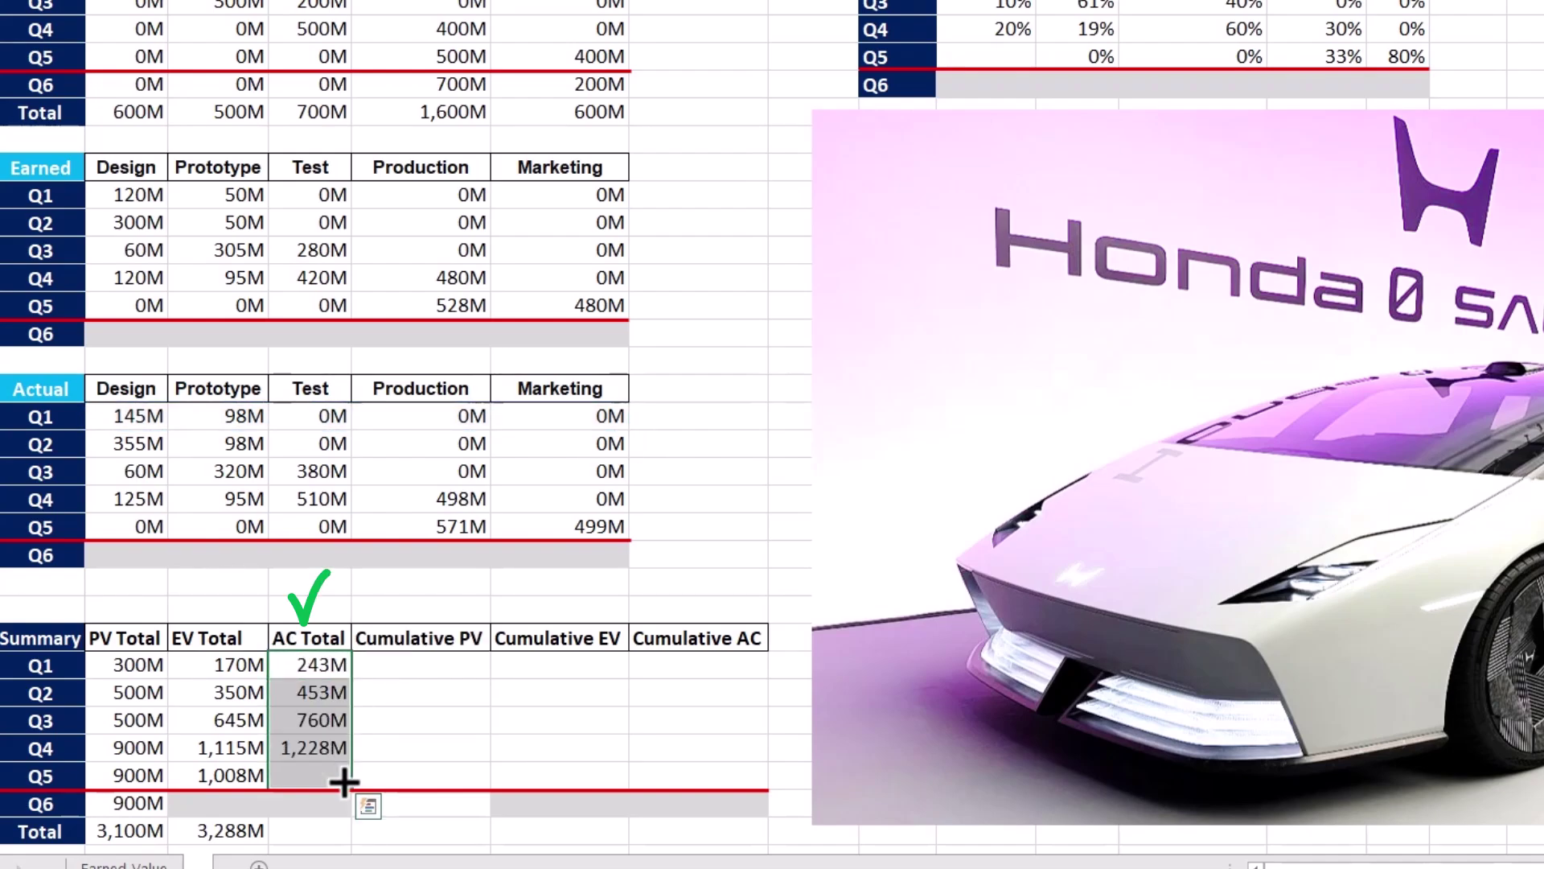
key(alt+equal)
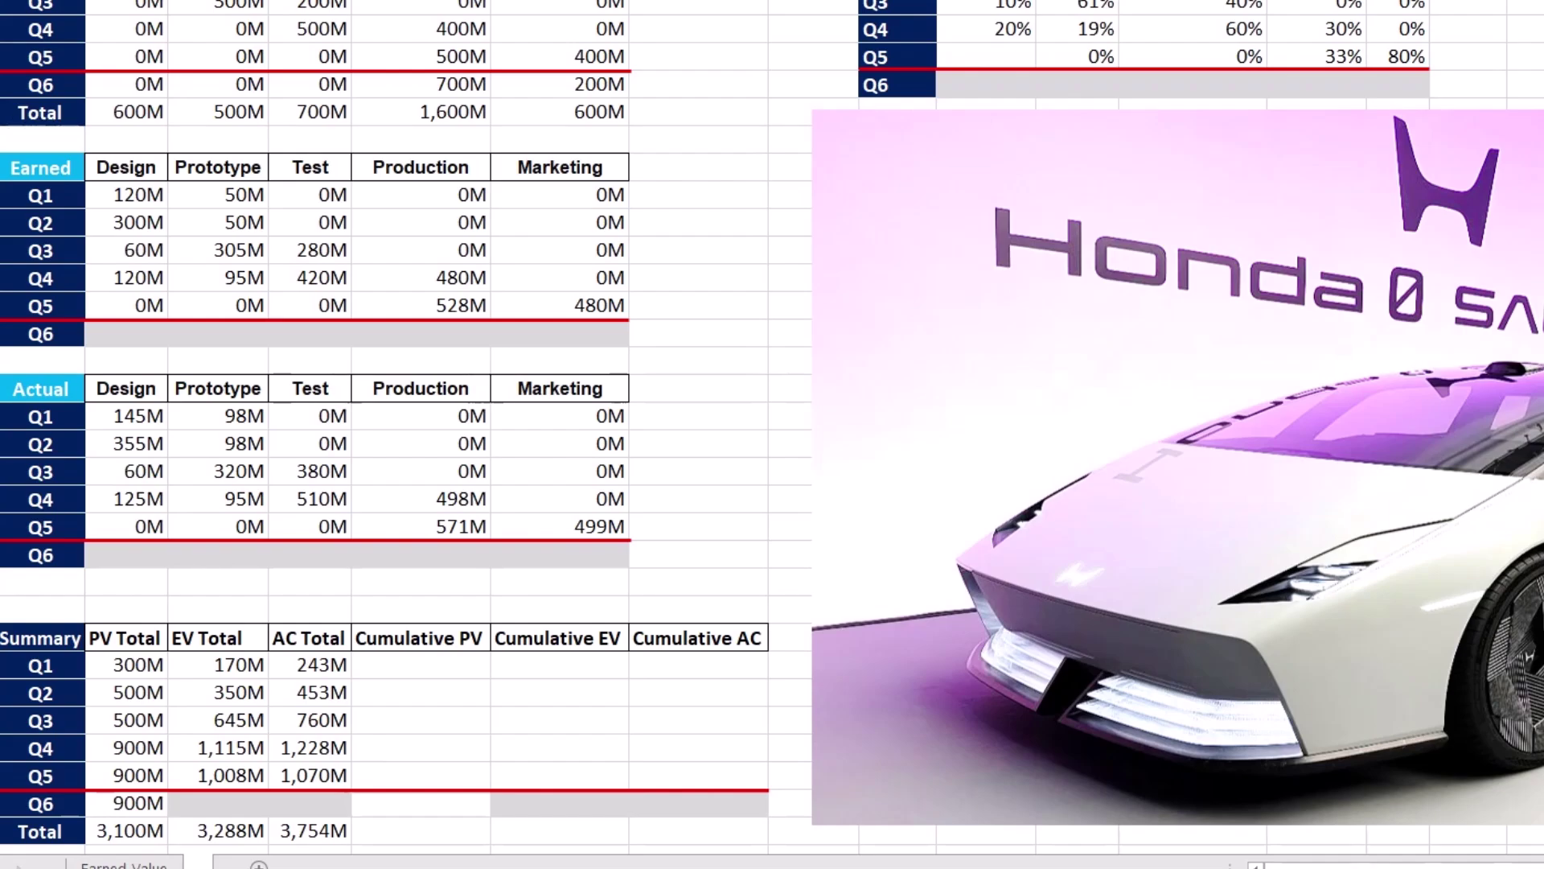
Step: Start Cumulative PV: Q1 equals Q1 PV, Q2 adds the previous cumulative to Q2 PV (800M)
click(418, 664)
text(=)
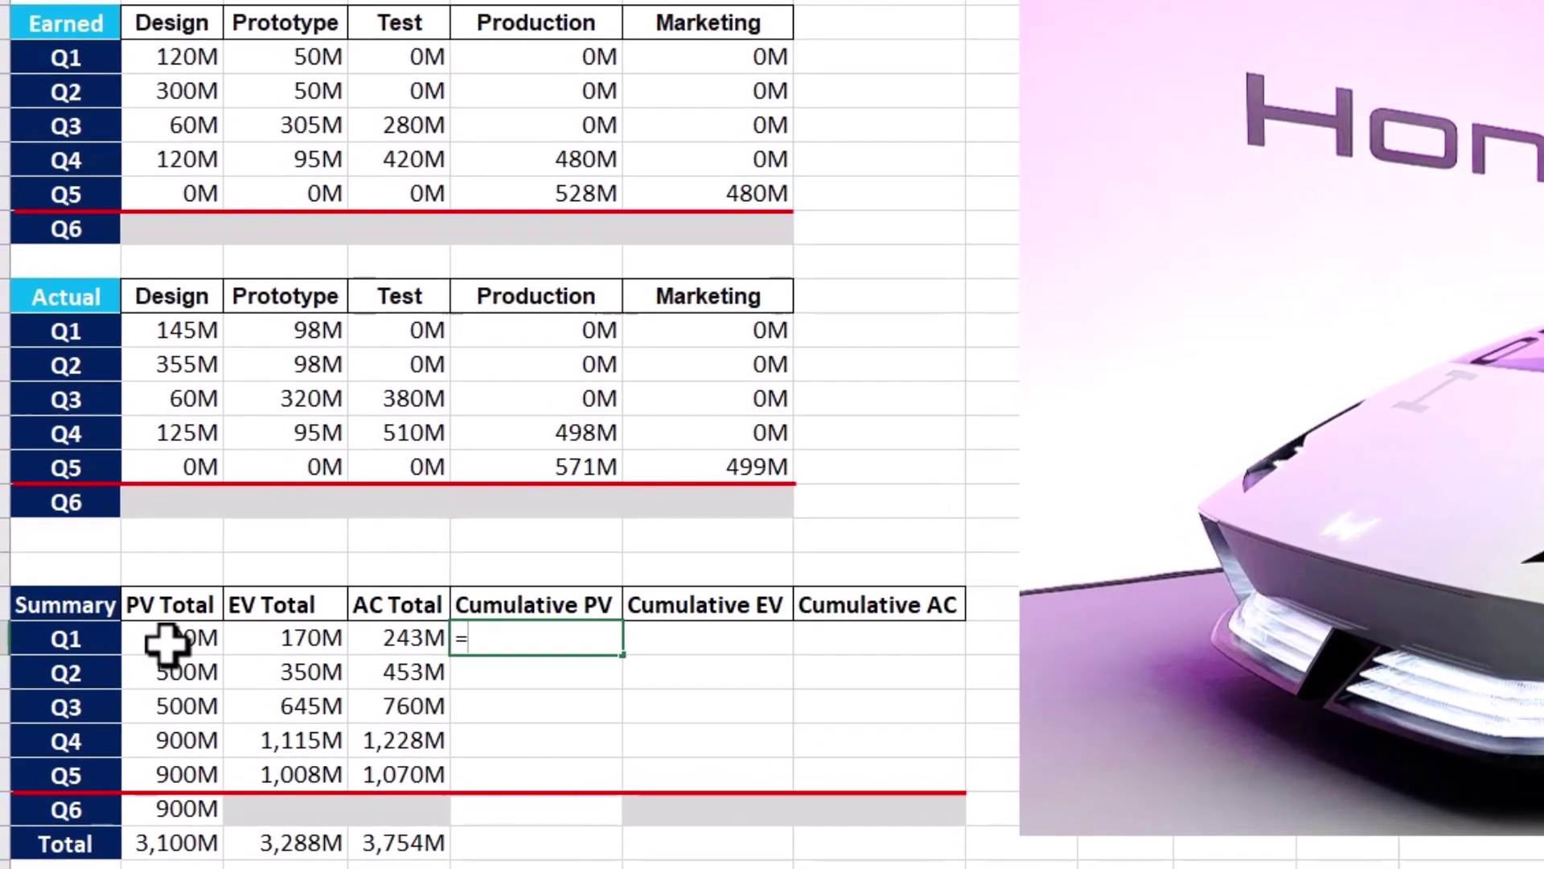
click(137, 665)
key(Return)
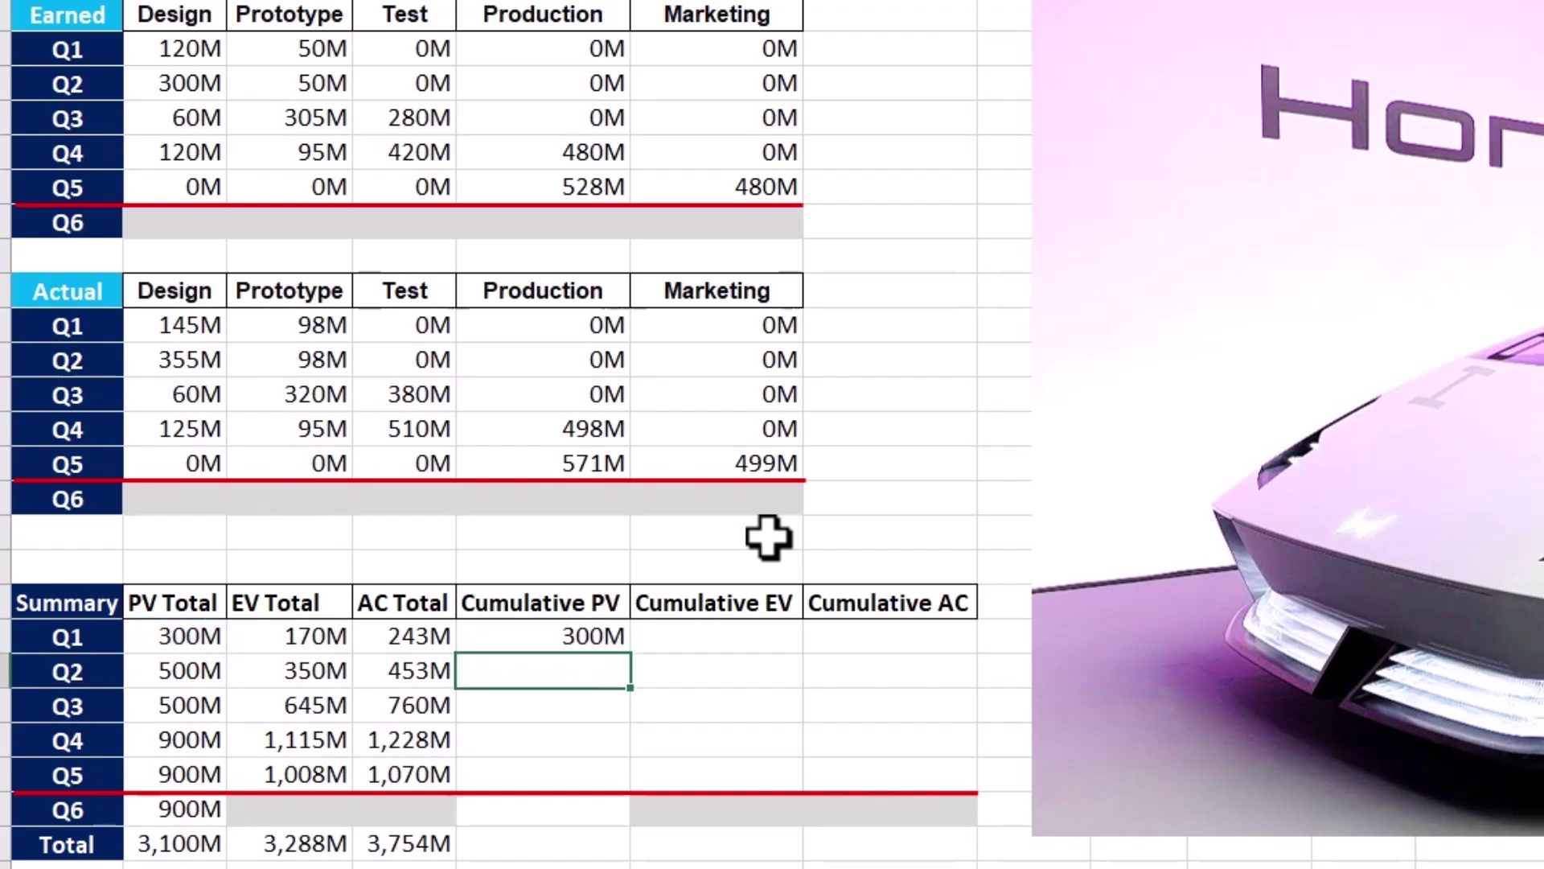
text(=)
click(600, 636)
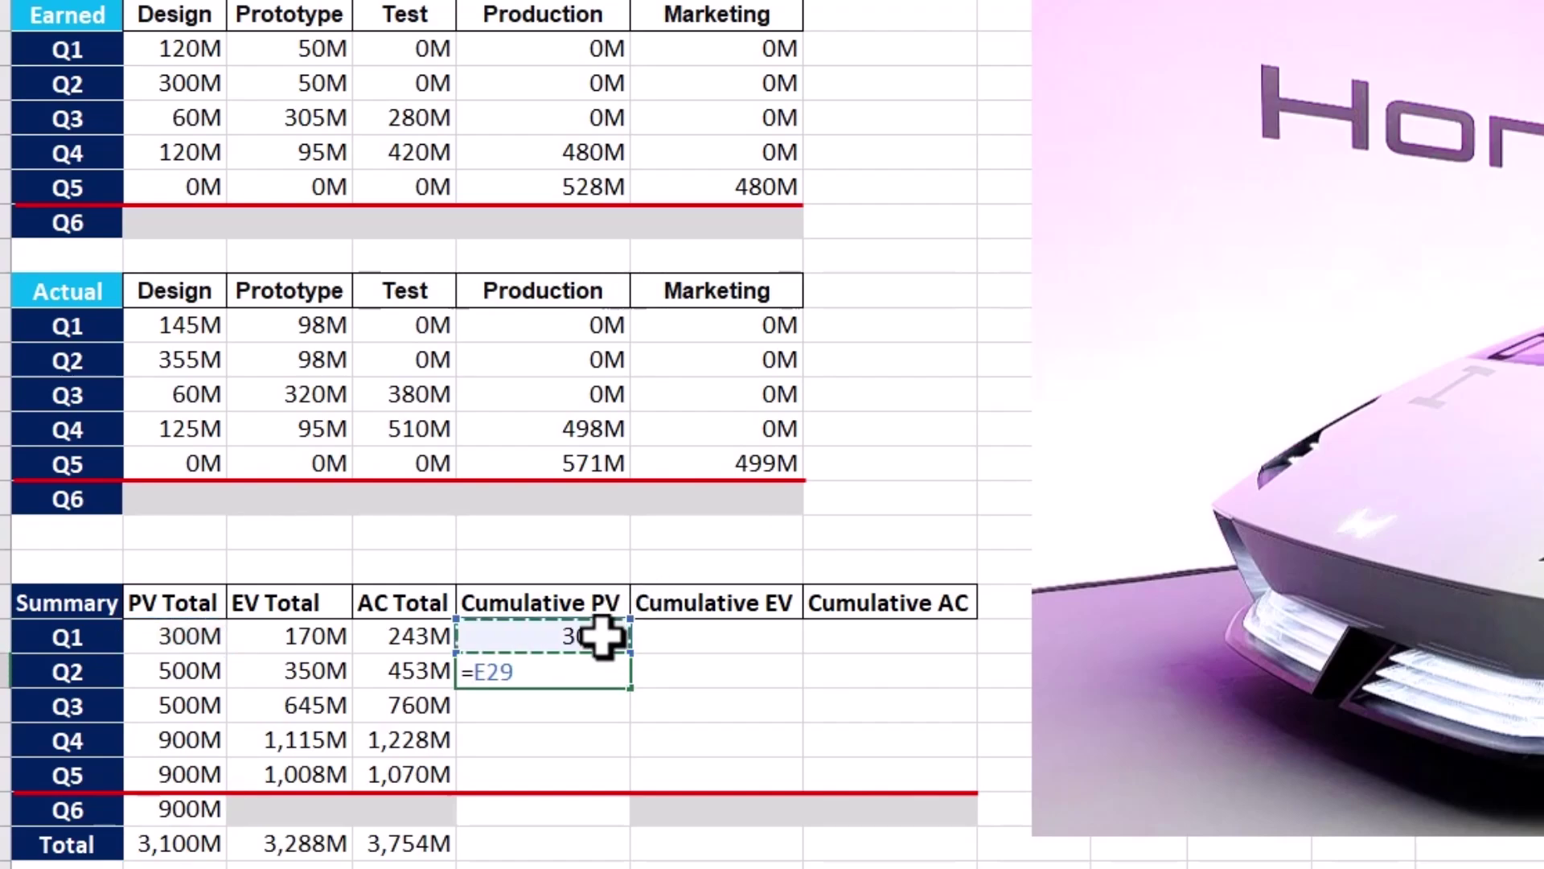
text(+)
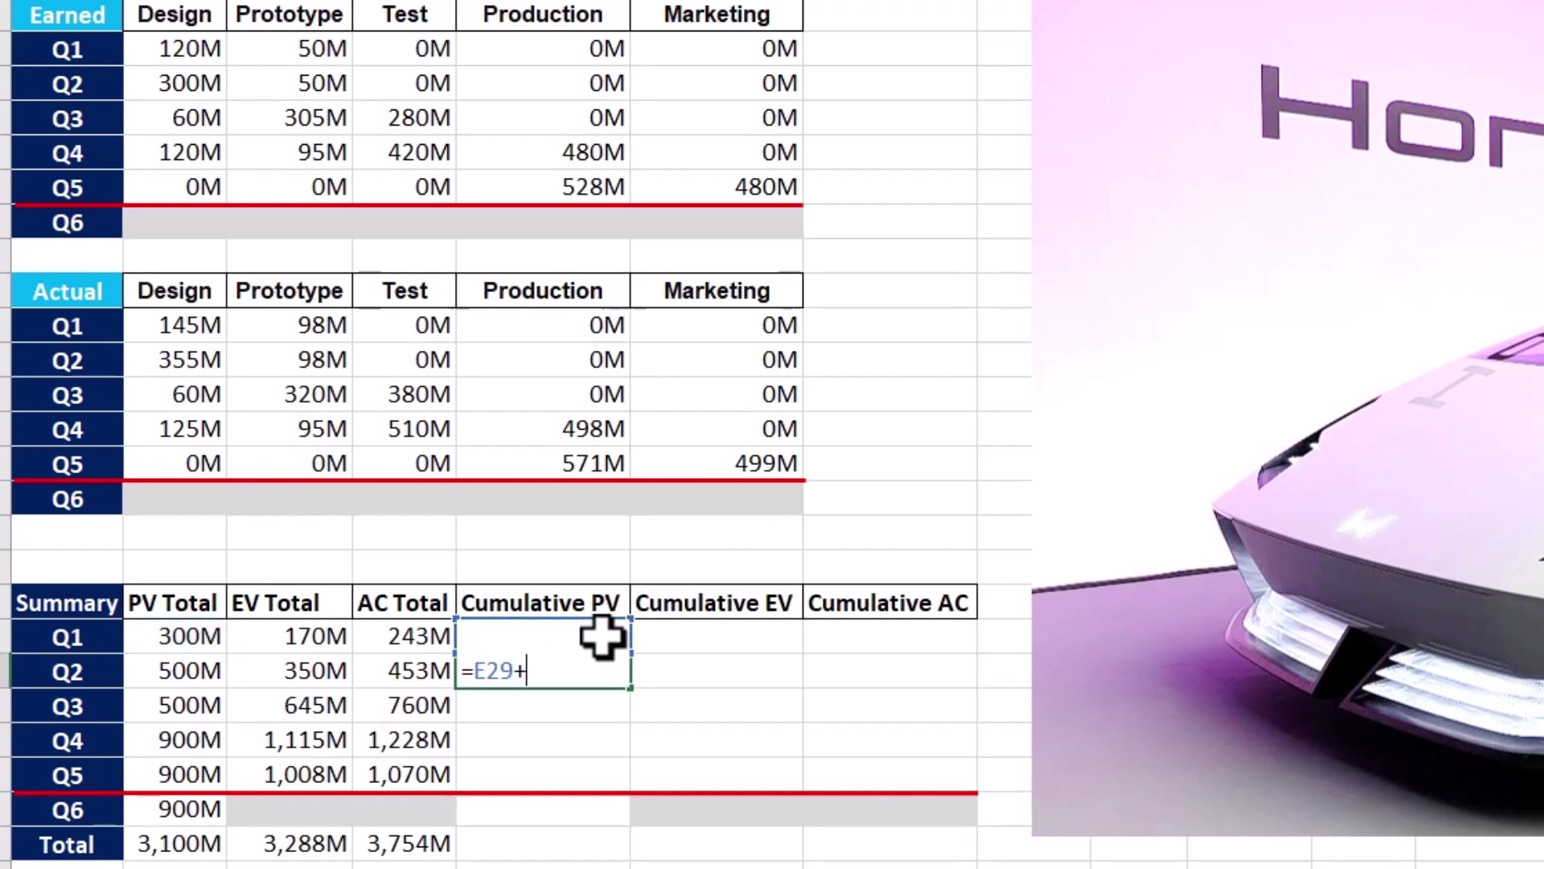
click(161, 667)
key(Return)
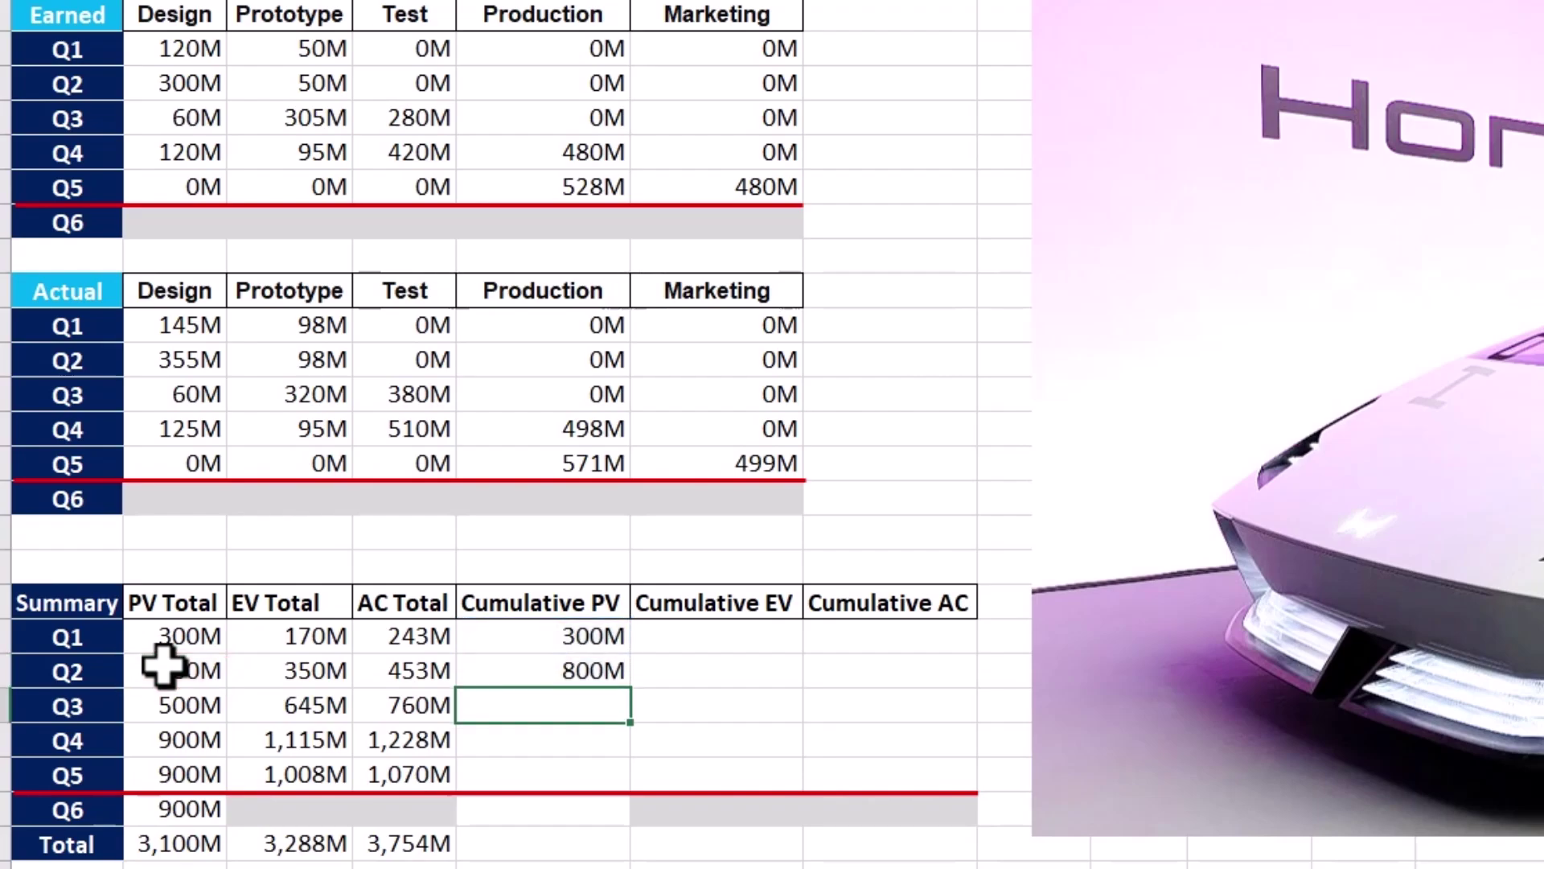
Step: Copy the cumulative PV formula down to Q6 and the cumulative EV and AC formulas to Q5
click(563, 671)
drag(631, 688, 617, 797)
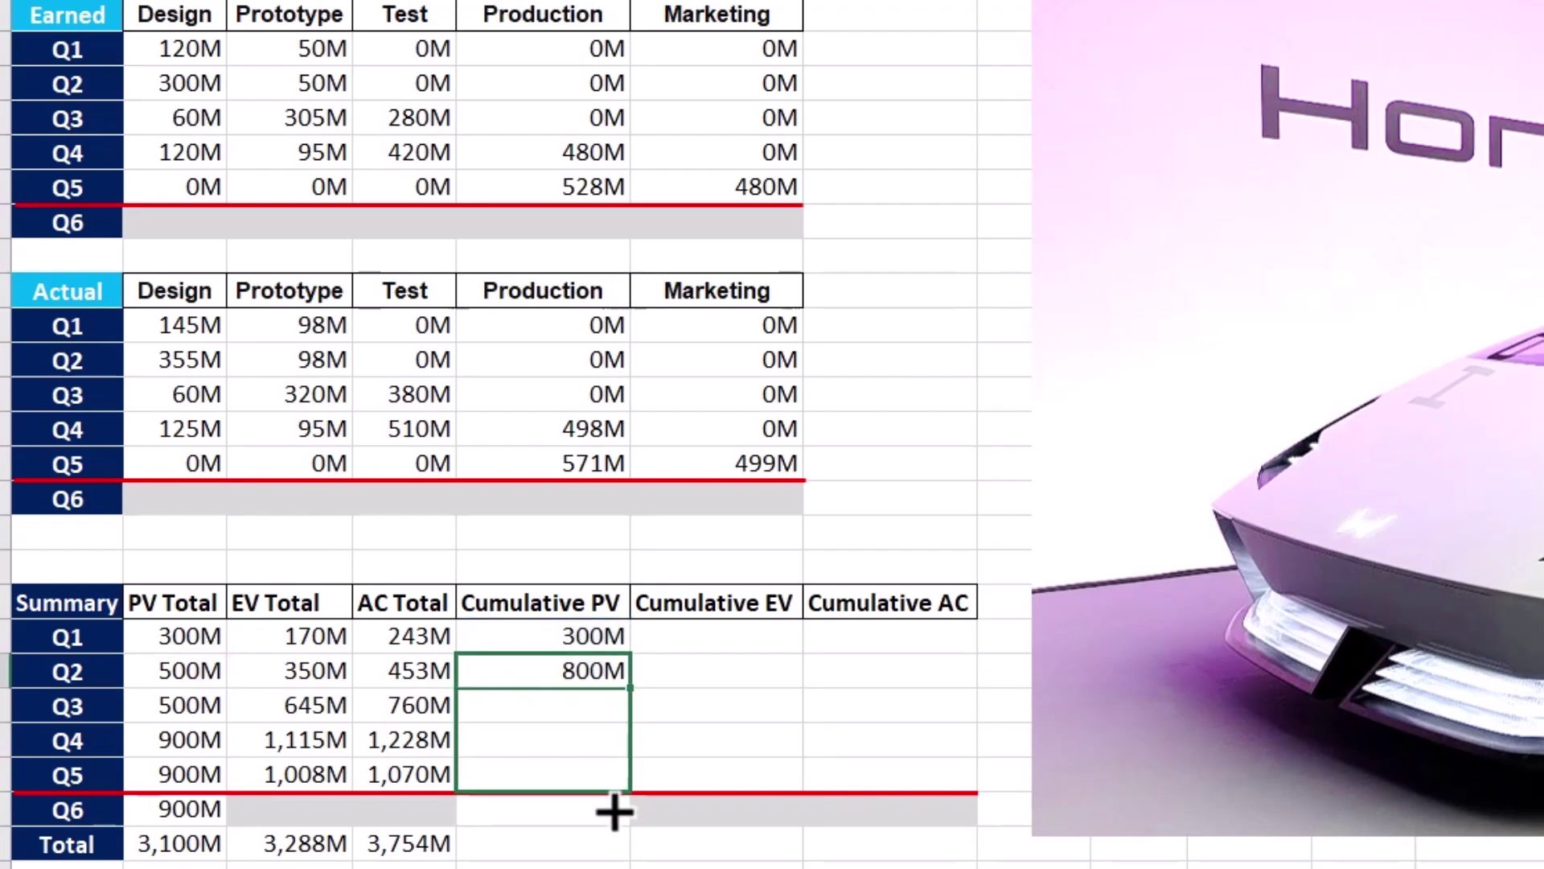
drag(614, 813, 606, 828)
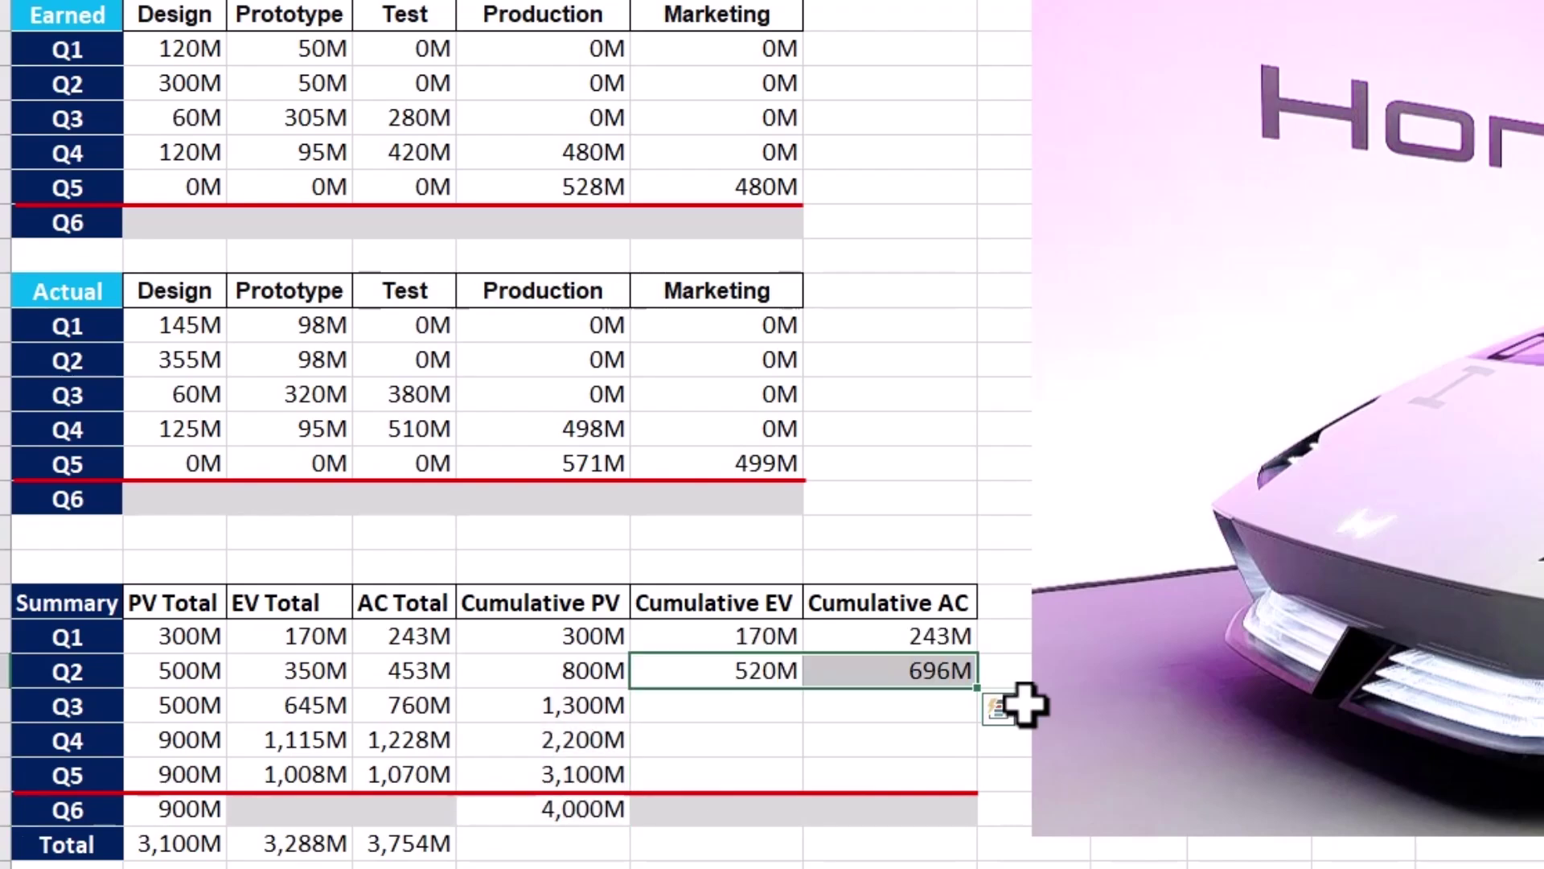
drag(976, 695, 979, 788)
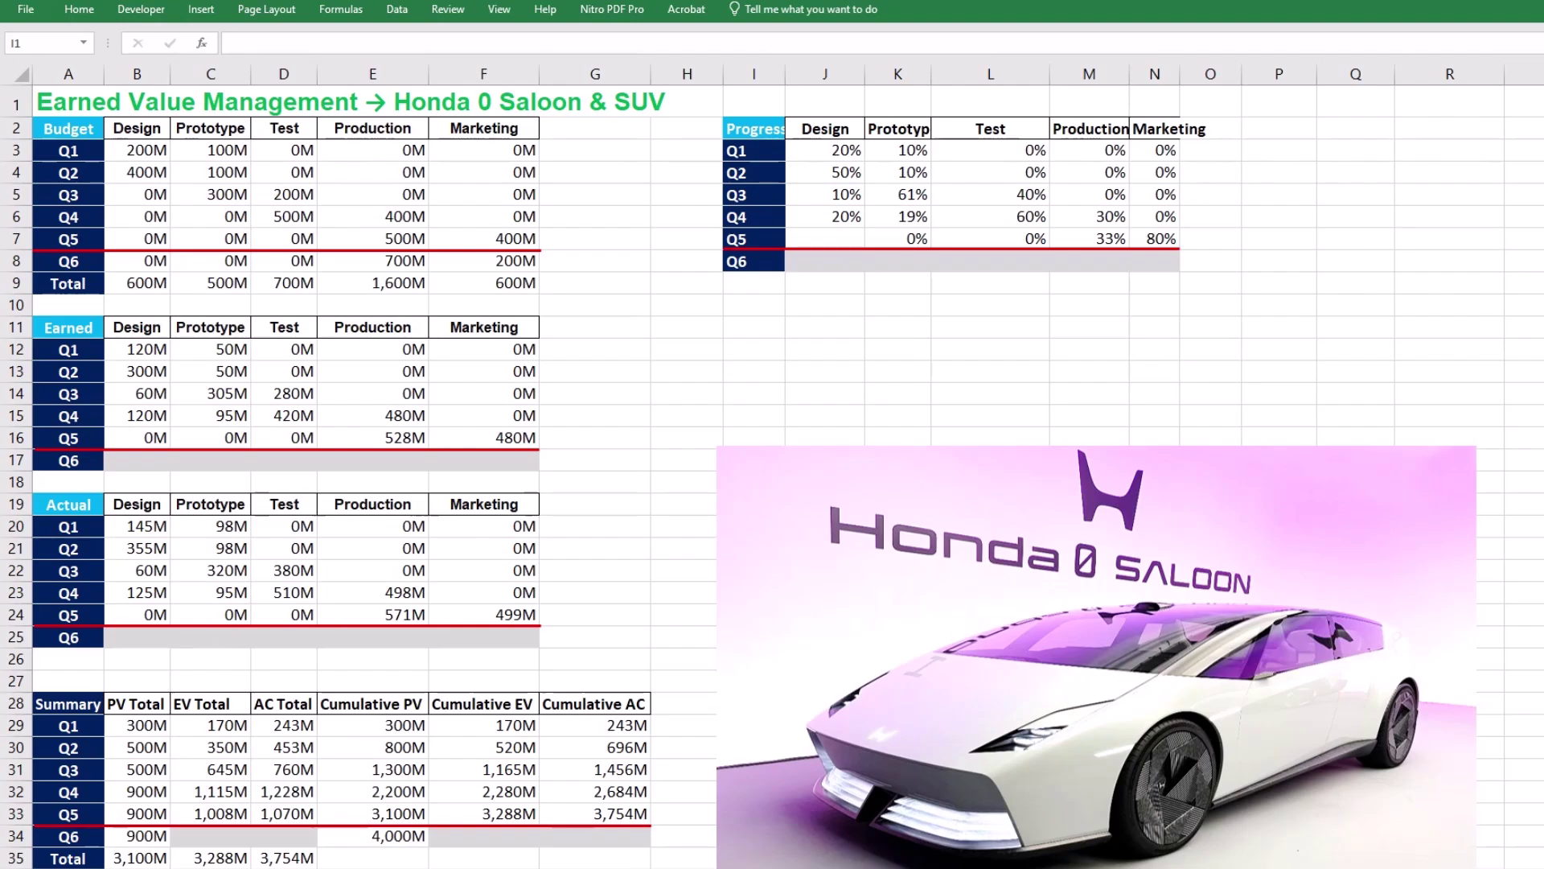
Step: Insert a Line with Markers chart of Cumulative PV, EV and AC over Q1–Q6, without a title
drag(62, 704, 61, 833)
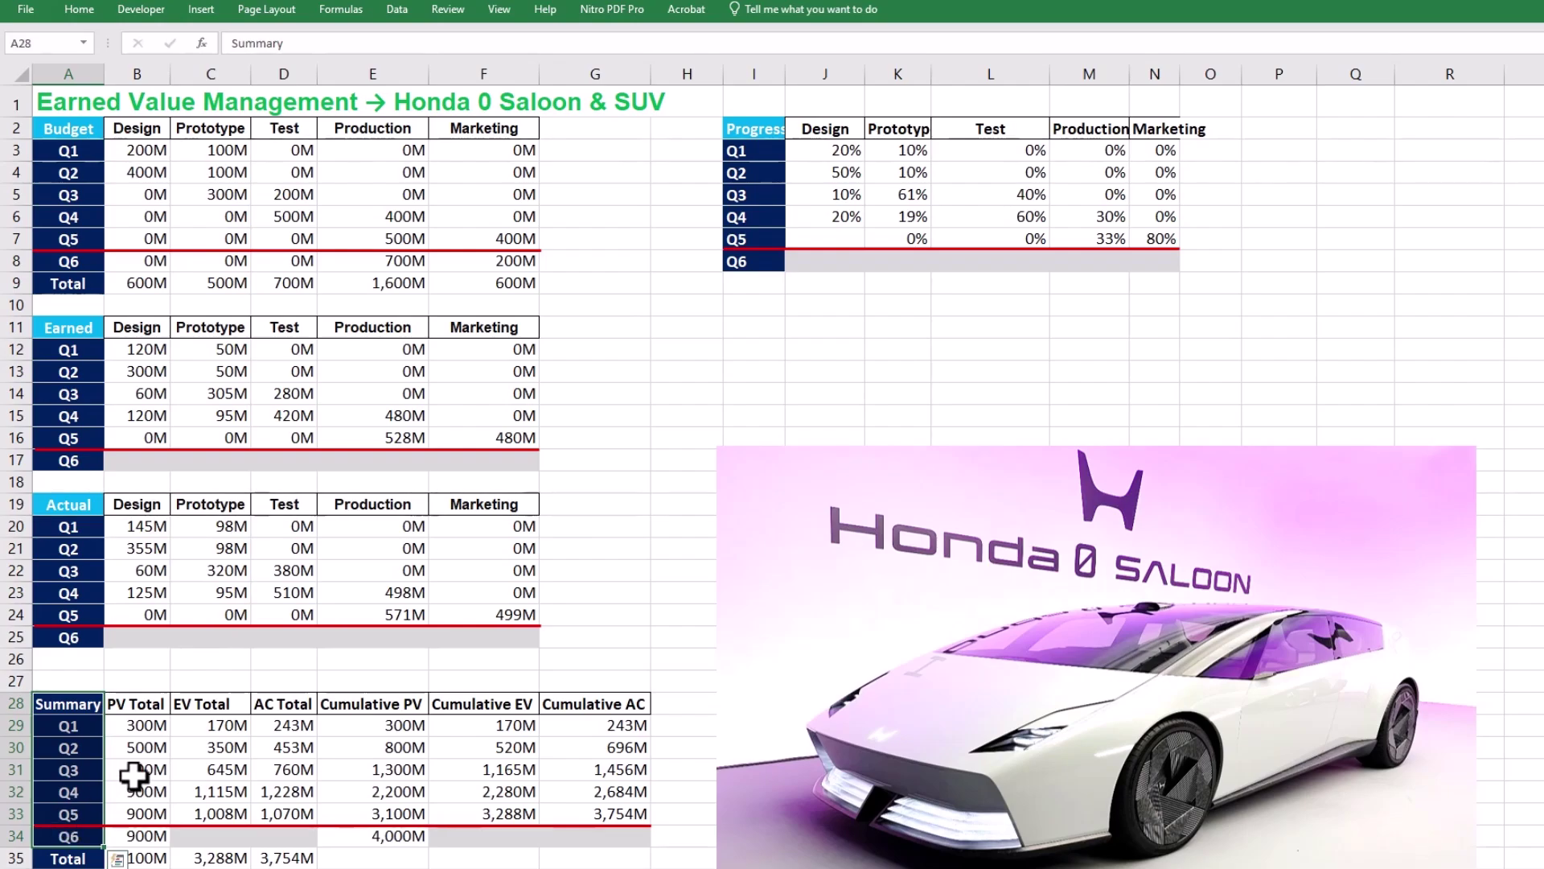
drag(360, 701, 555, 842)
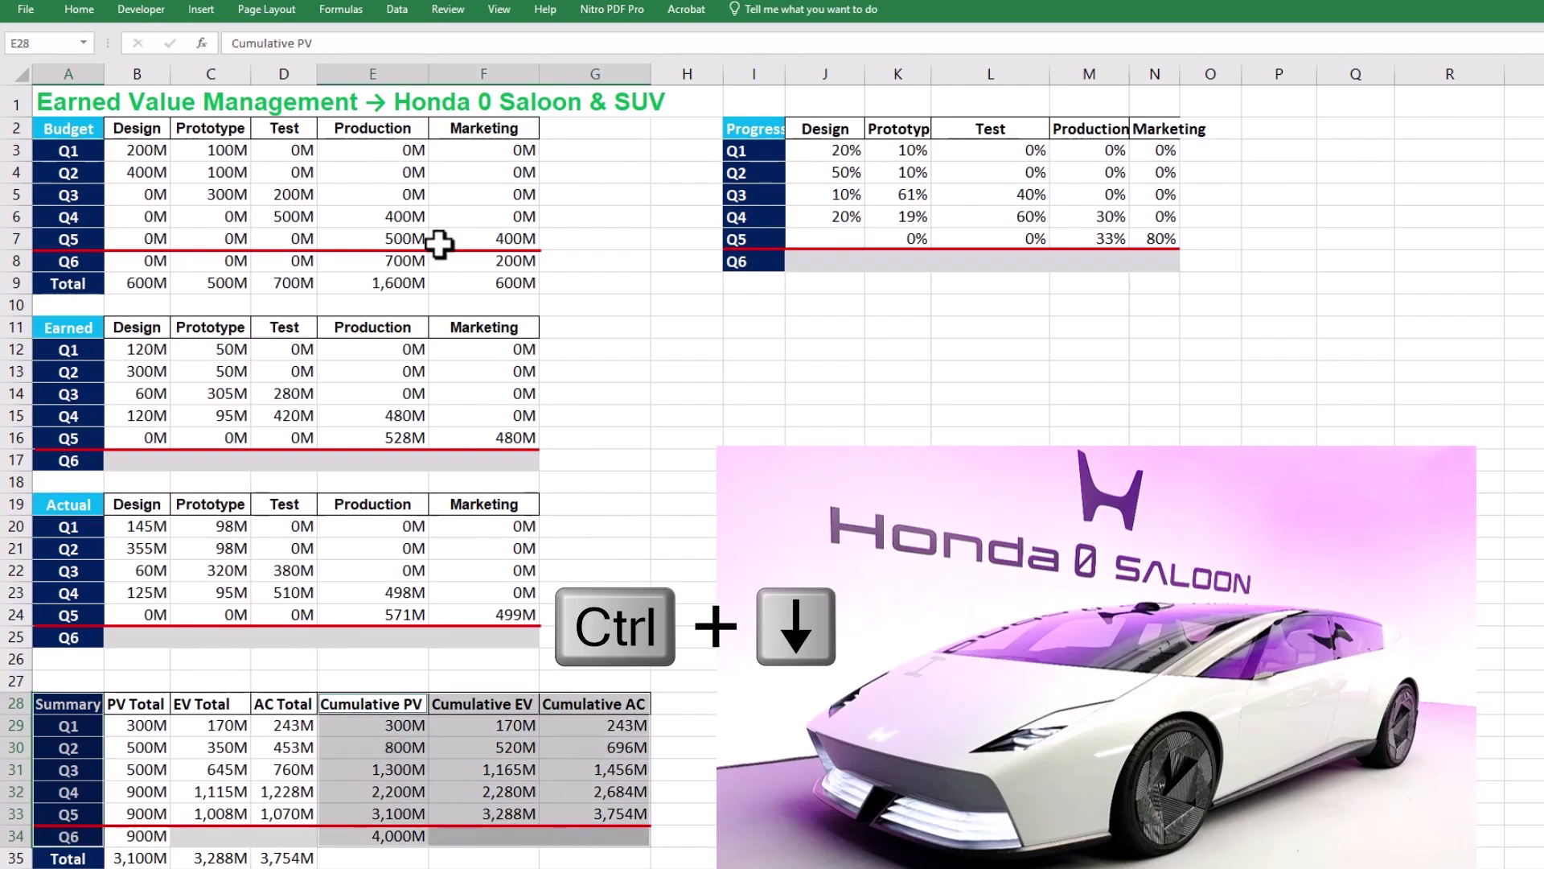
click(202, 7)
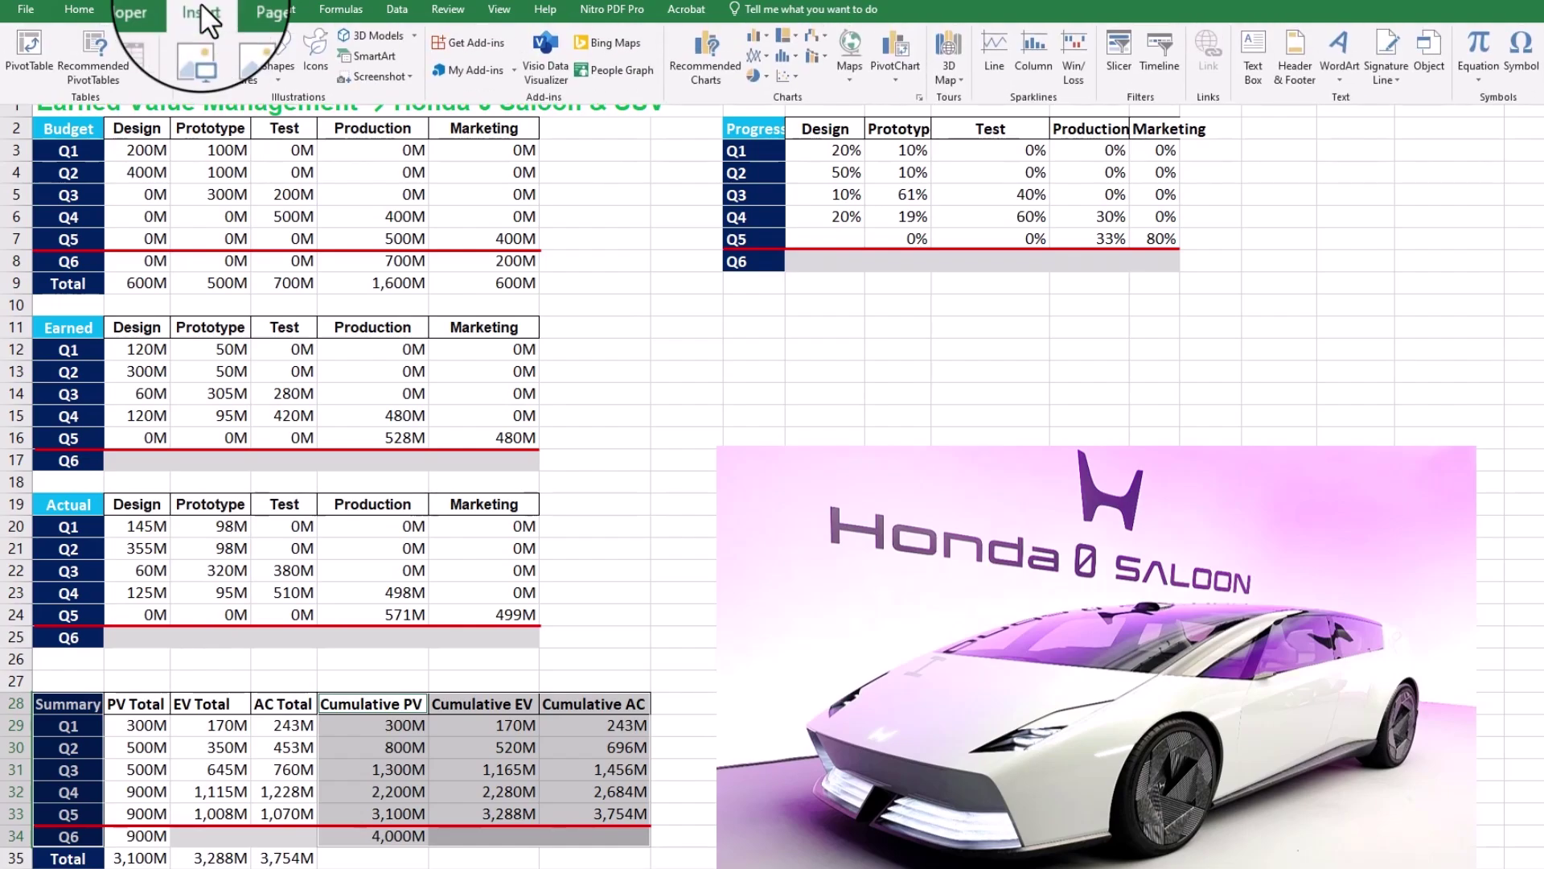
click(766, 56)
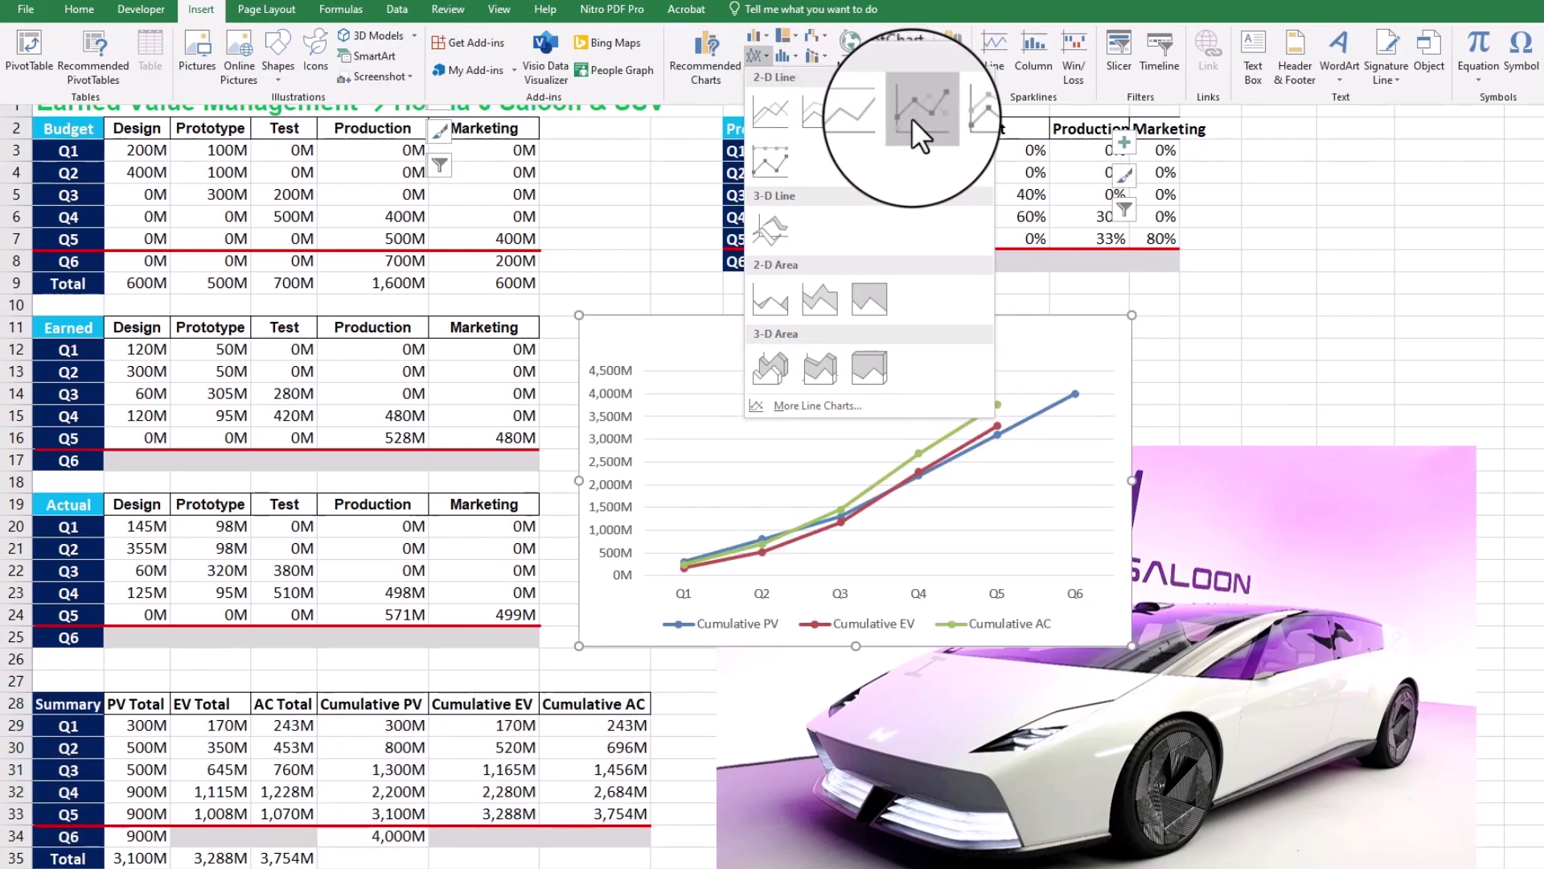
click(913, 118)
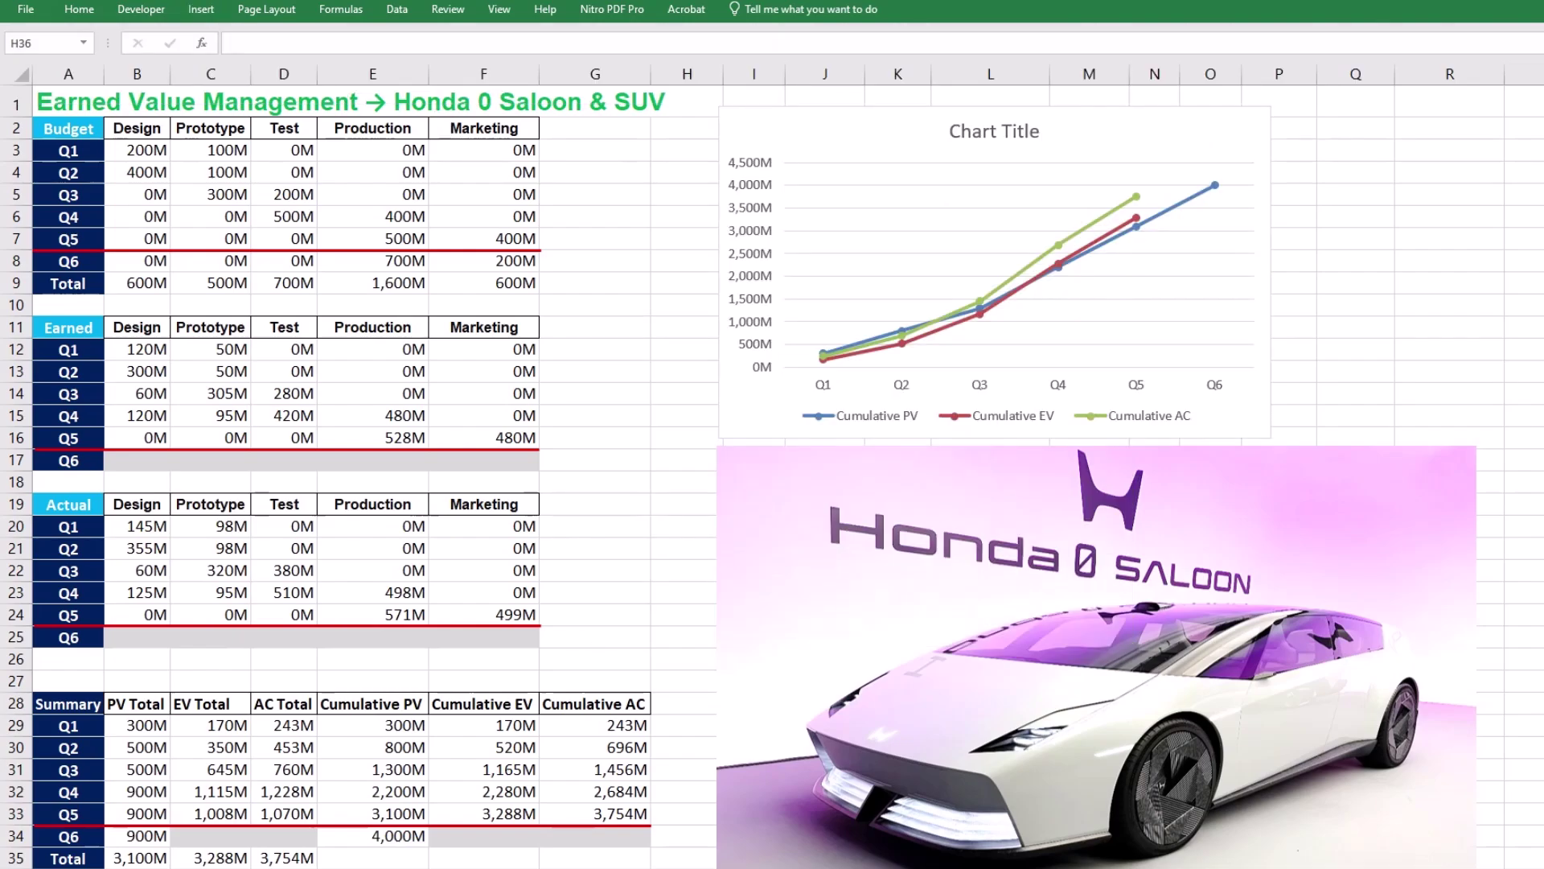
click(1030, 146)
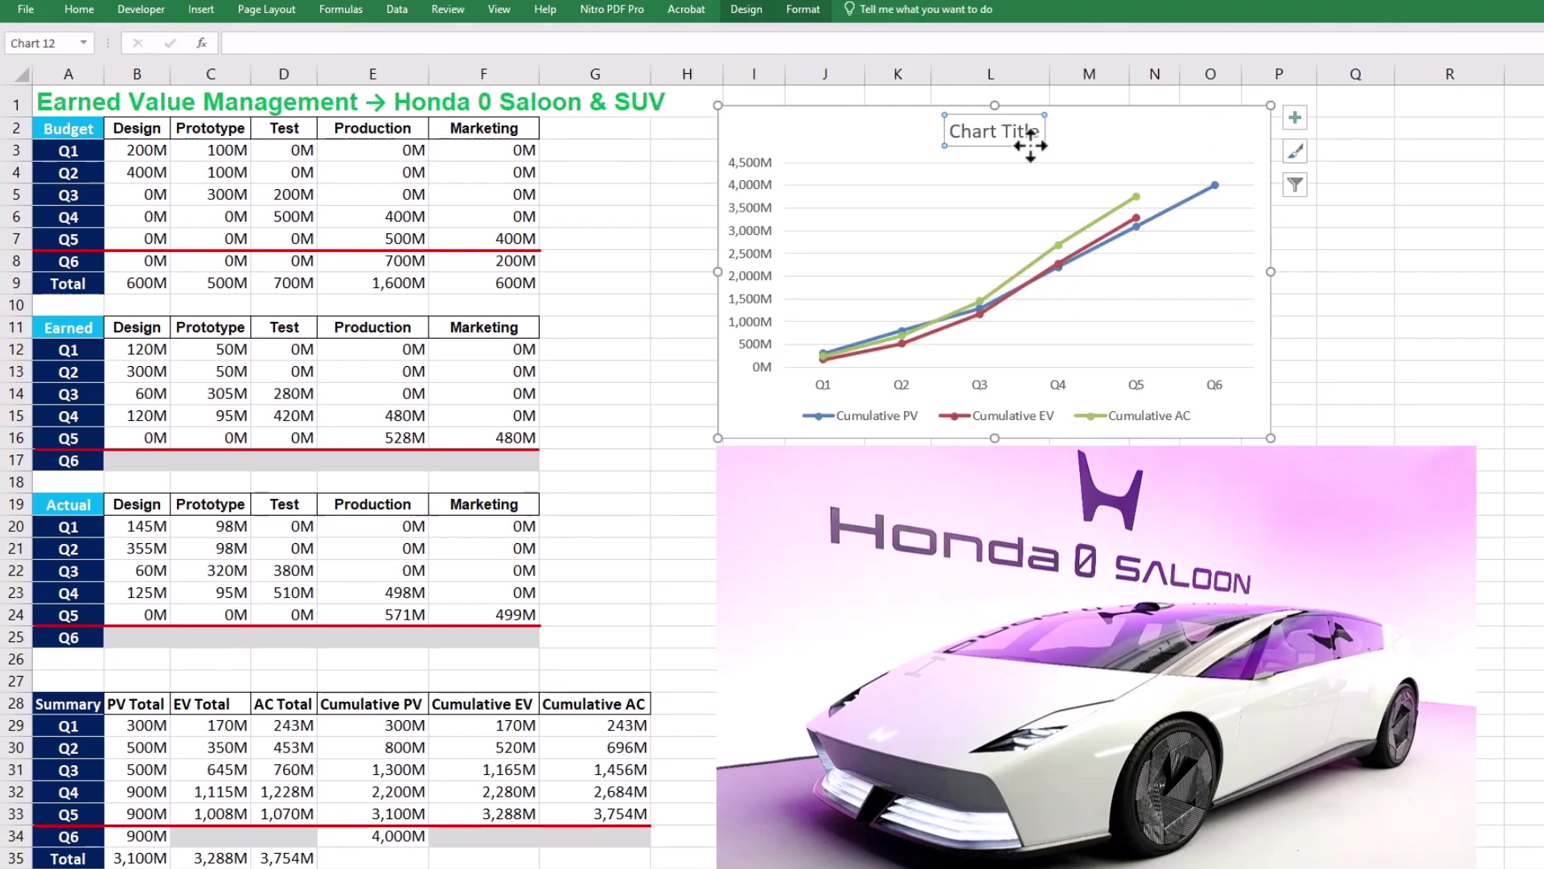
key(Delete)
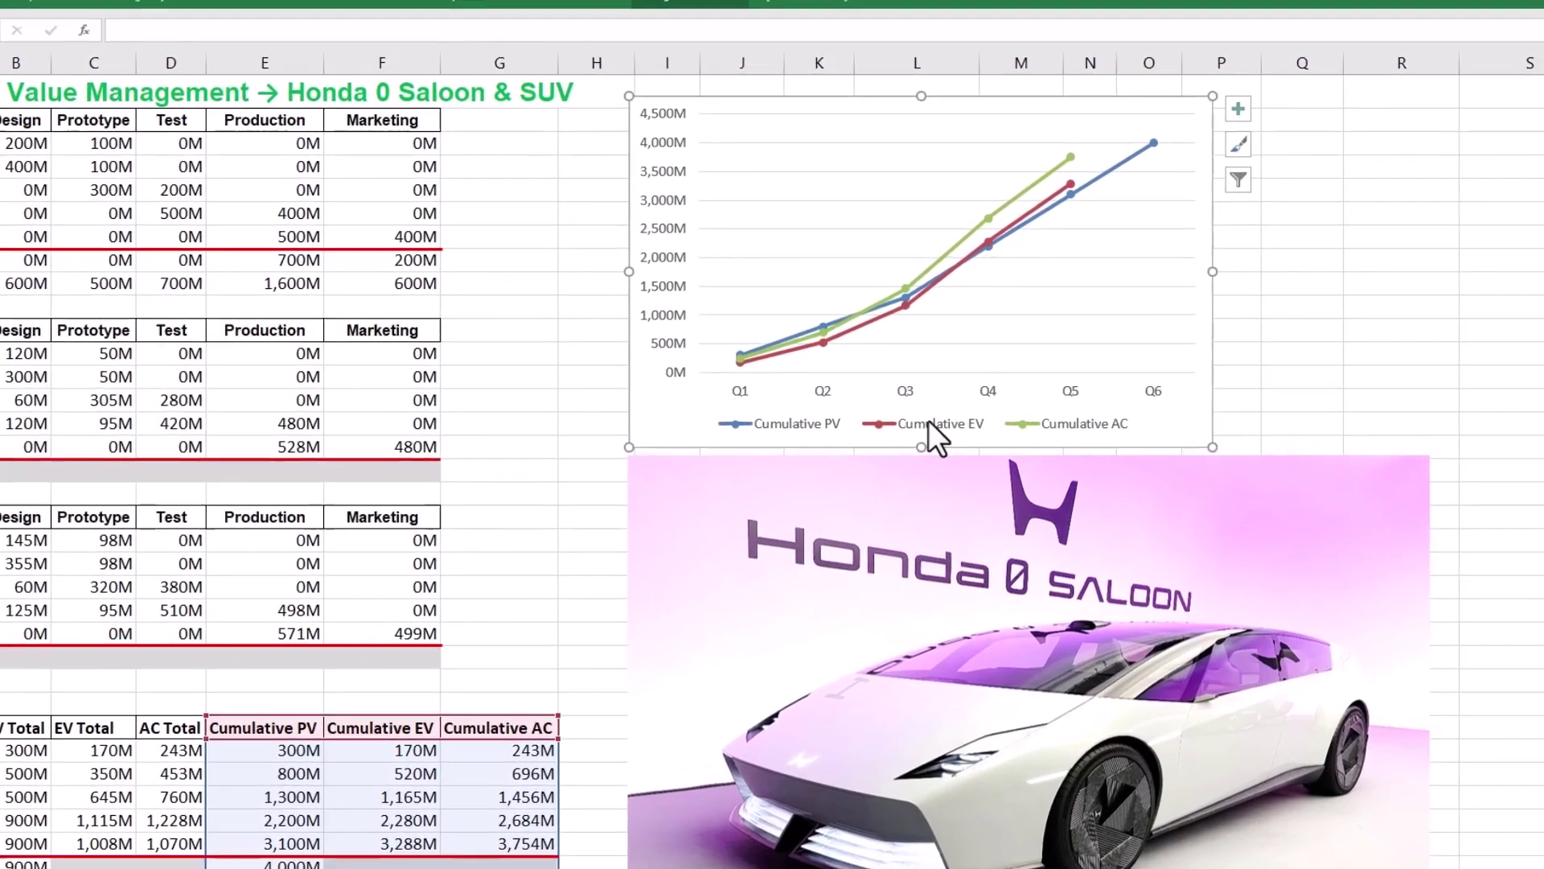
double_click(929, 423)
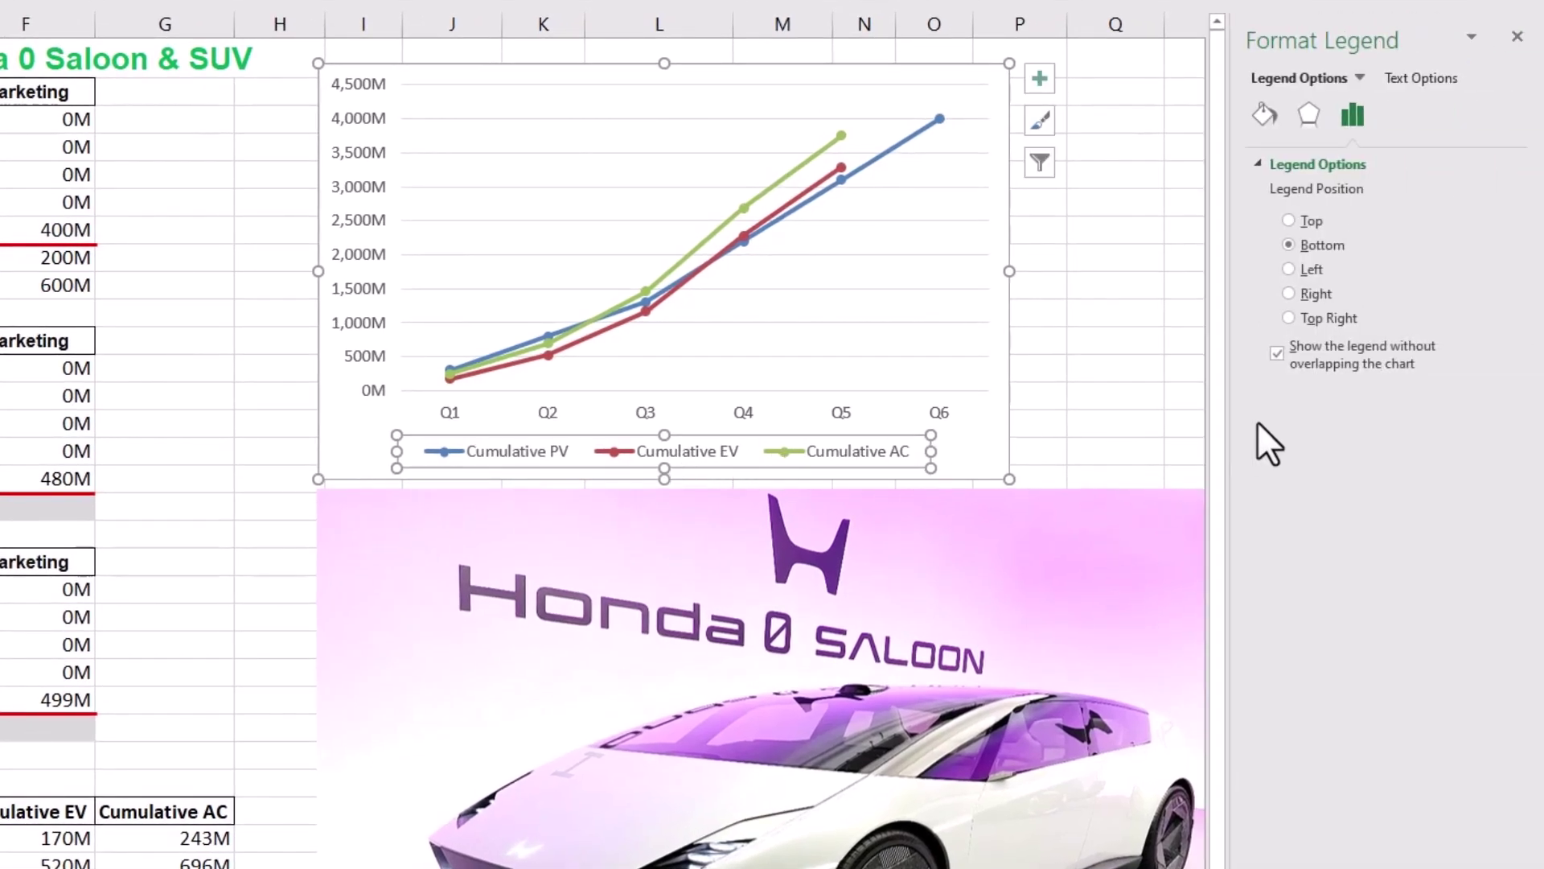
Step: Move the legend to the top of the plot and set the axis major unit to 1.0E9
click(1278, 352)
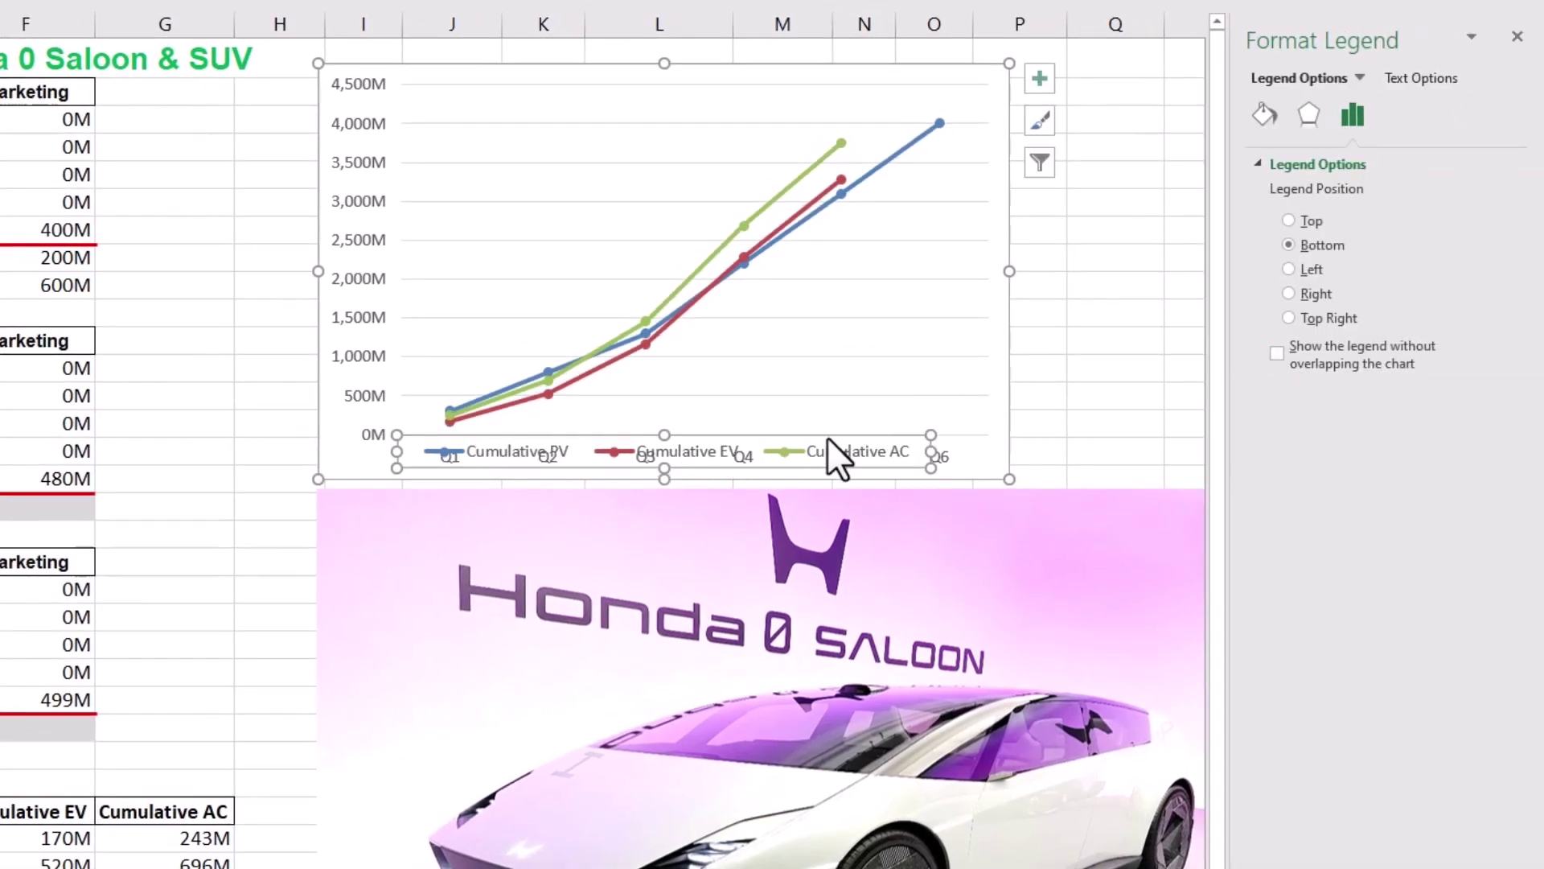
drag(821, 401, 842, 80)
click(367, 124)
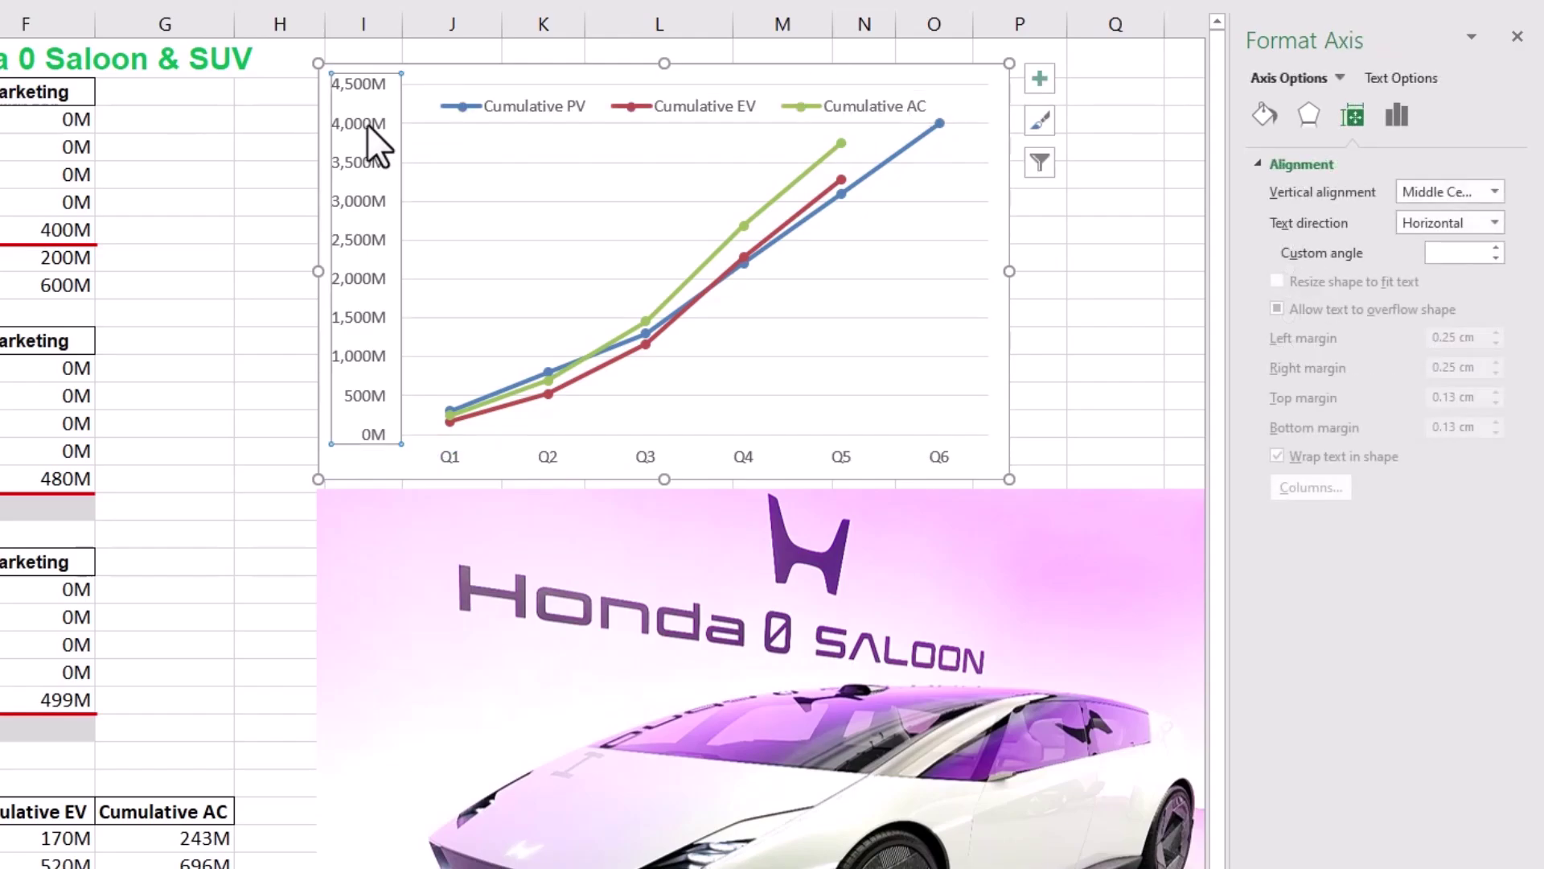
click(1396, 116)
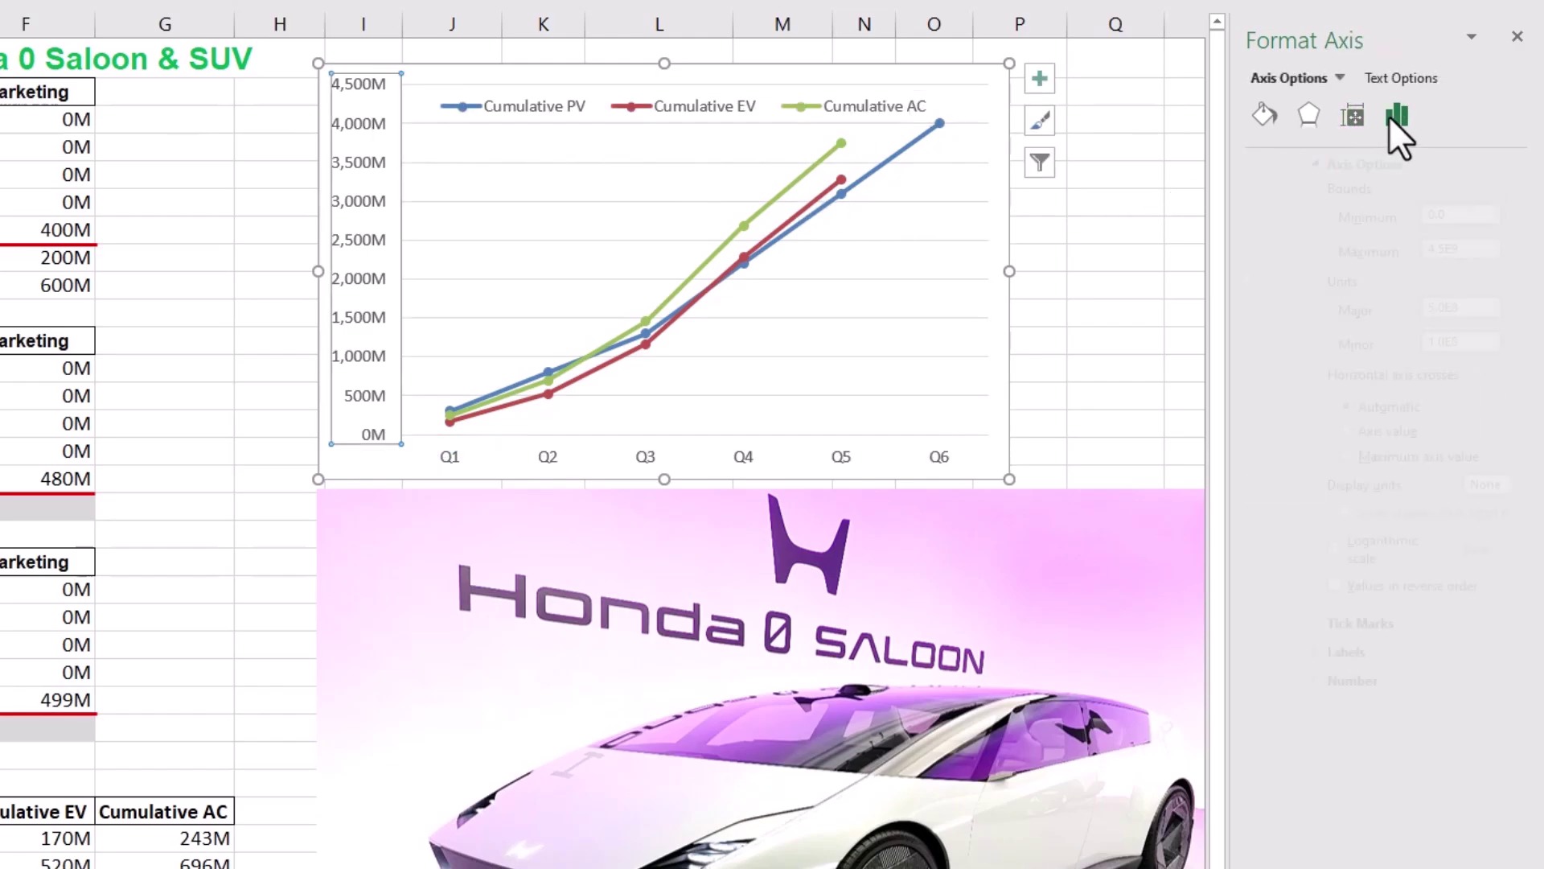
key(ctrl+a)
key(BackSpace)
text(1.0E9)
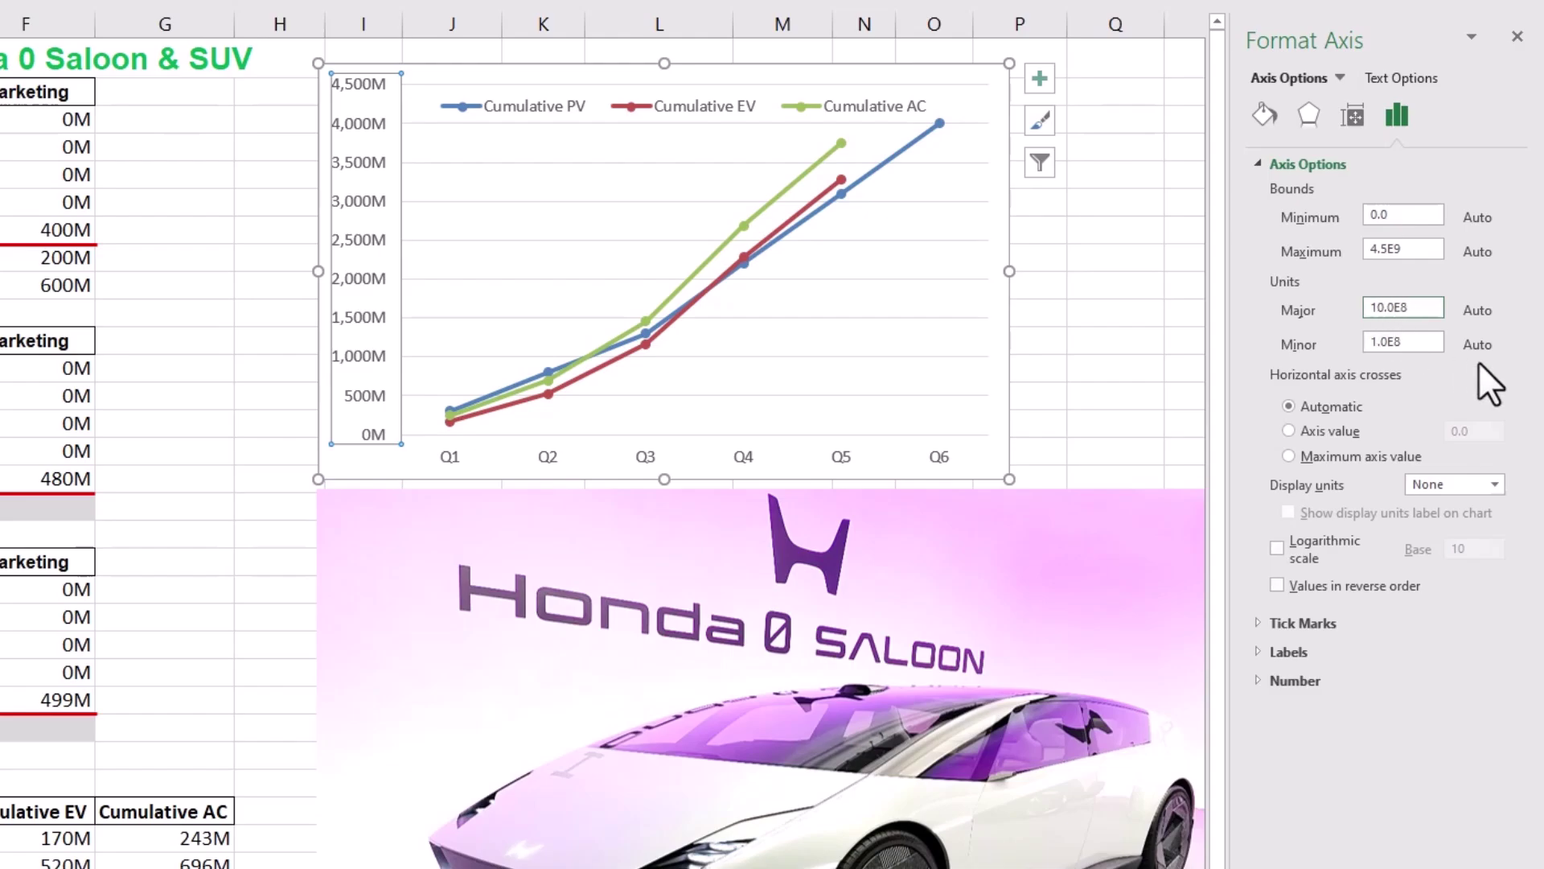
key(Return)
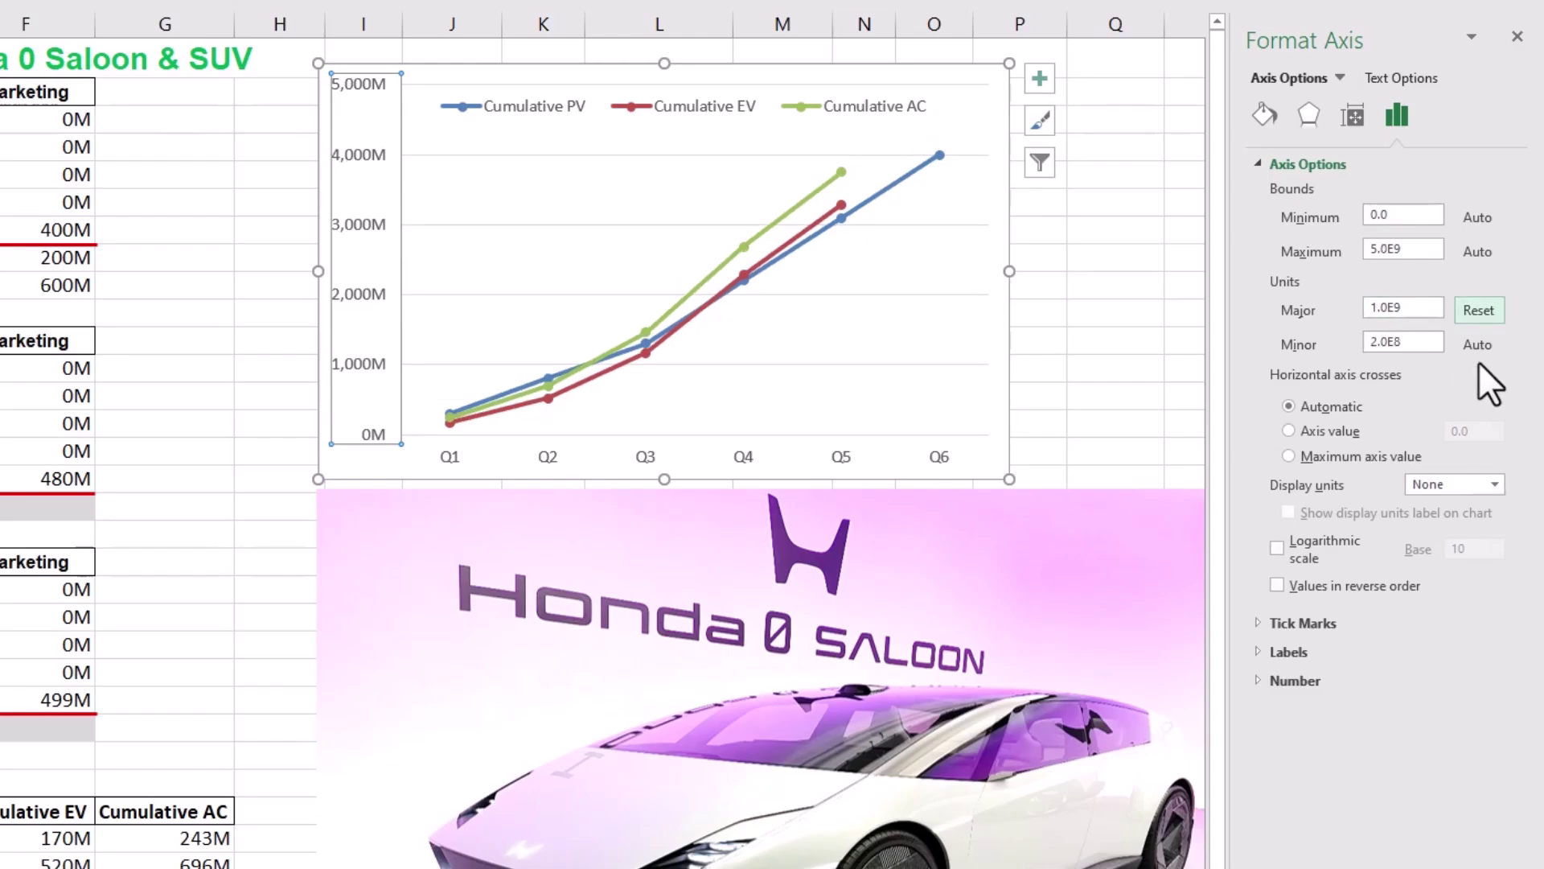
Step: Colour the Cumulative PV line and its markers light blue
click(912, 174)
click(1267, 115)
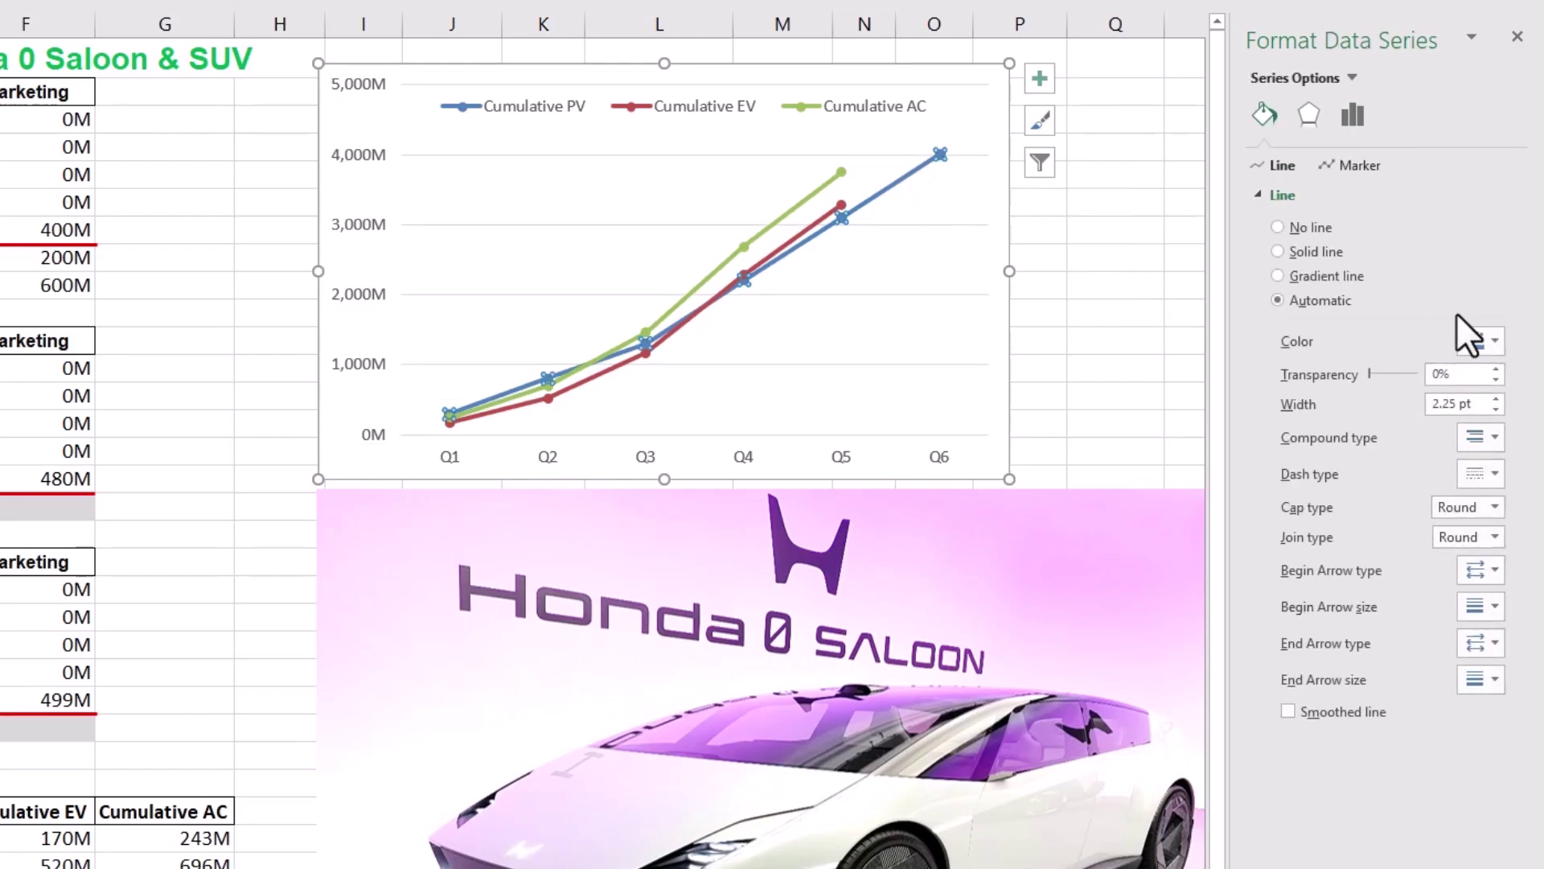
click(1503, 342)
click(1467, 494)
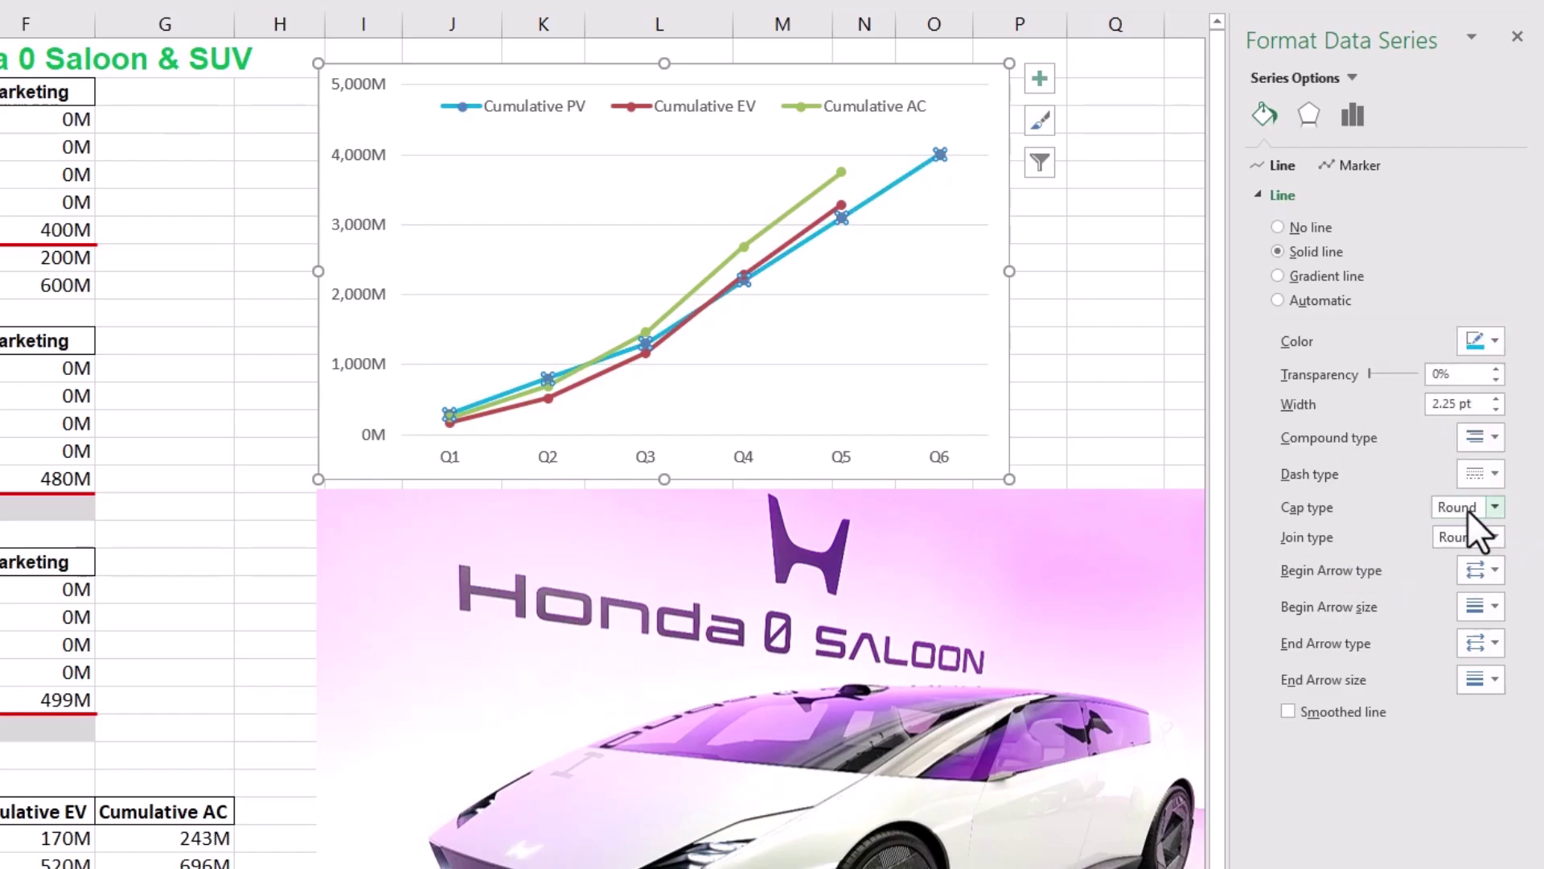
click(1351, 167)
click(1481, 568)
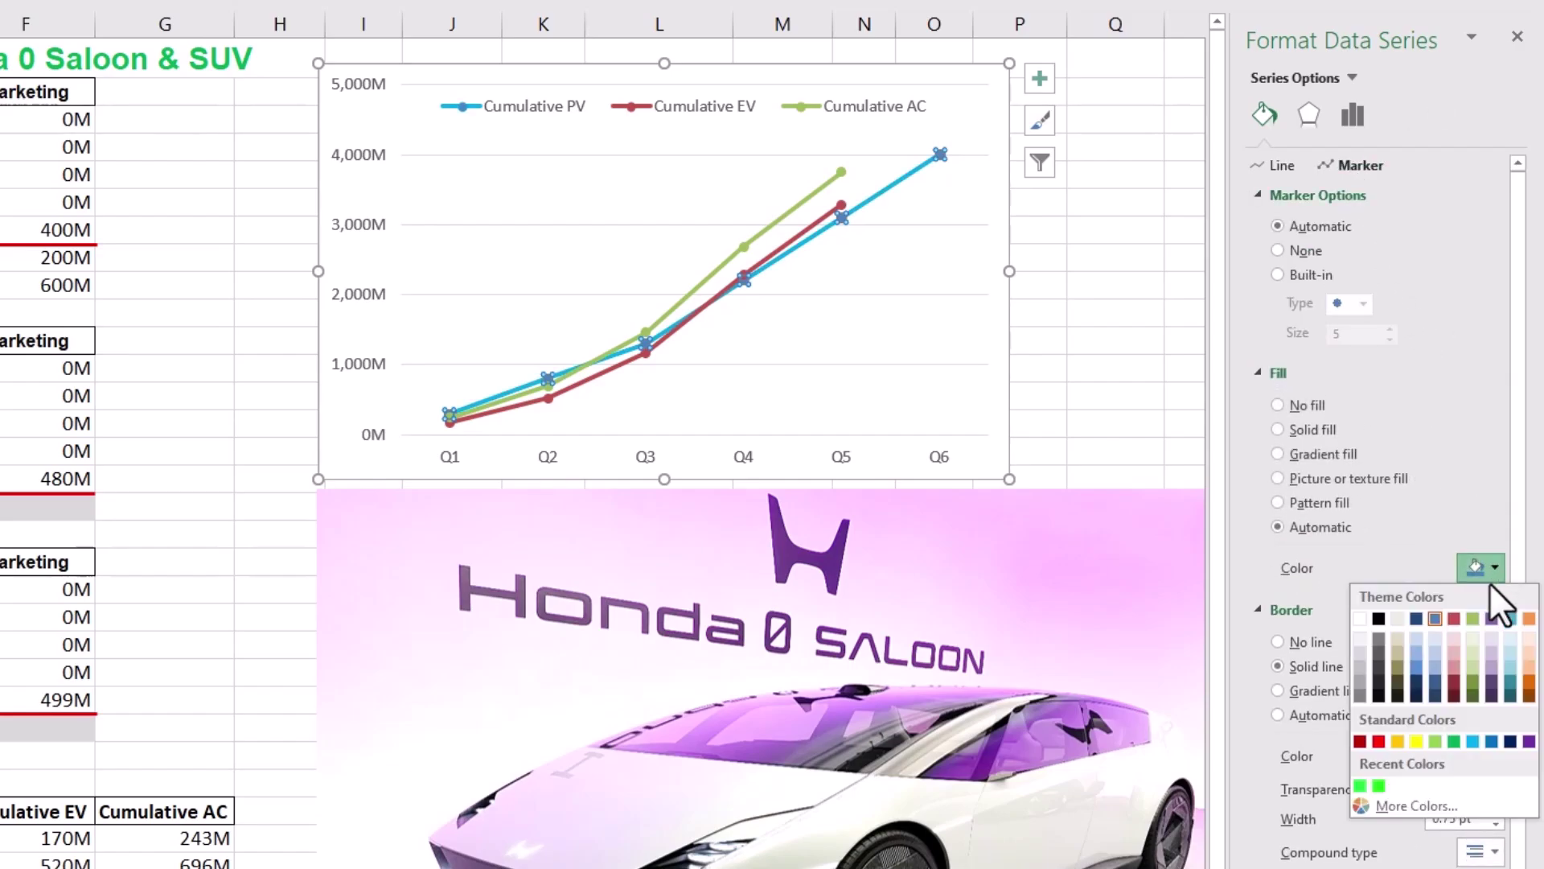
click(1472, 741)
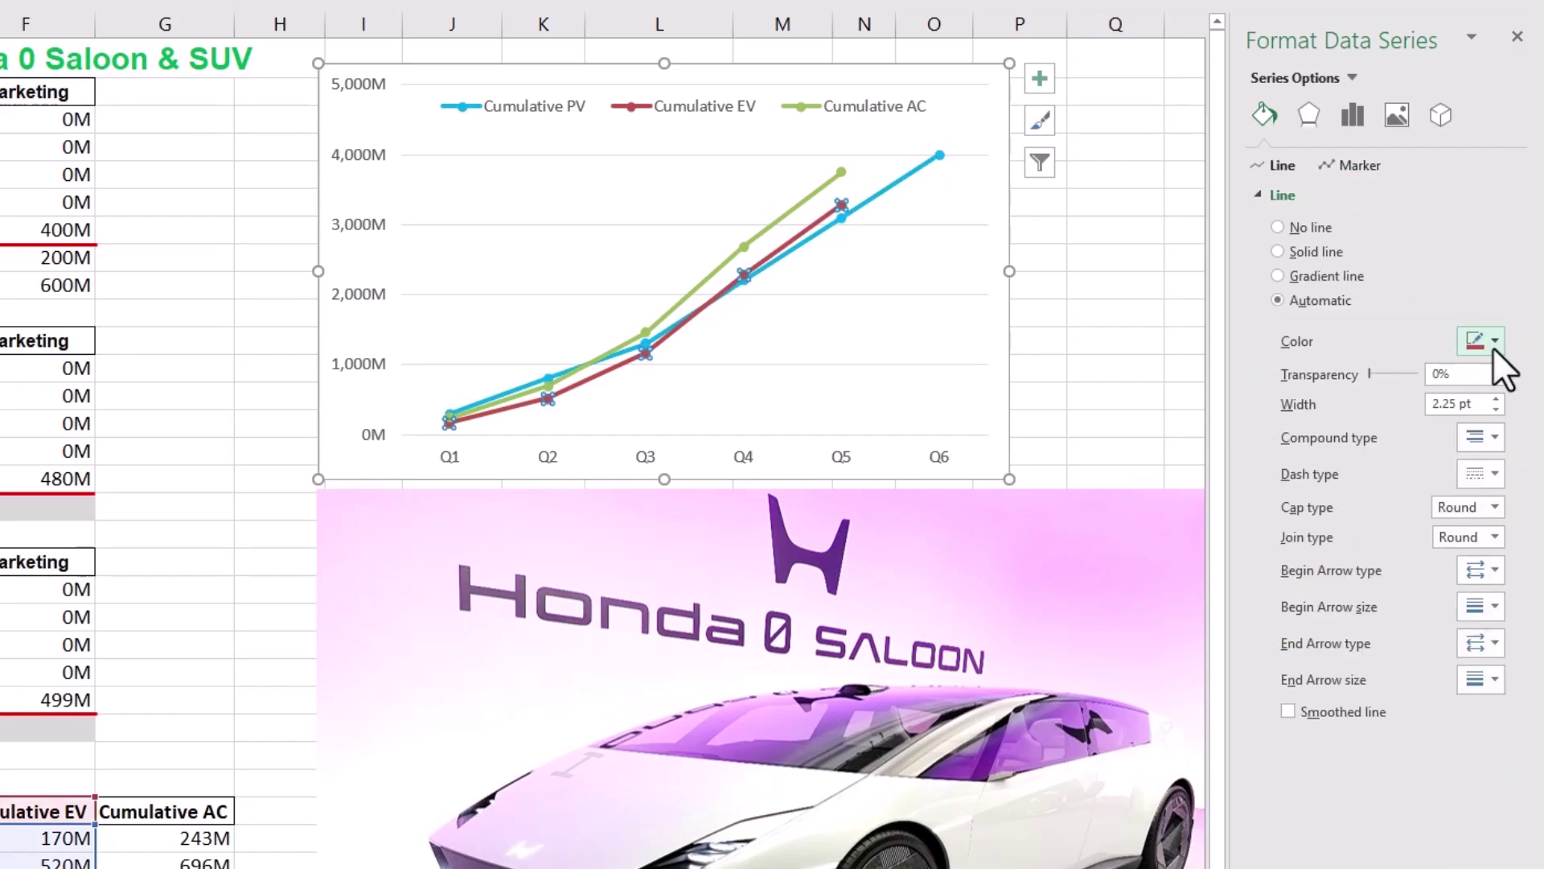
Step: Recolour the Cumulative EV line red and the Cumulative AC line bright green
click(1493, 343)
click(1377, 514)
click(807, 194)
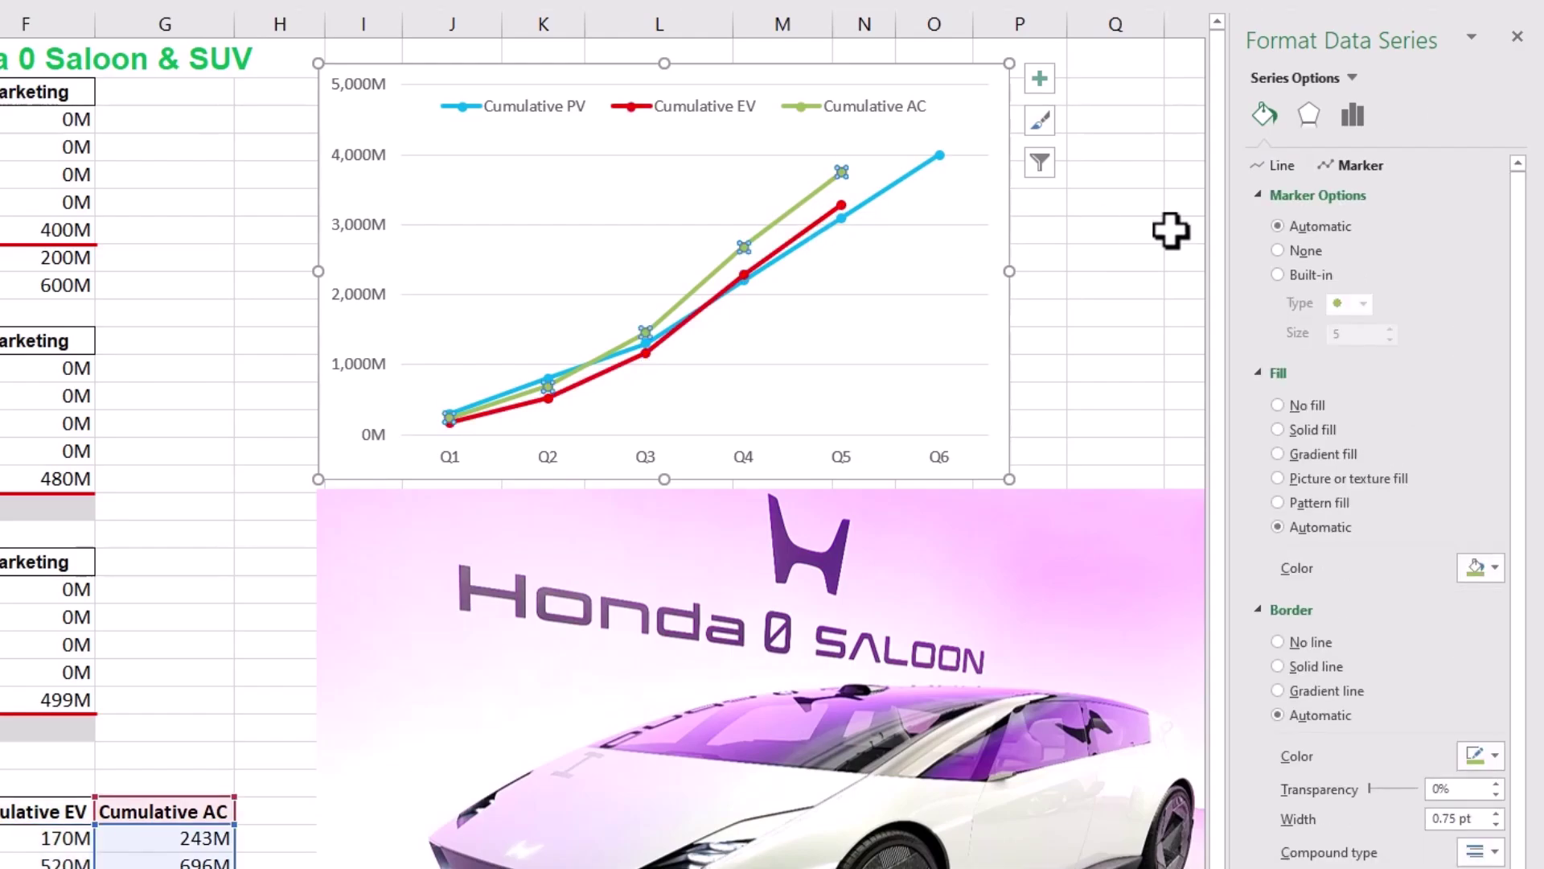
click(1282, 165)
click(1494, 341)
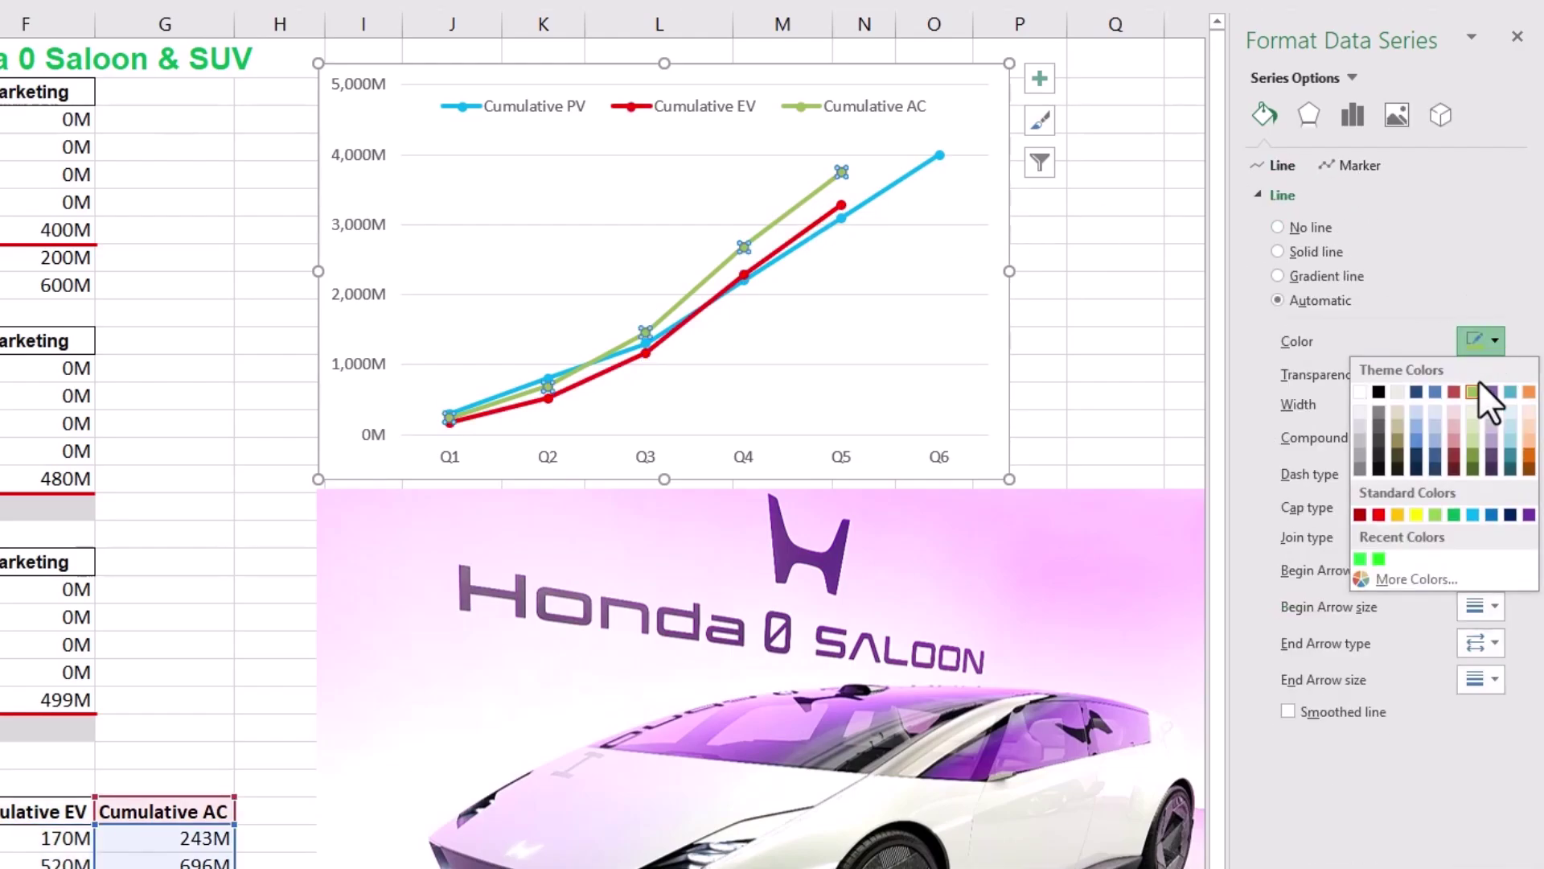
click(1360, 558)
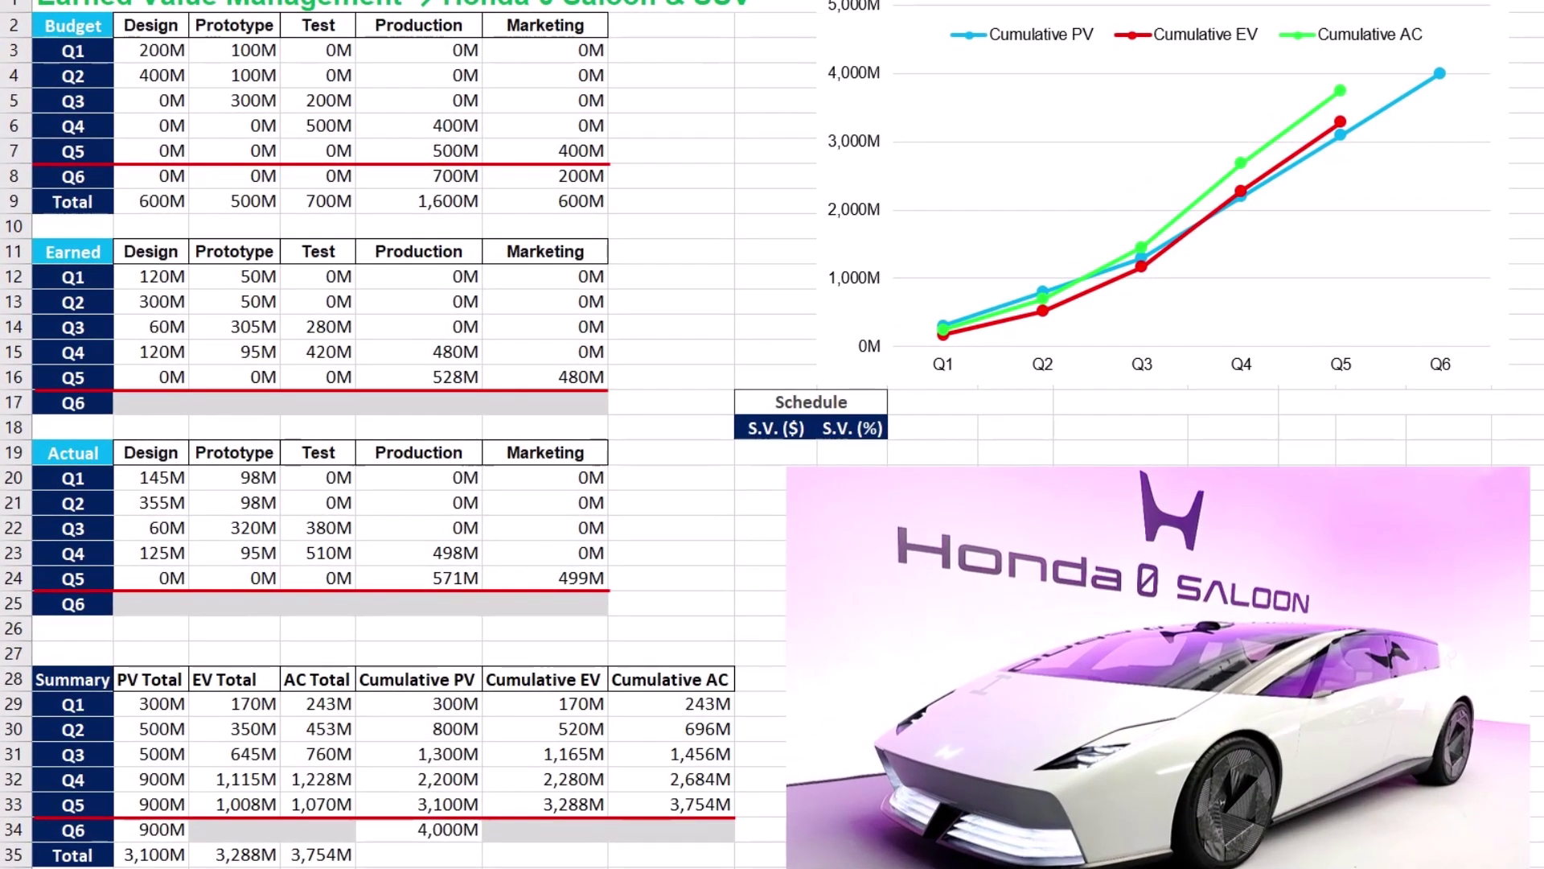
Step: Enter schedule variance =C35-B35 under S.V. ($), giving 188M
click(772, 453)
text(=)
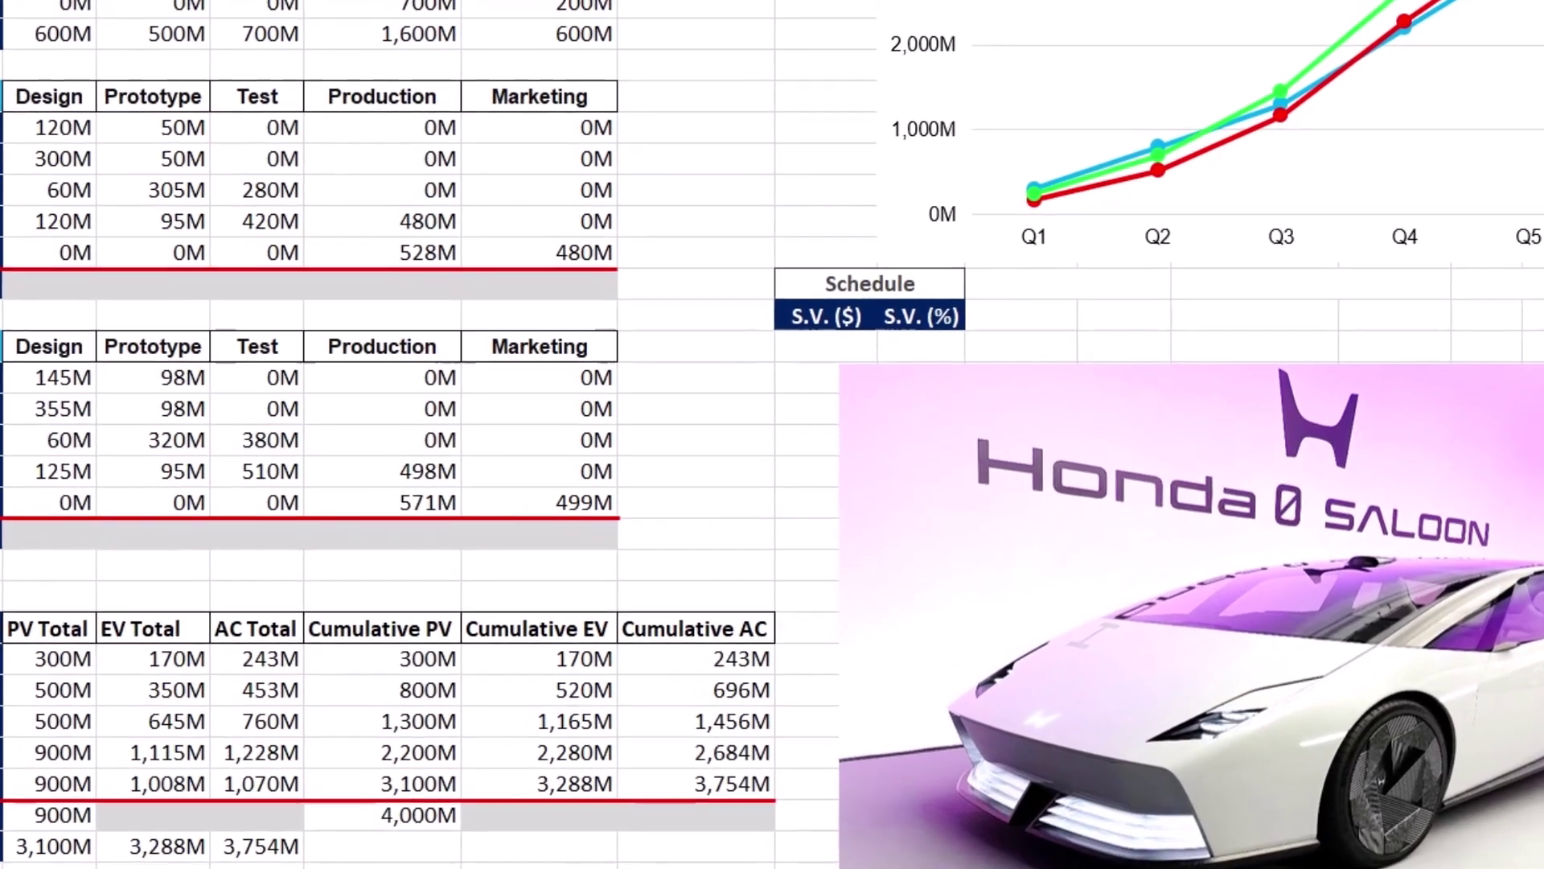
click(151, 844)
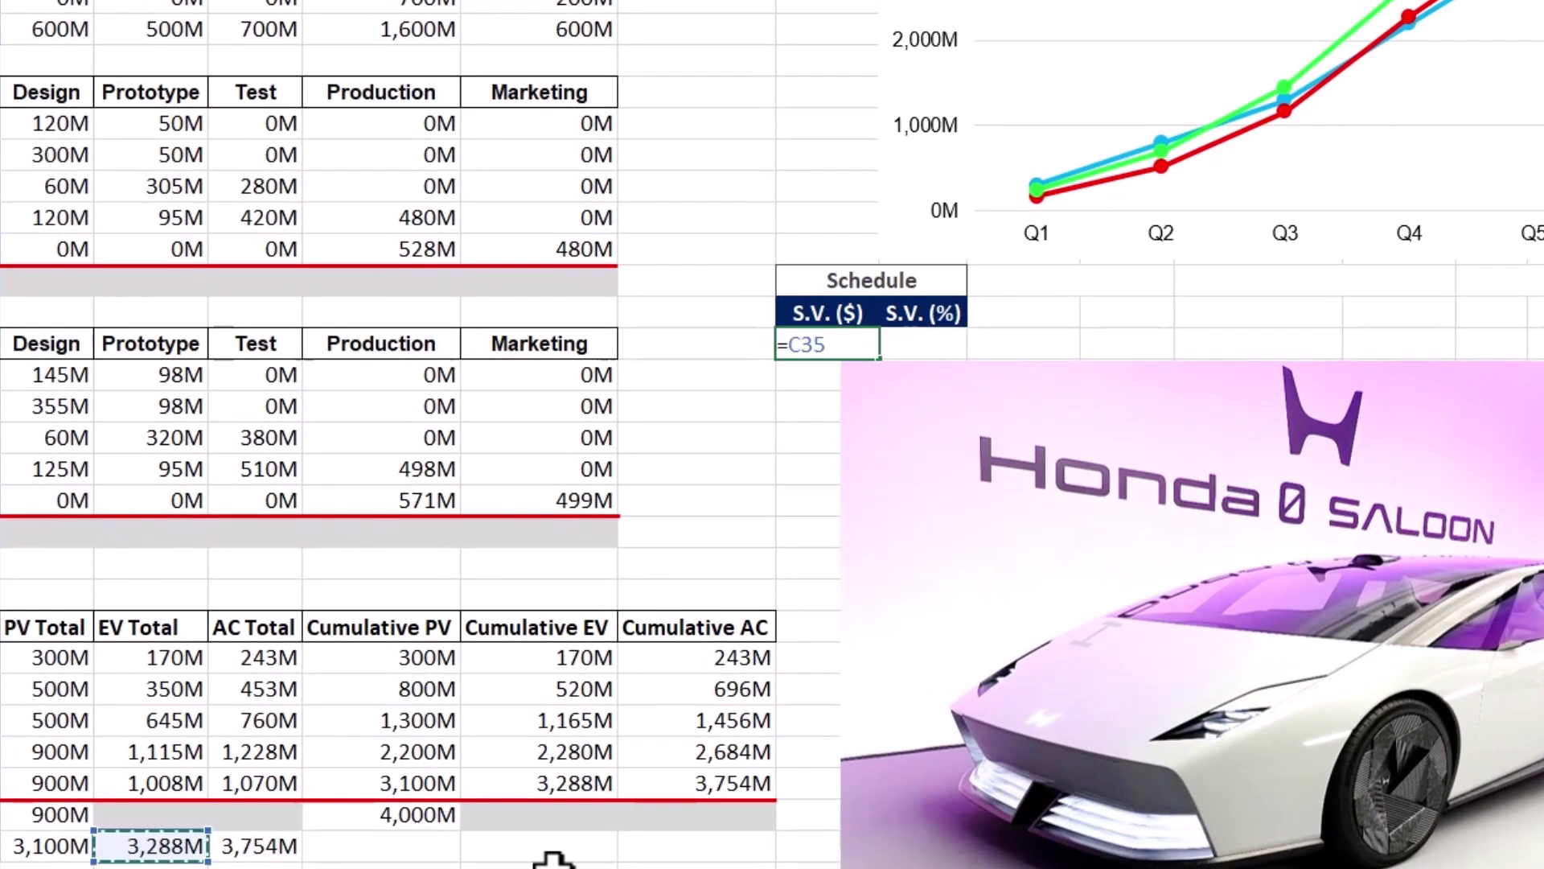
text(-)
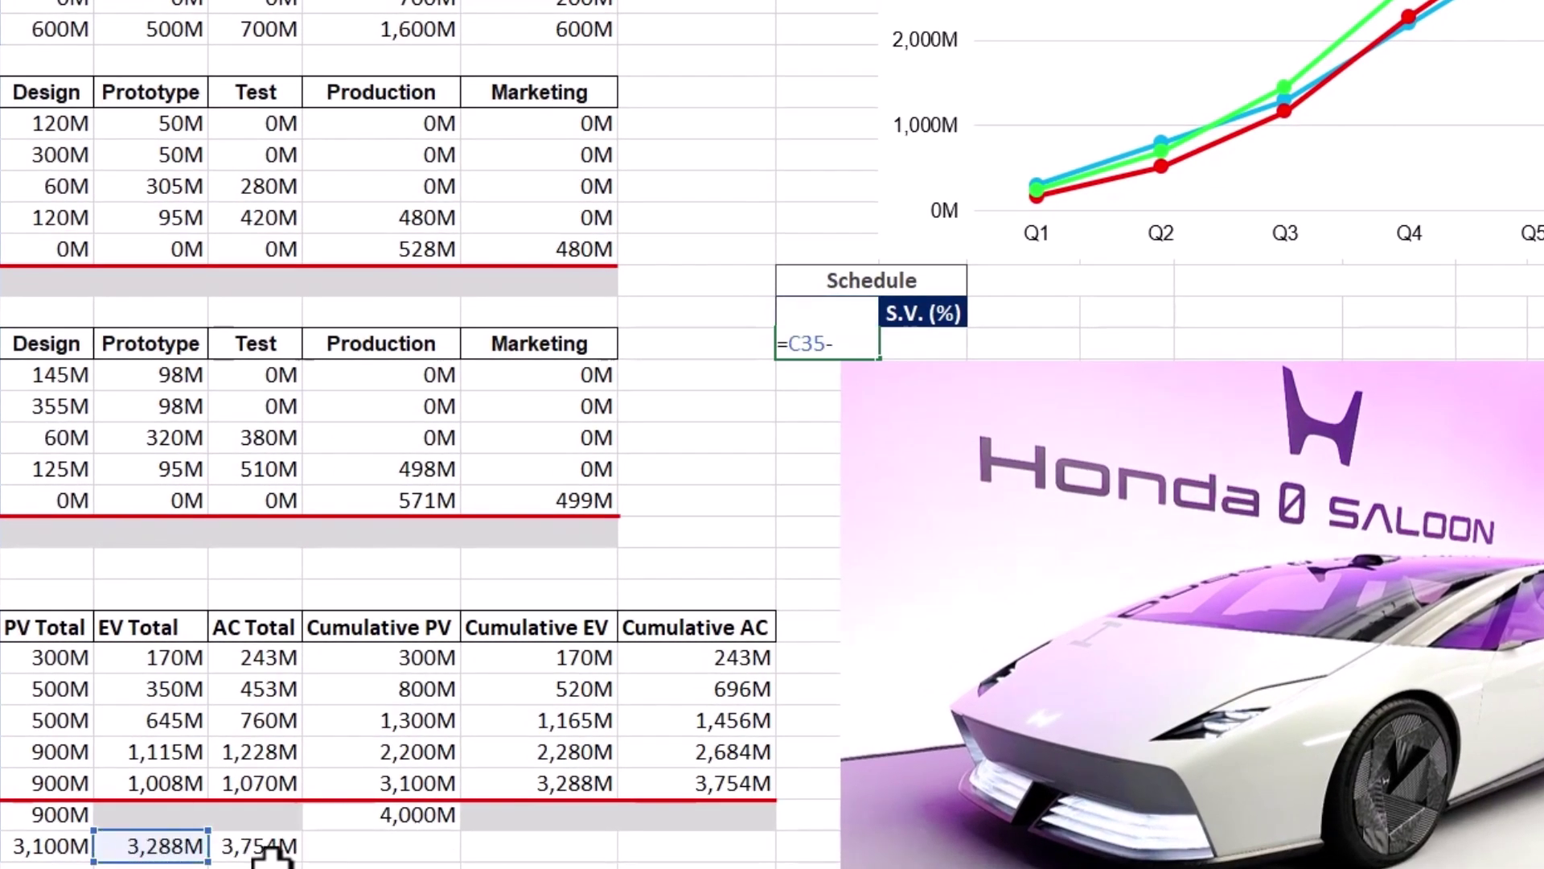
click(67, 845)
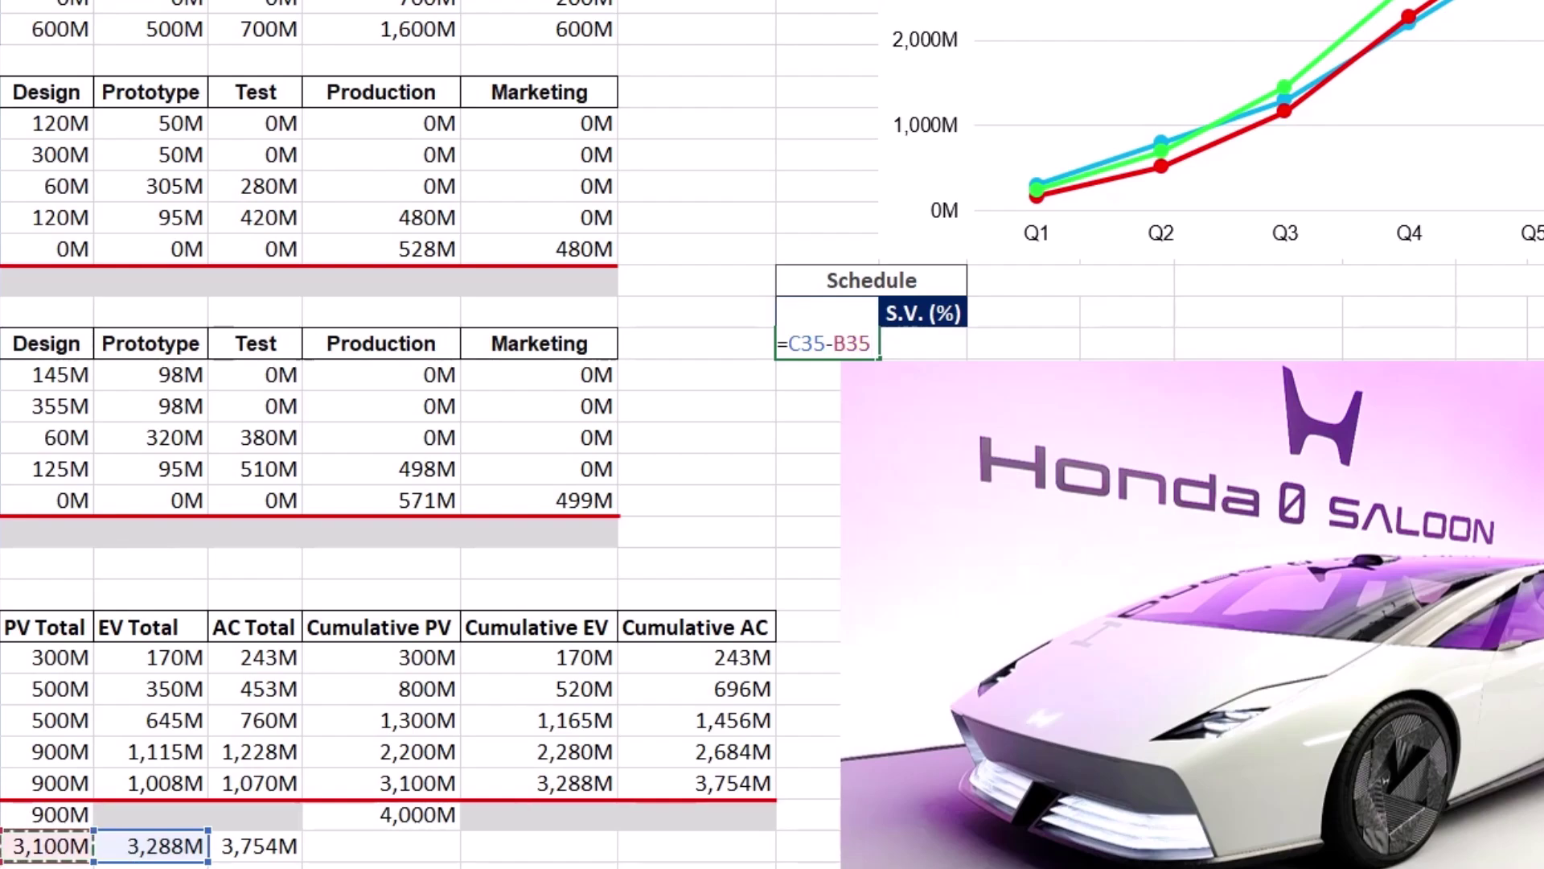
key(Tab)
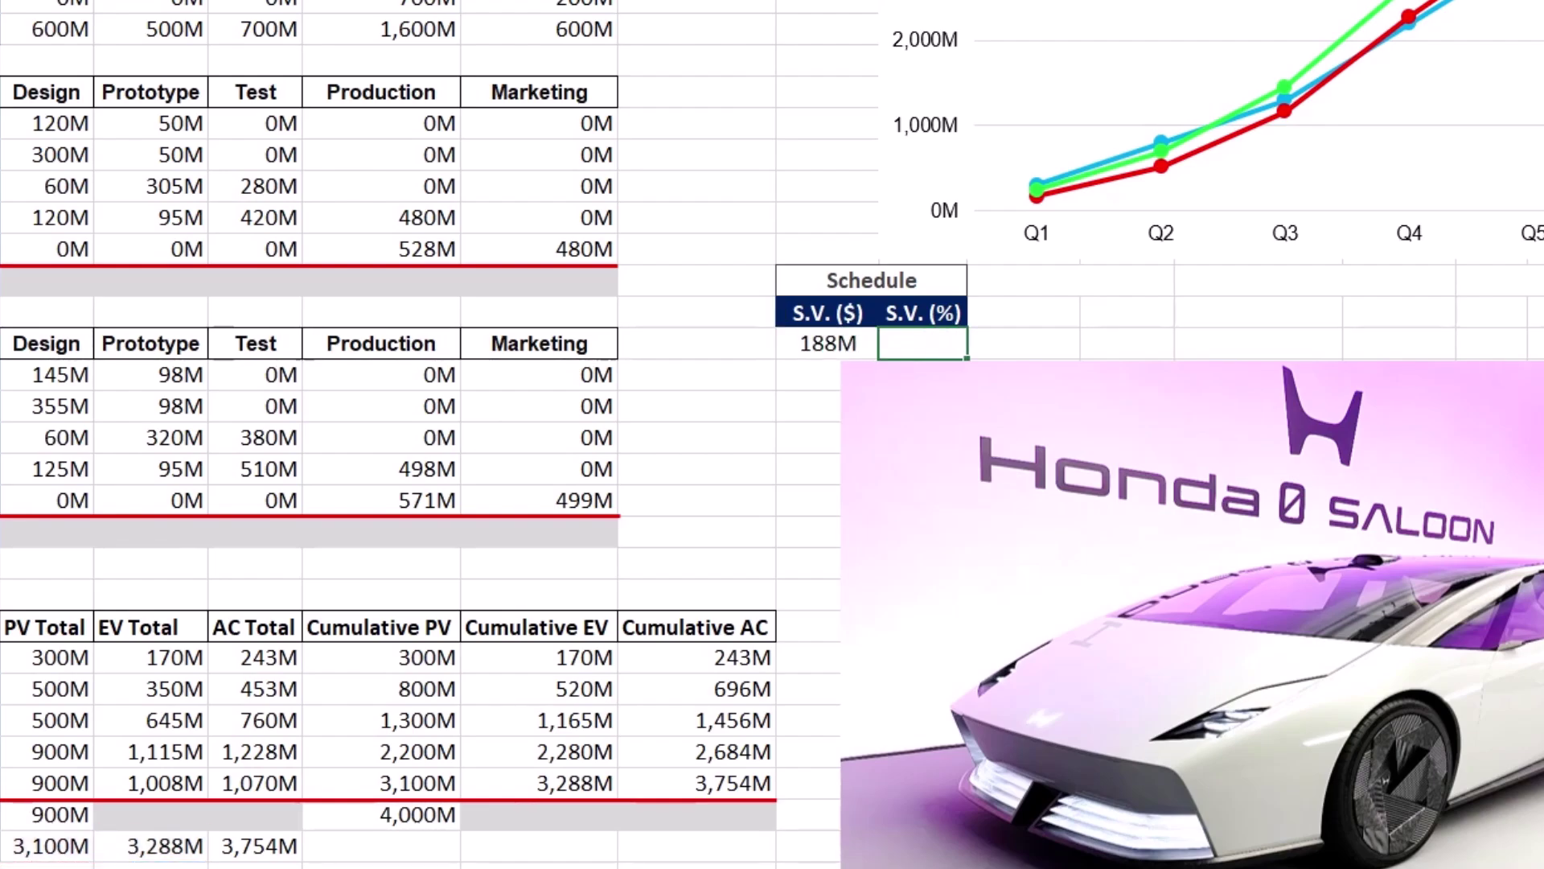
Step: Divide the 188M variance by the 3,100M PV total under S.V. (%), giving 6%
text(=)
click(789, 346)
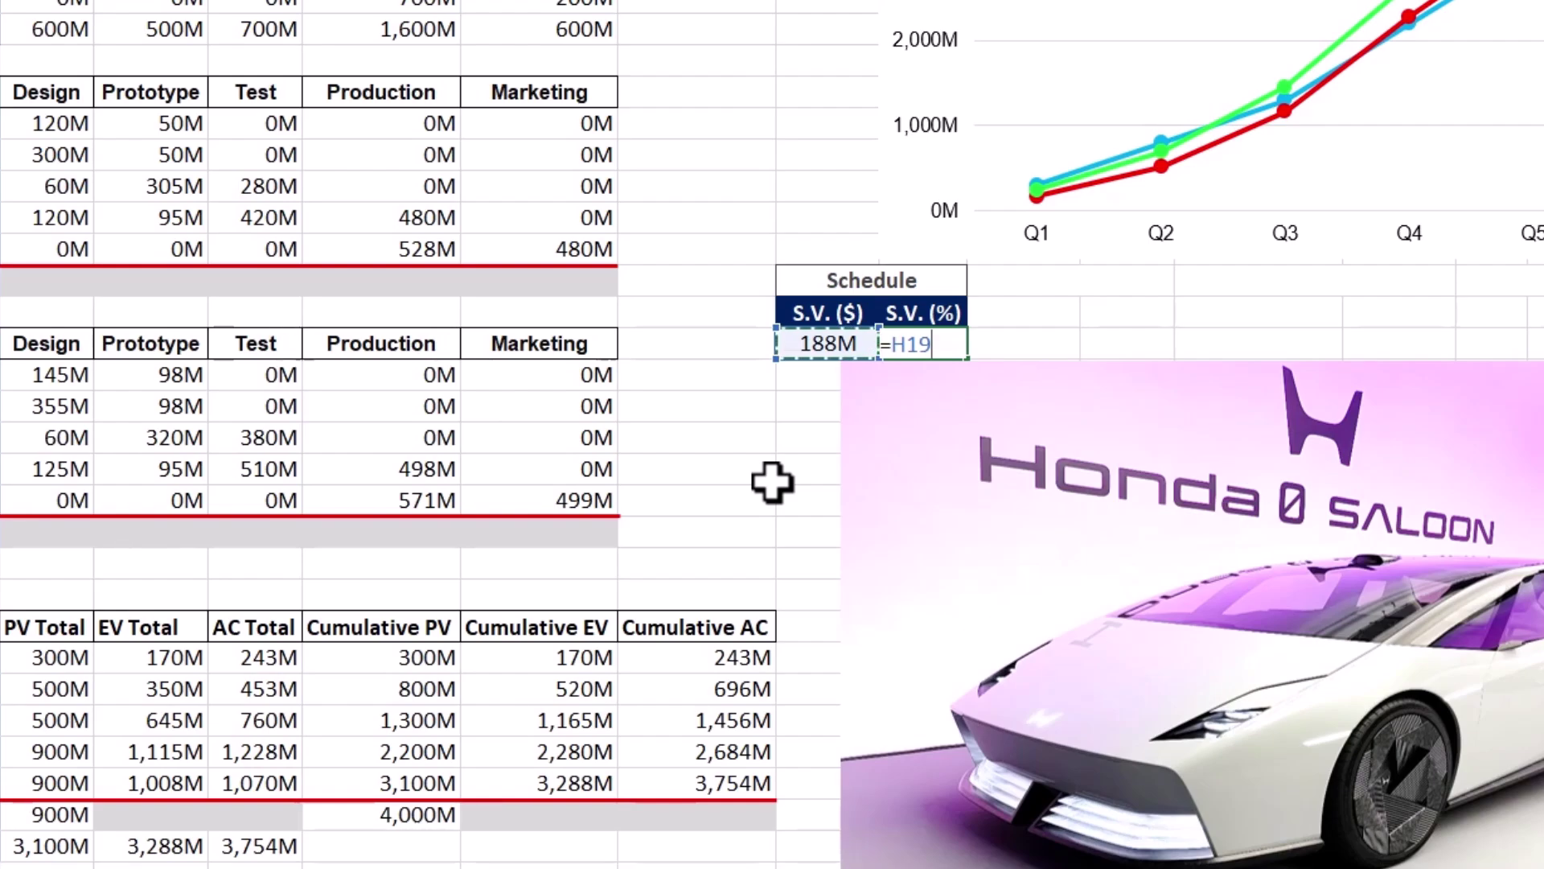
text(/)
click(45, 843)
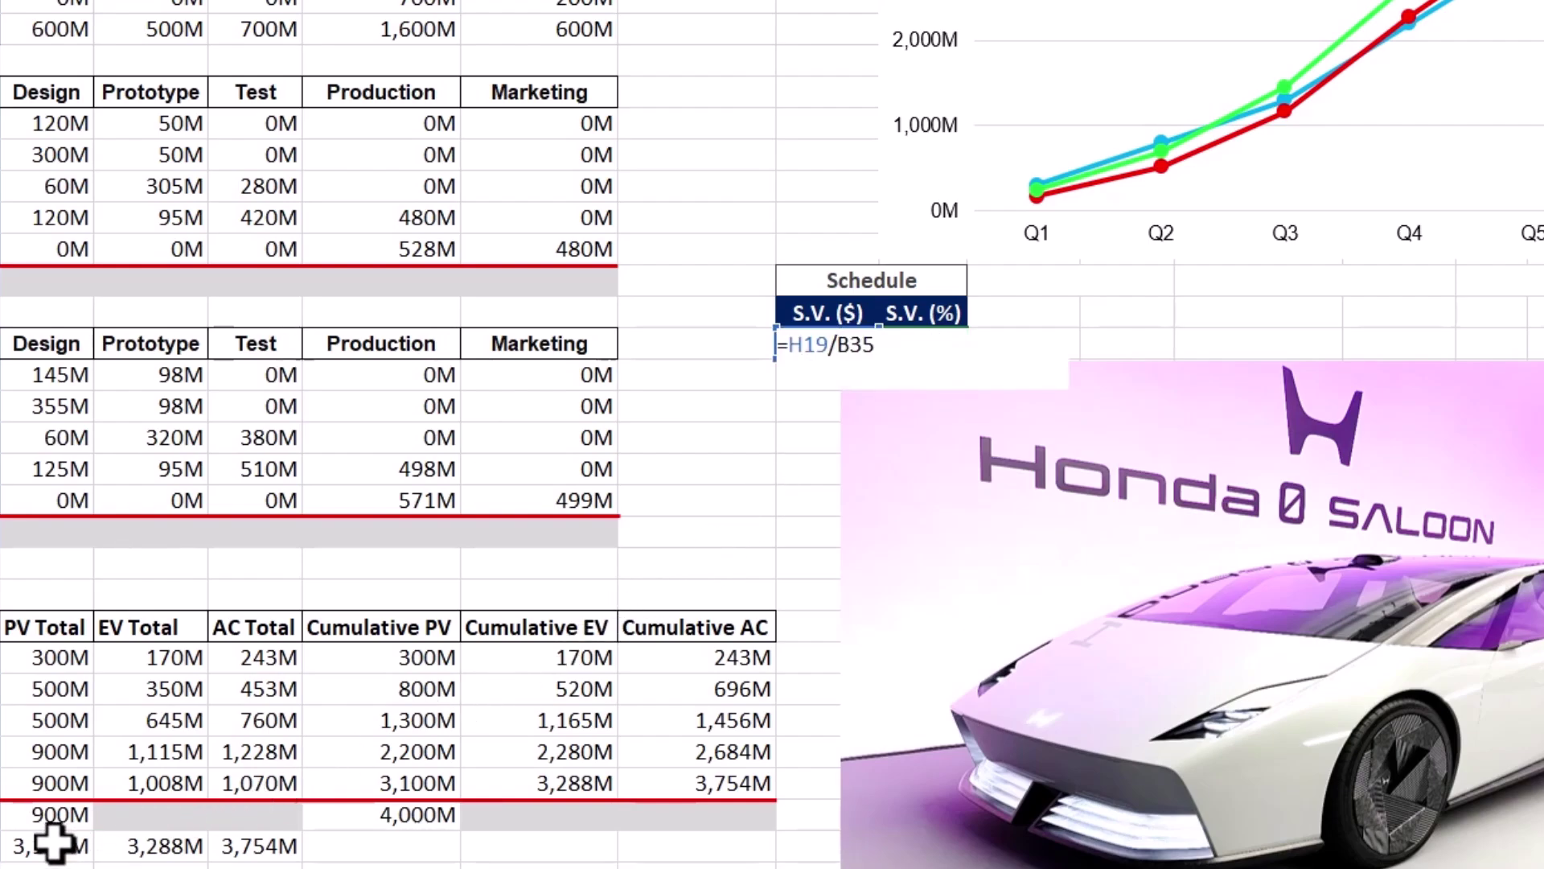
key(Return)
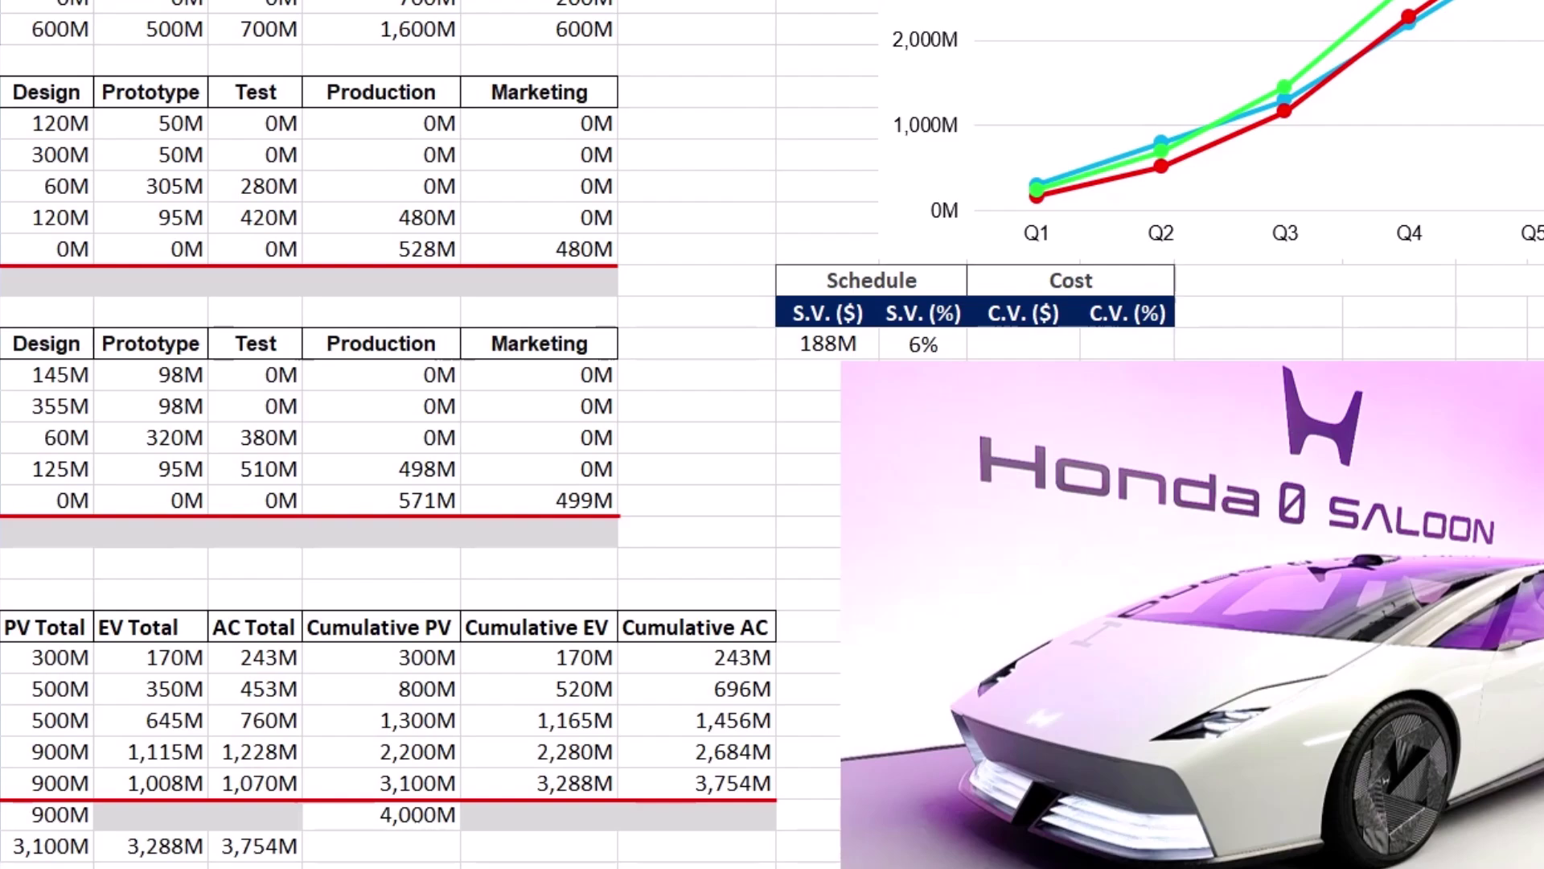
Step: Enter cost variance =C35-D35 under C.V. ($), giving -466M
click(1023, 344)
text(=)
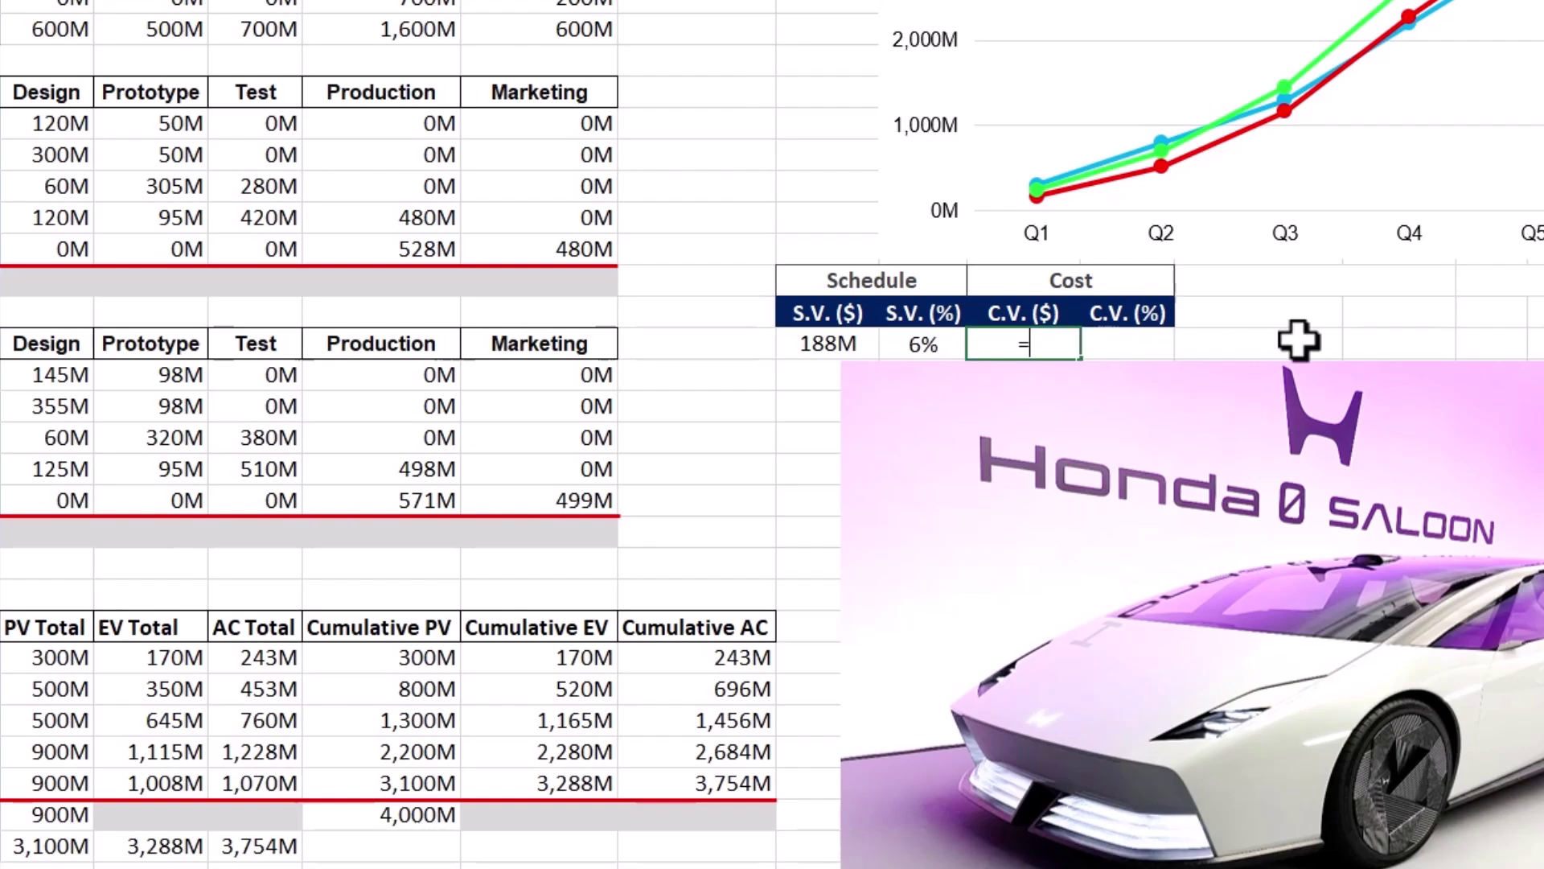
click(159, 843)
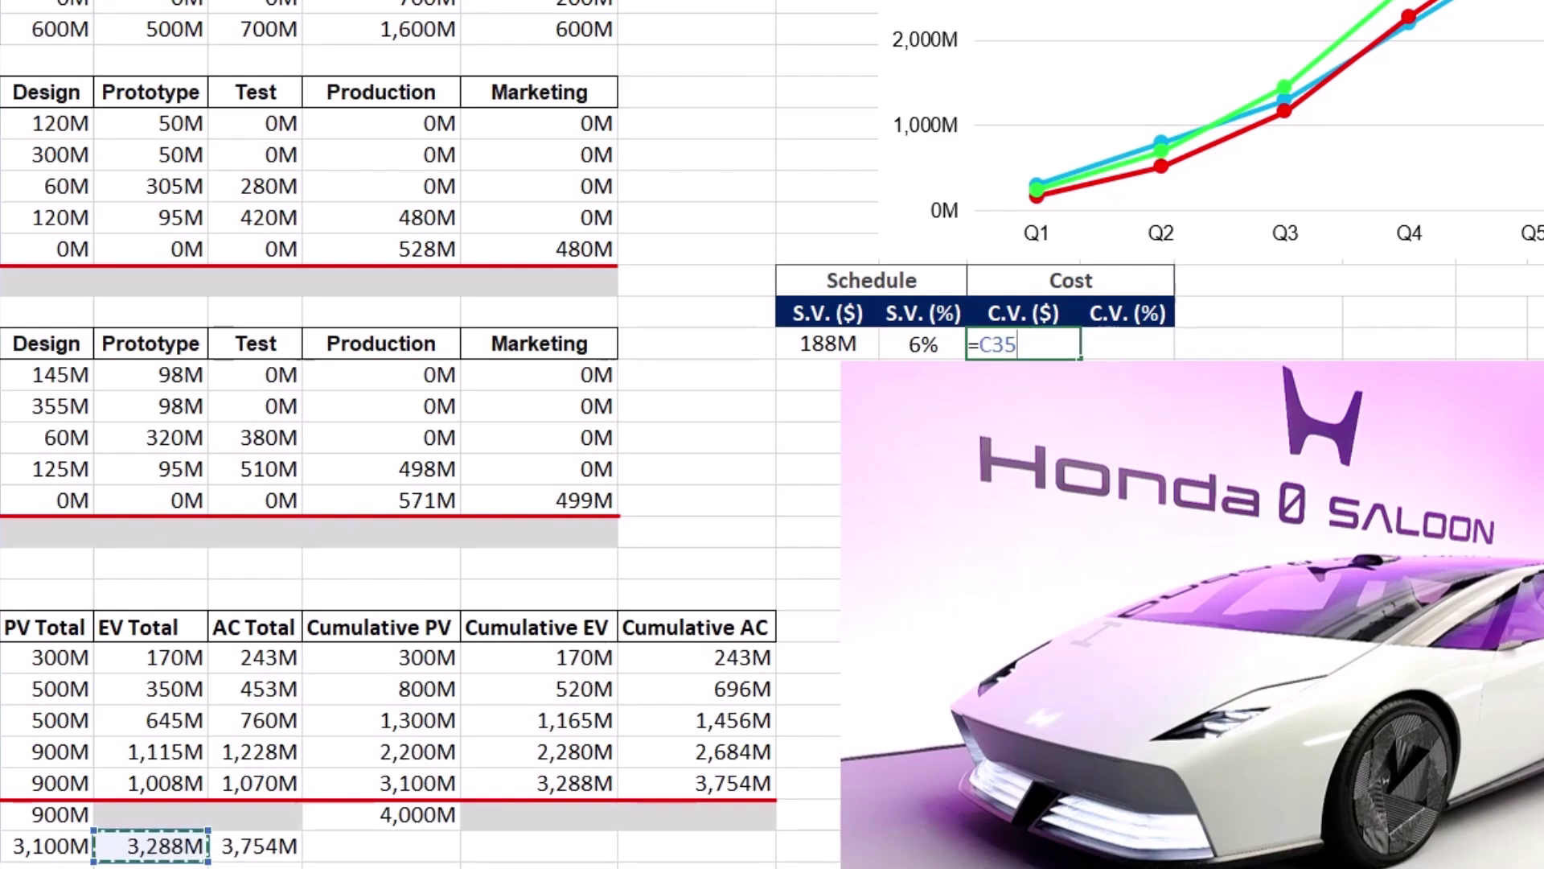
text(-)
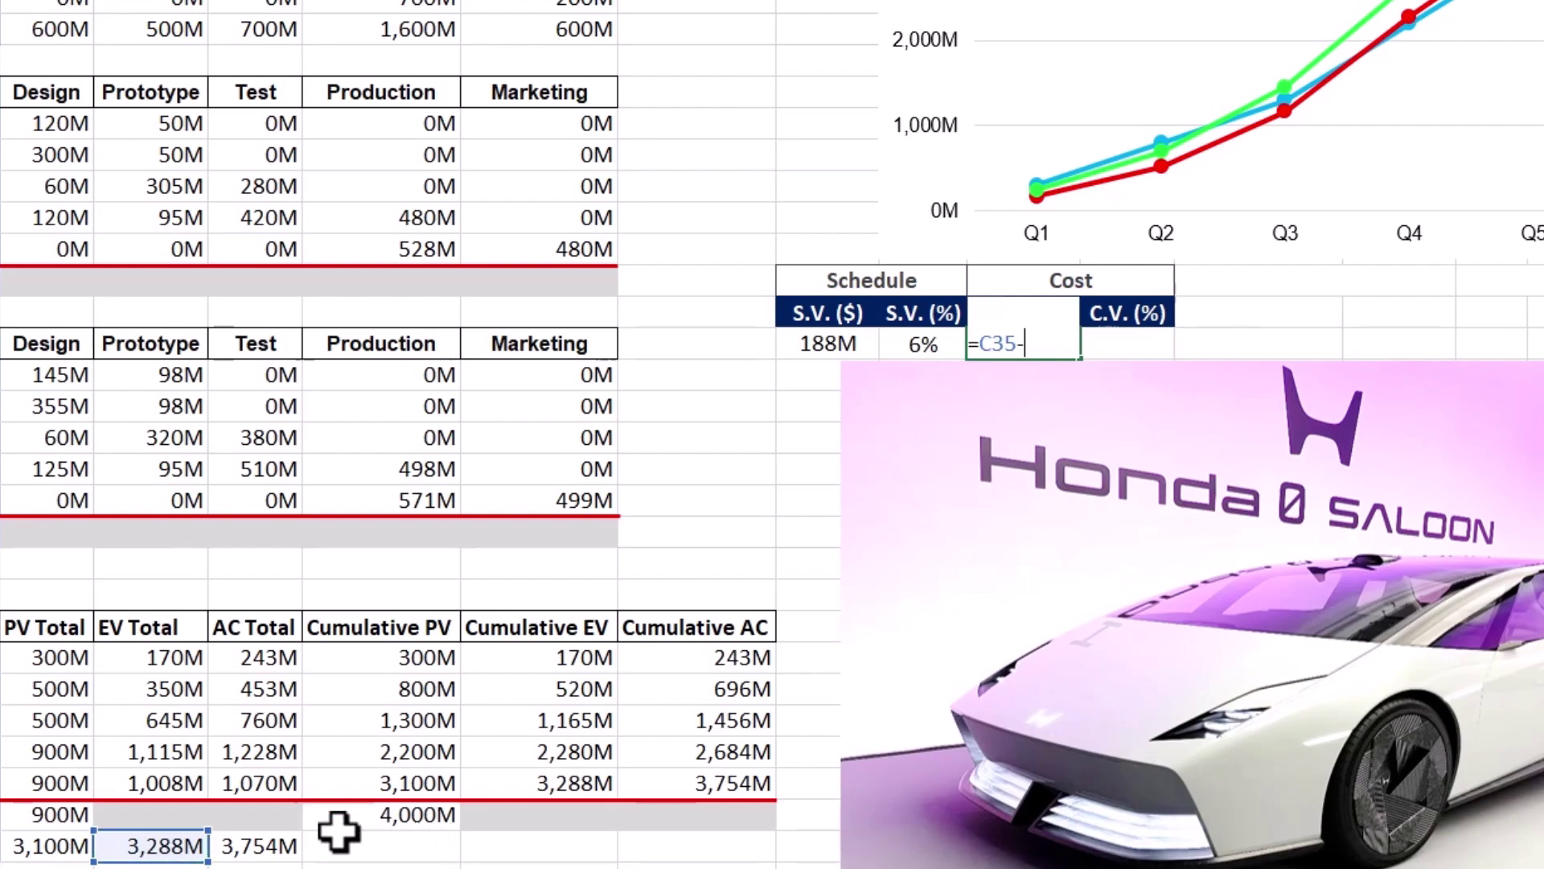
click(265, 845)
key(Tab)
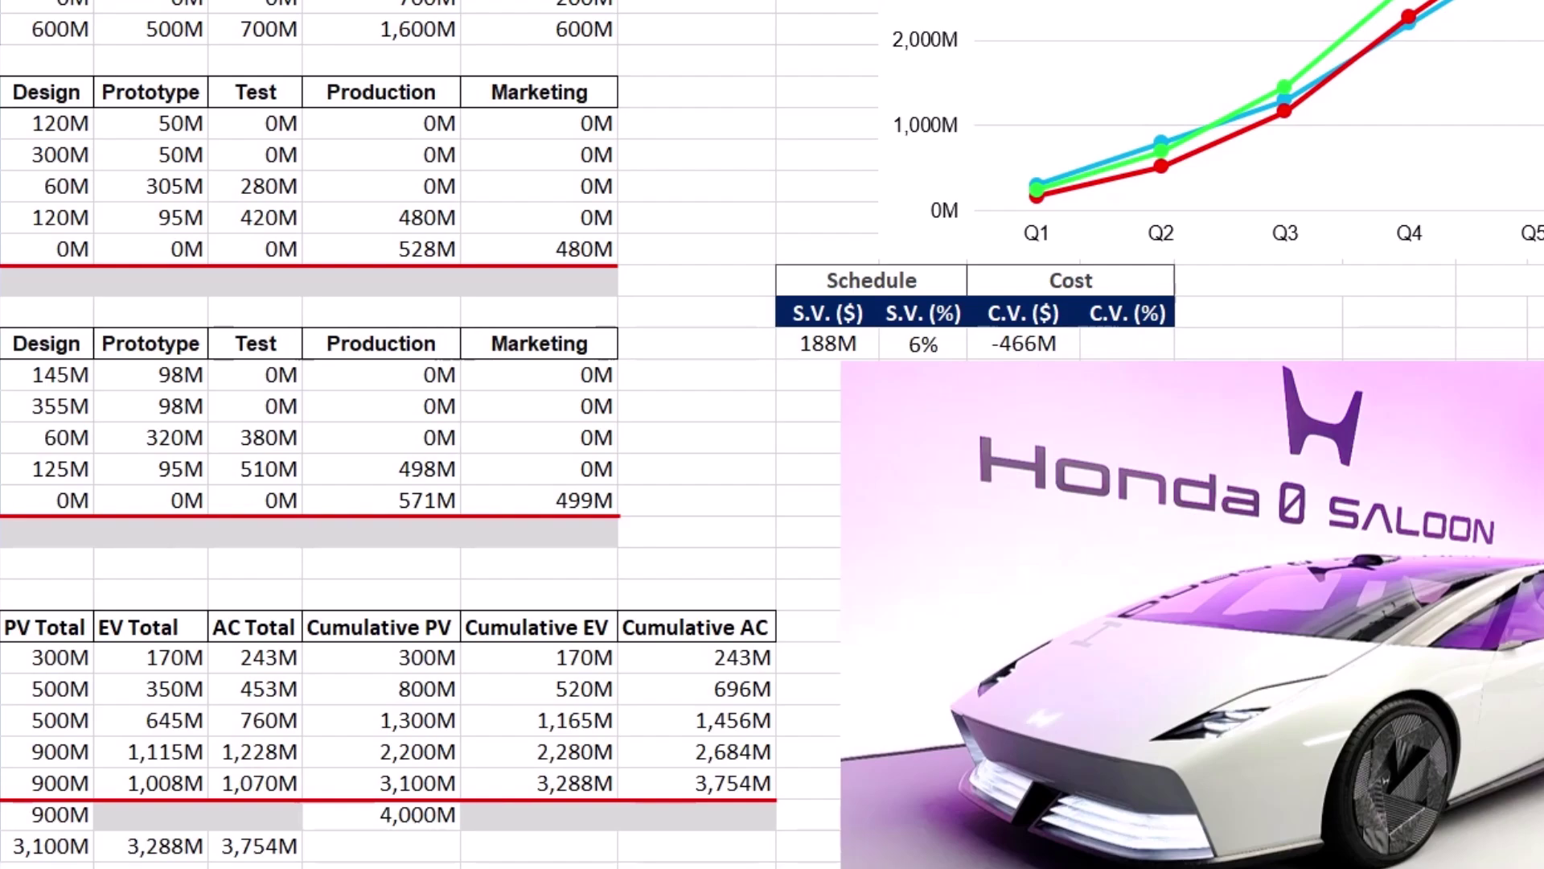
Step: Enter =J19/$B$35 under C.V. (%), giving -15%
text(=)
click(1034, 342)
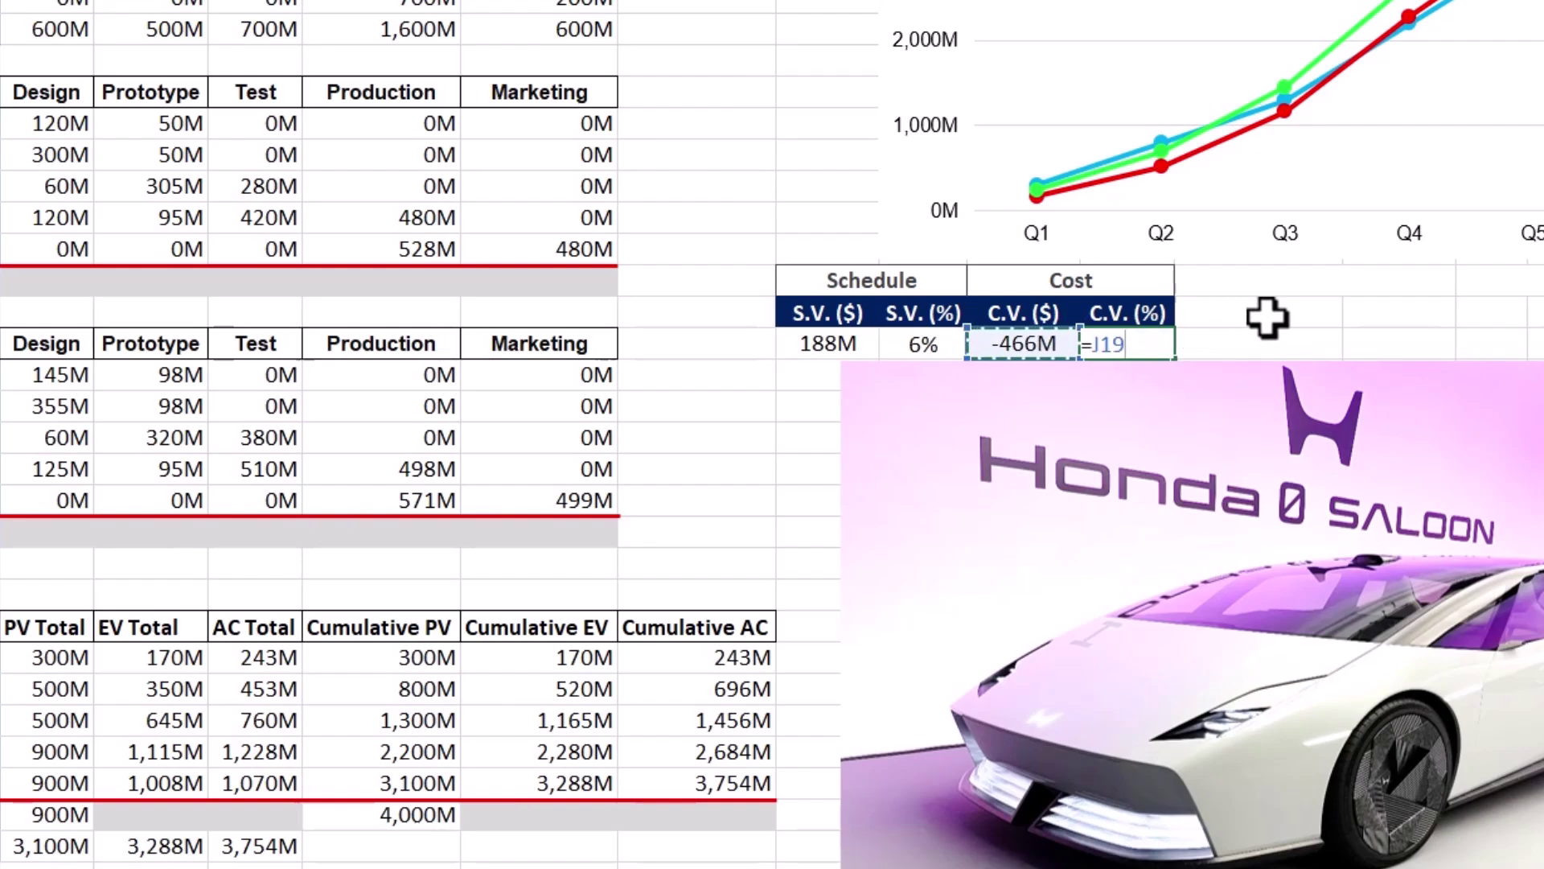
text(/)
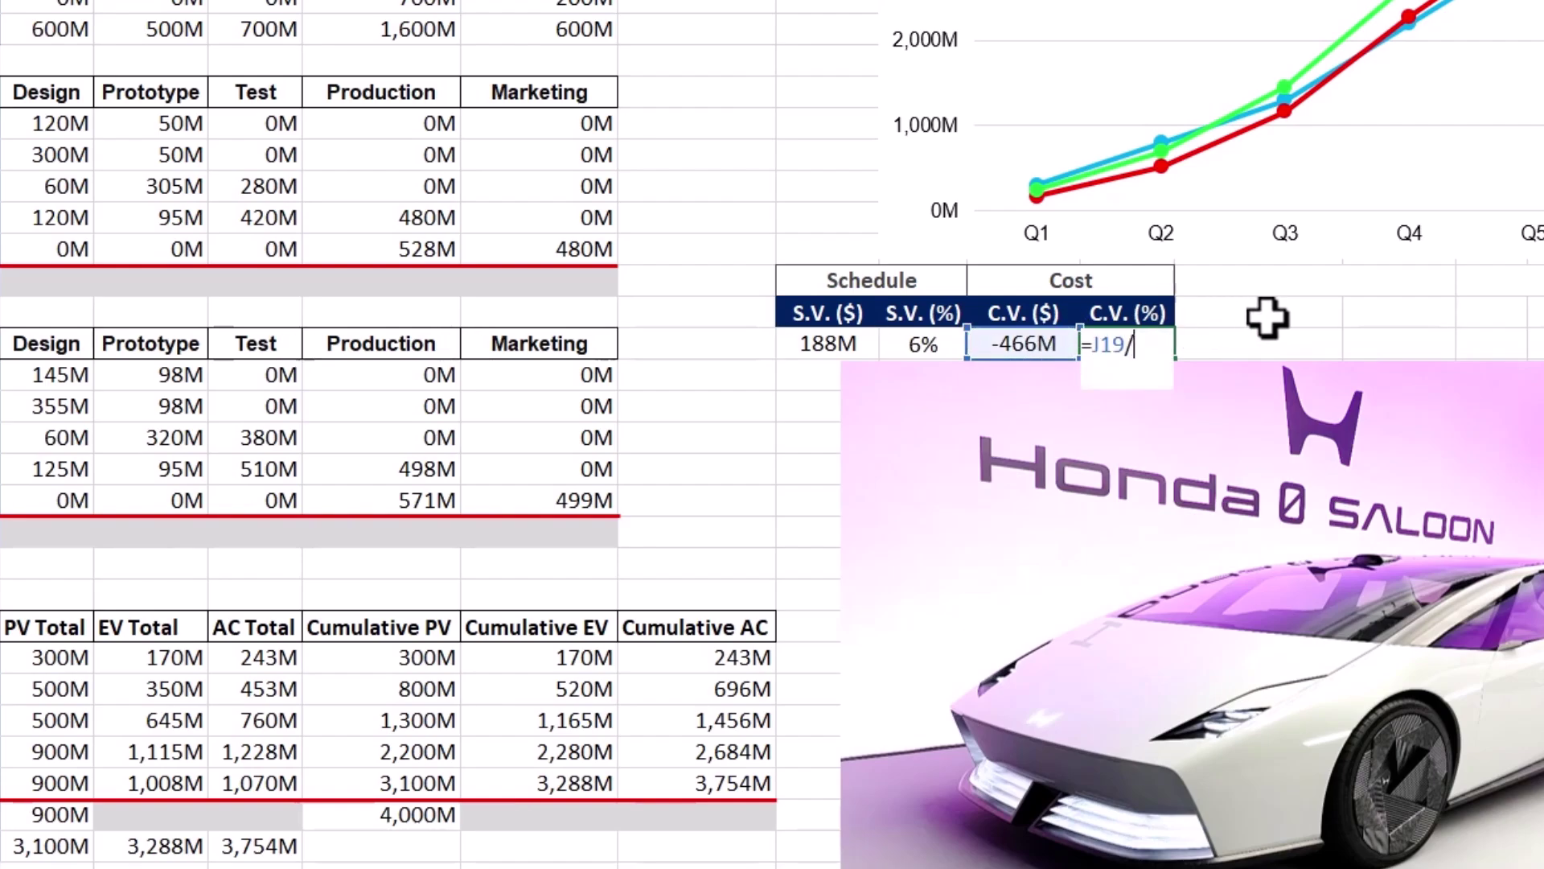
click(48, 844)
key(F4)
key(Tab)
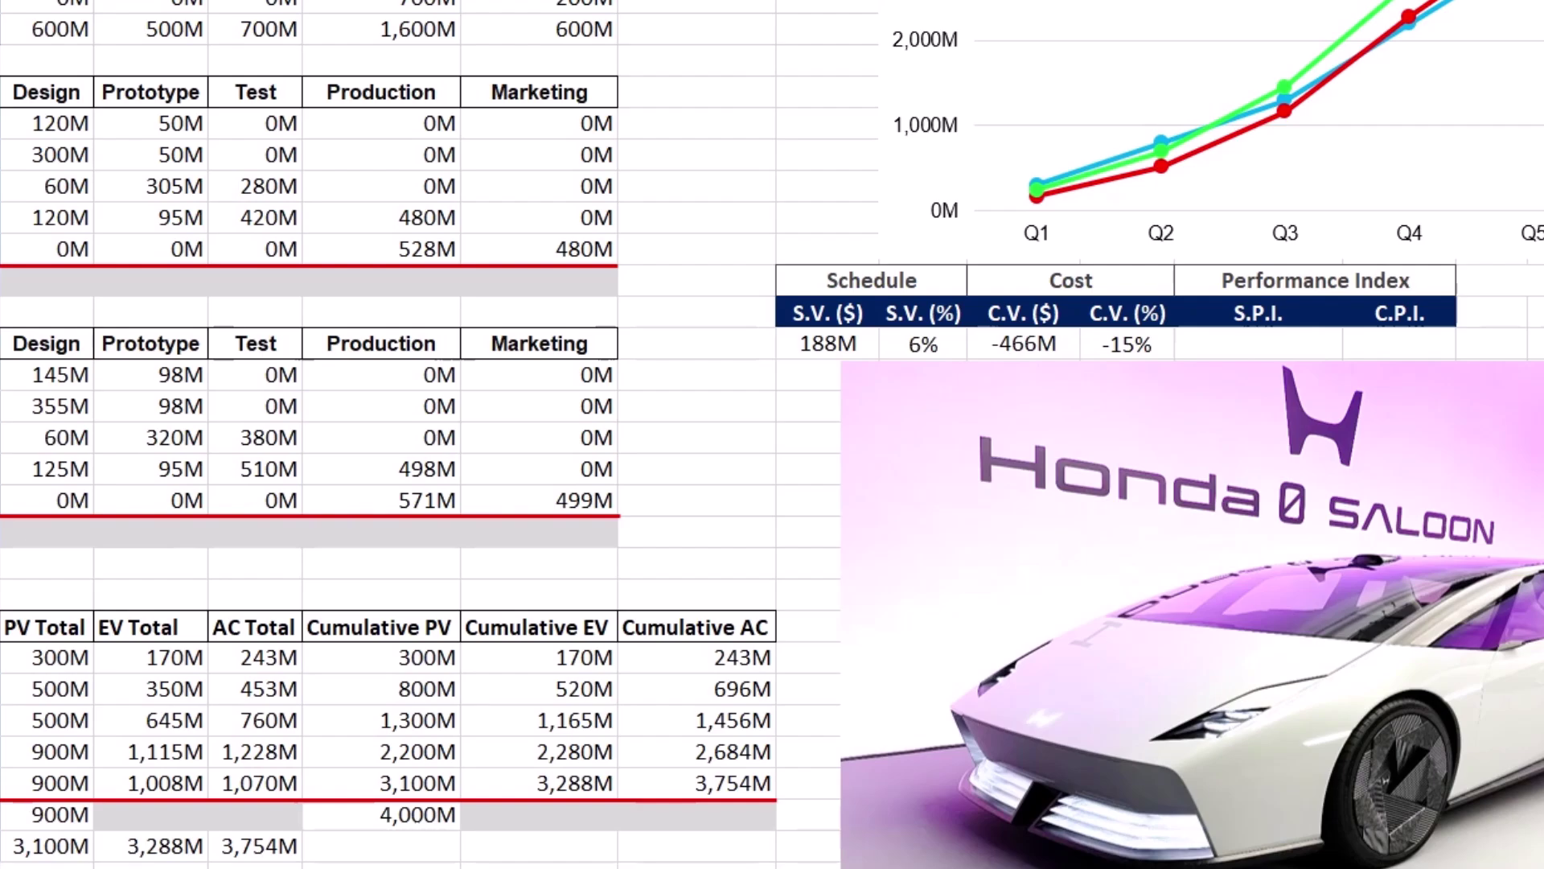
Step: Enter S.P.I. as =C35/B35, EV total over PV total, giving 1.06
click(1326, 347)
text(=)
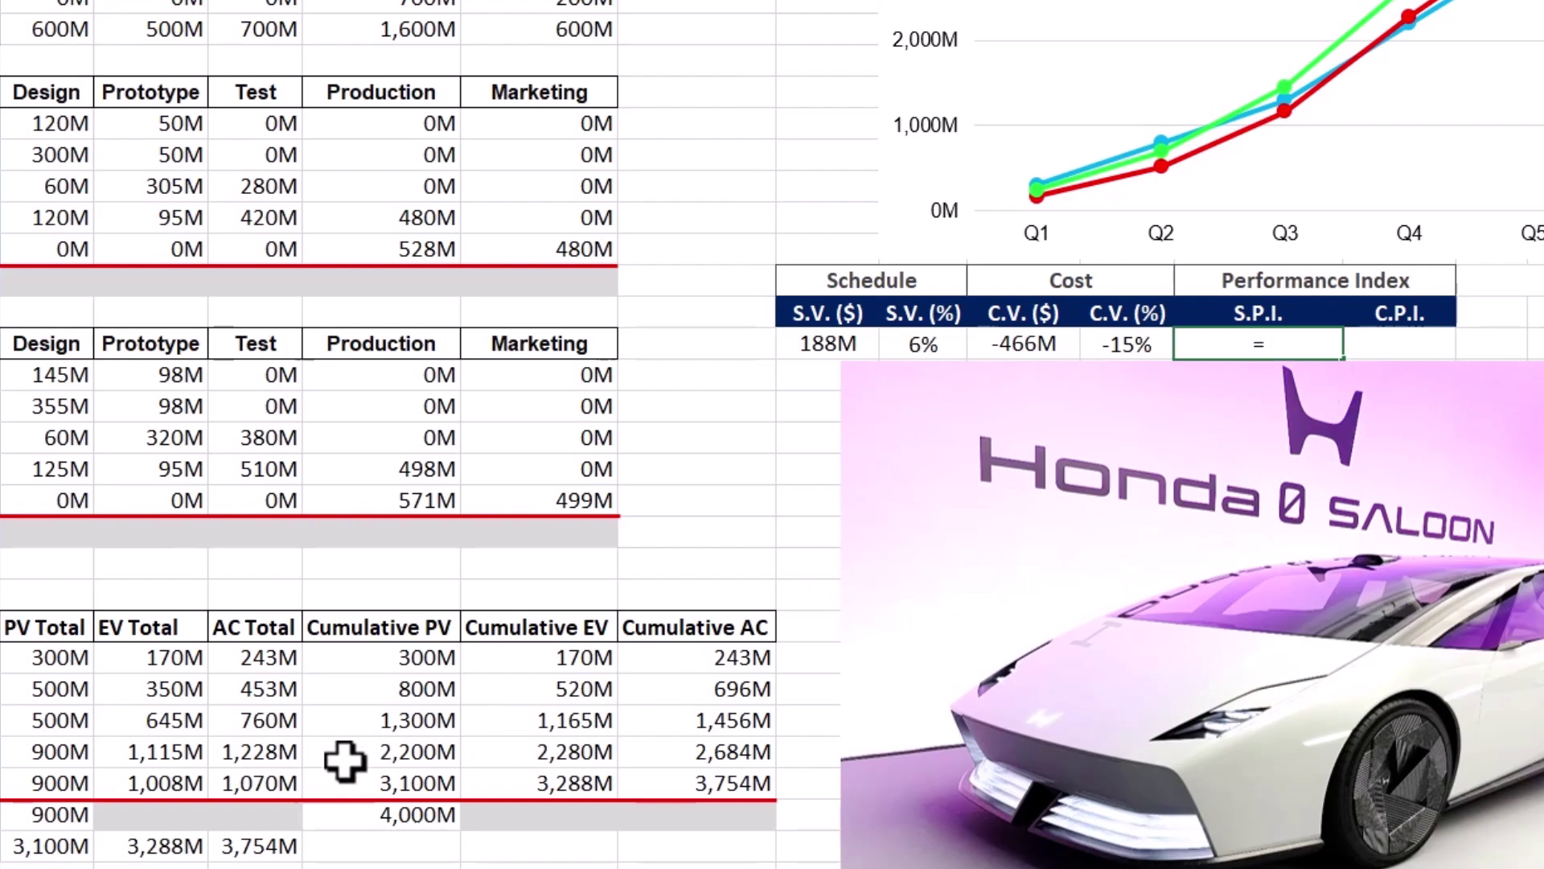
click(153, 845)
text(/)
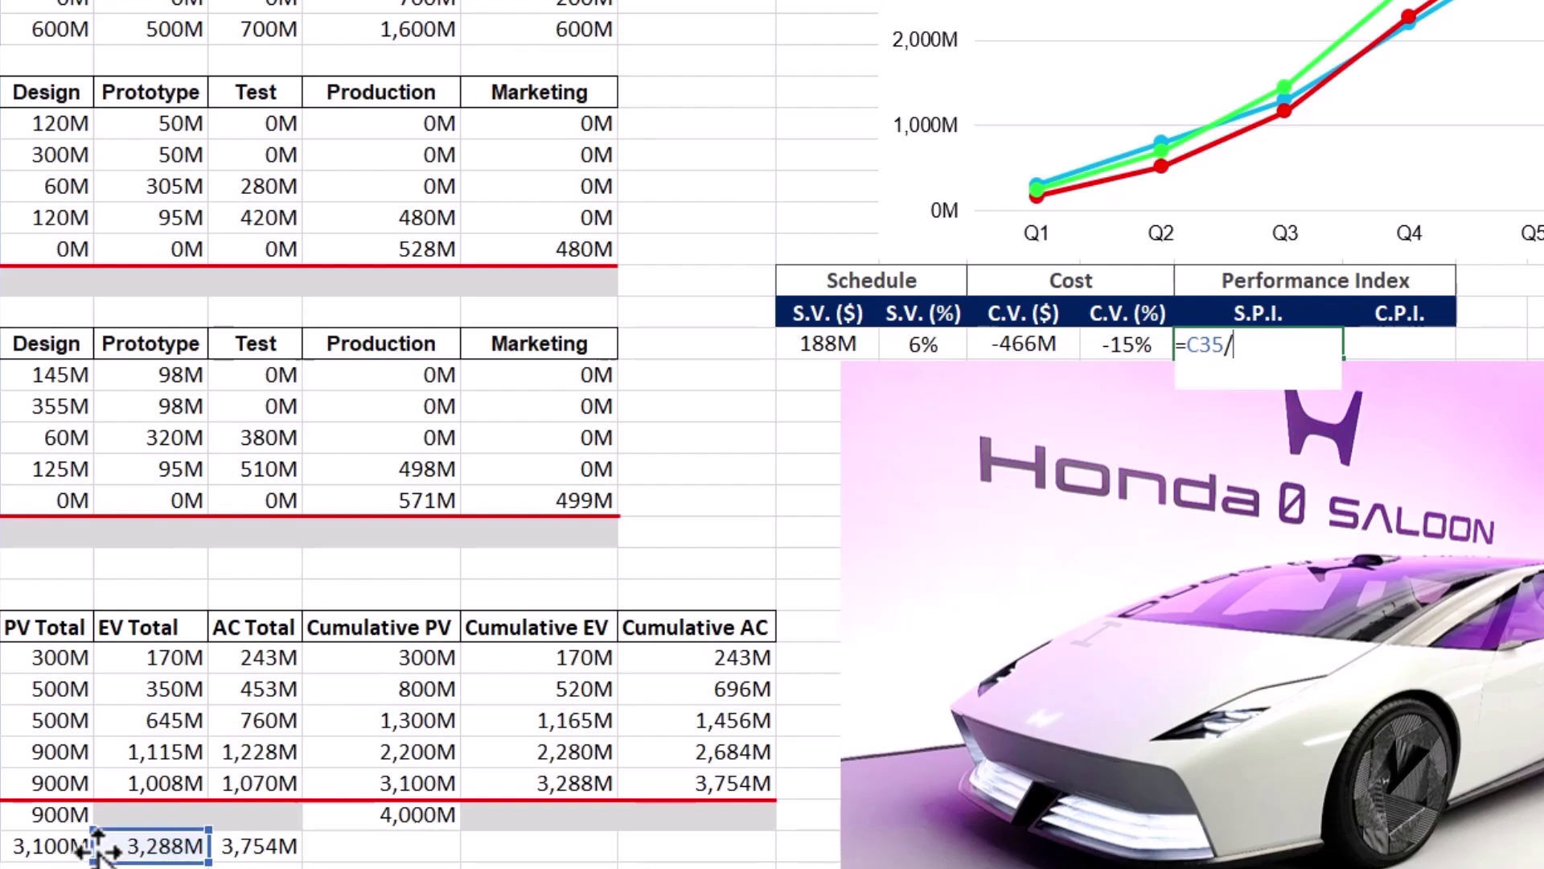
click(47, 845)
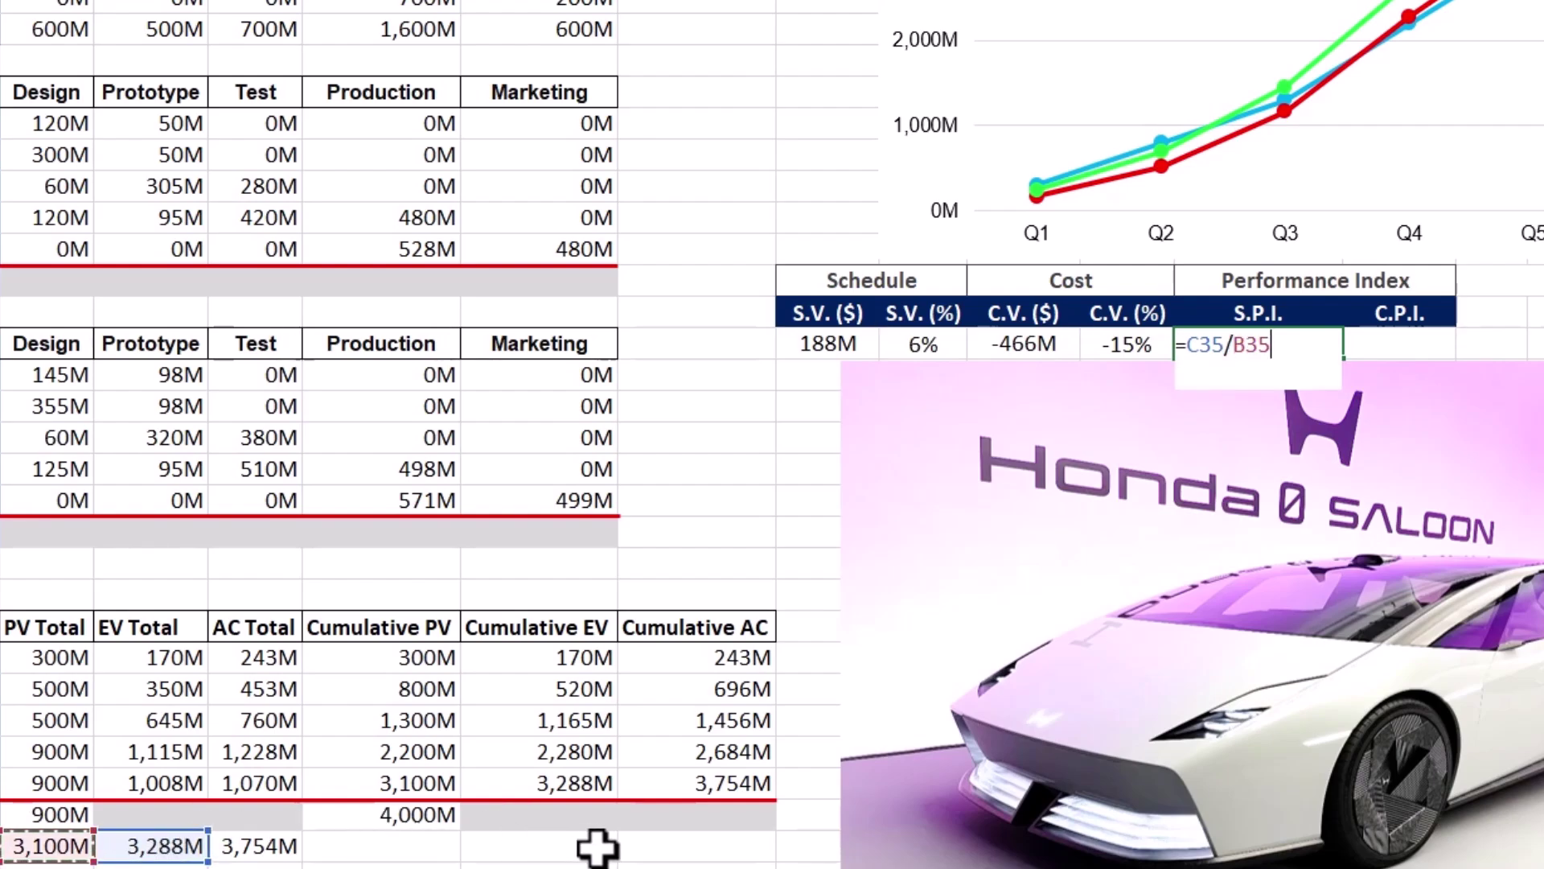
key(Tab)
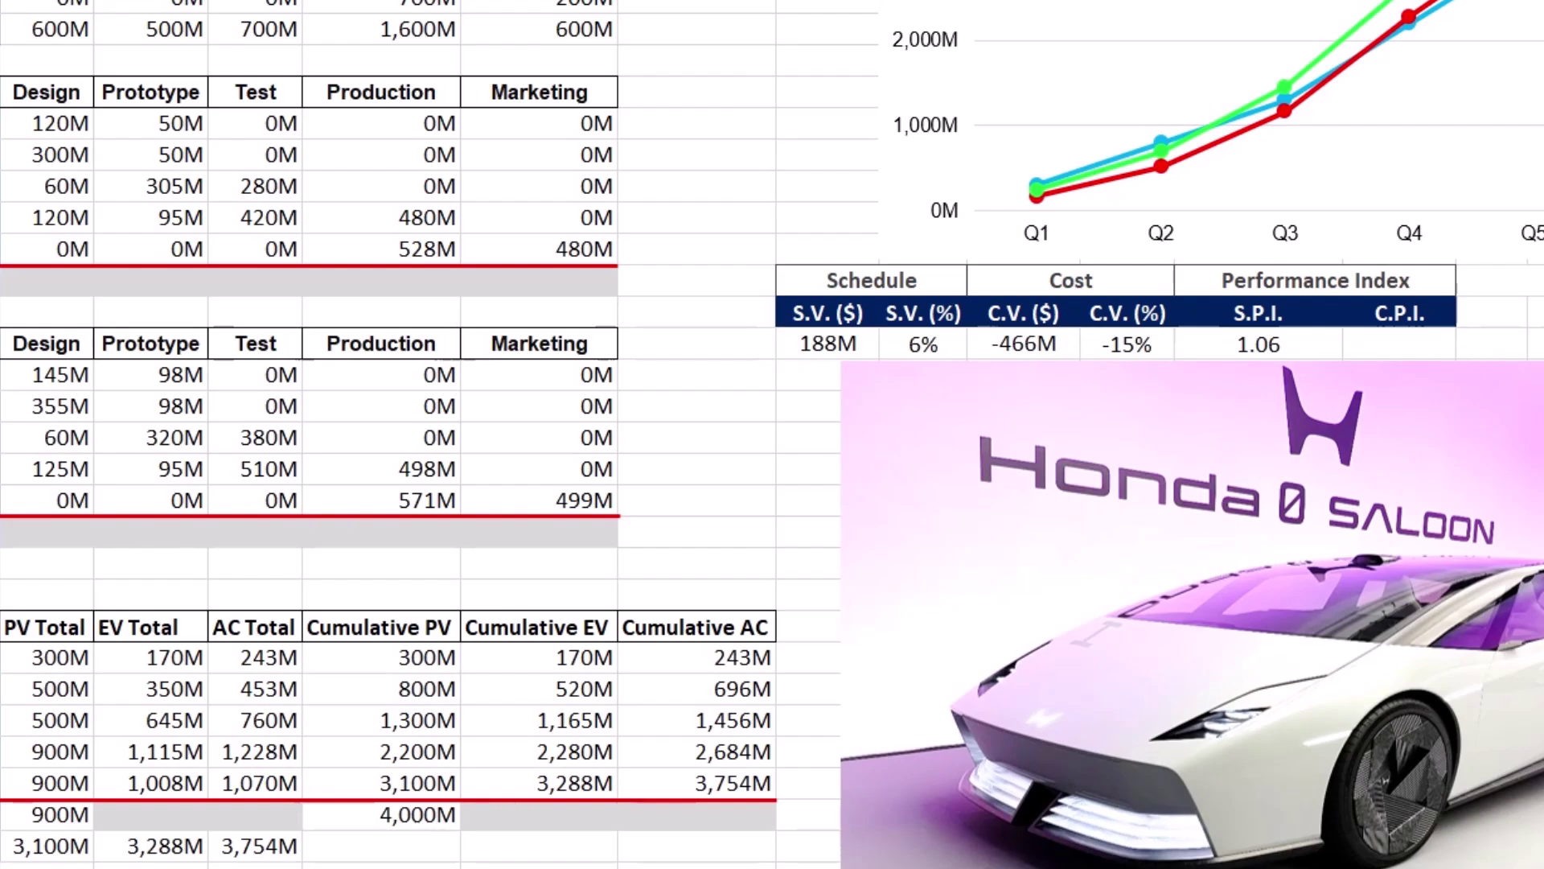
Step: Enter C.P.I. as =C35/D35, EV total over AC total, giving 0.88
text(=)
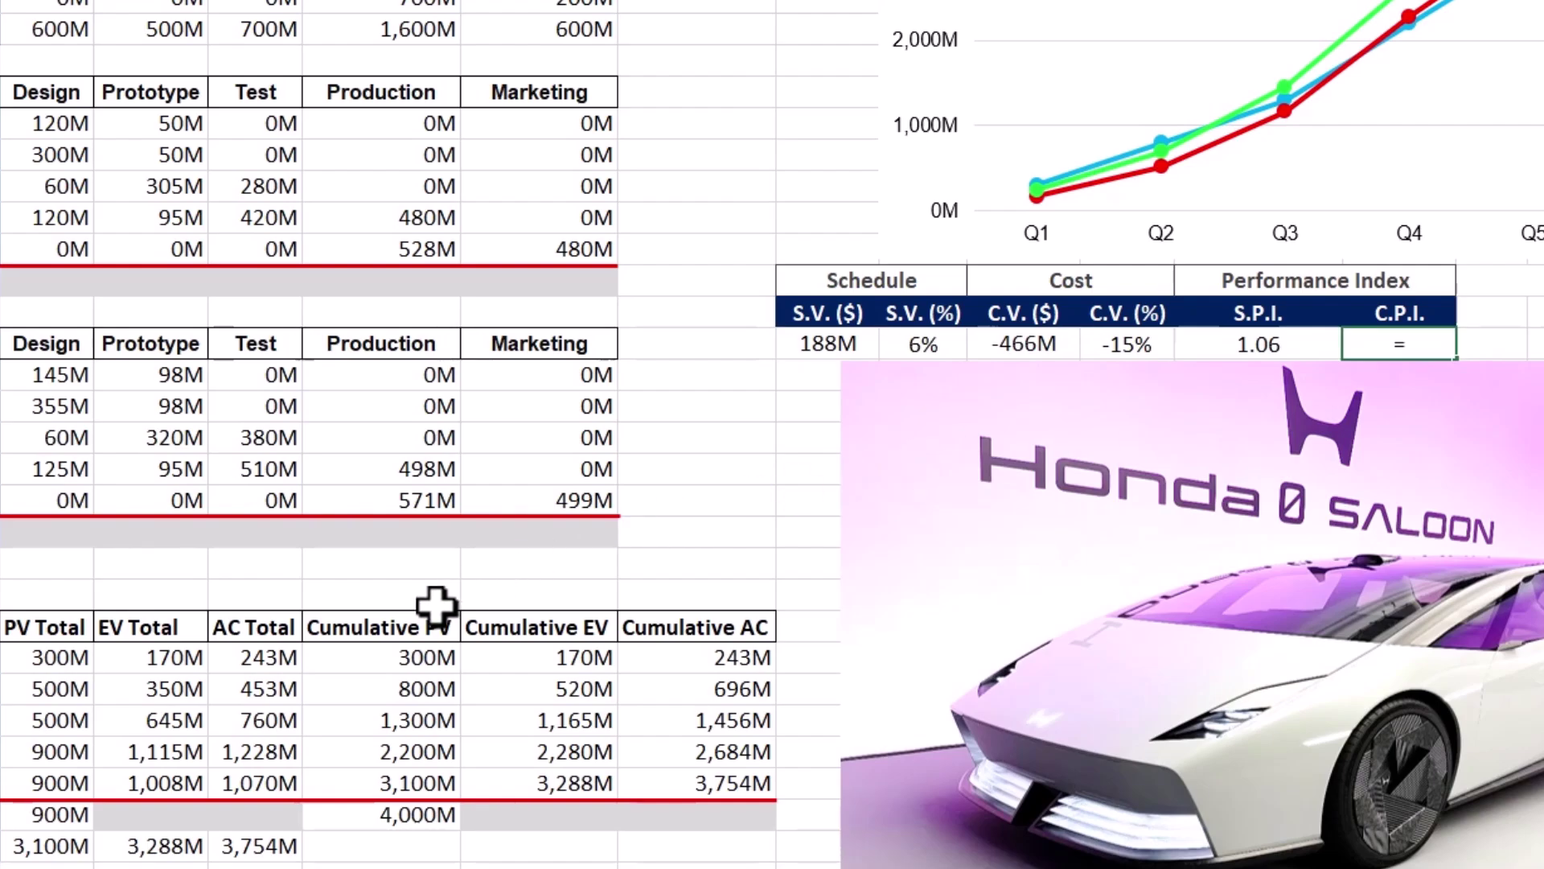
click(154, 843)
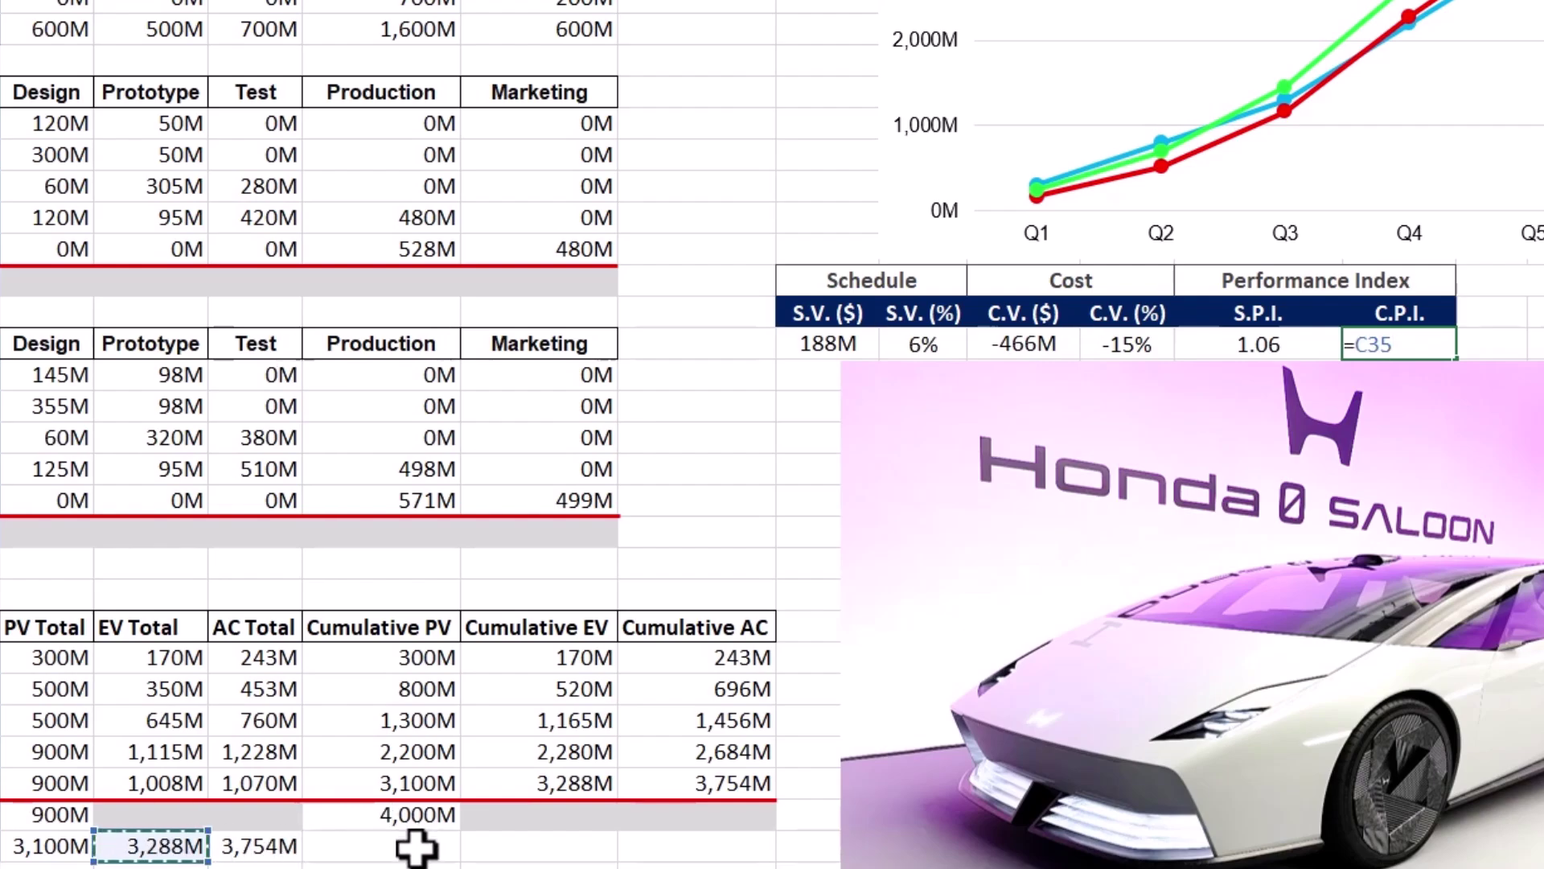
text(/)
click(292, 846)
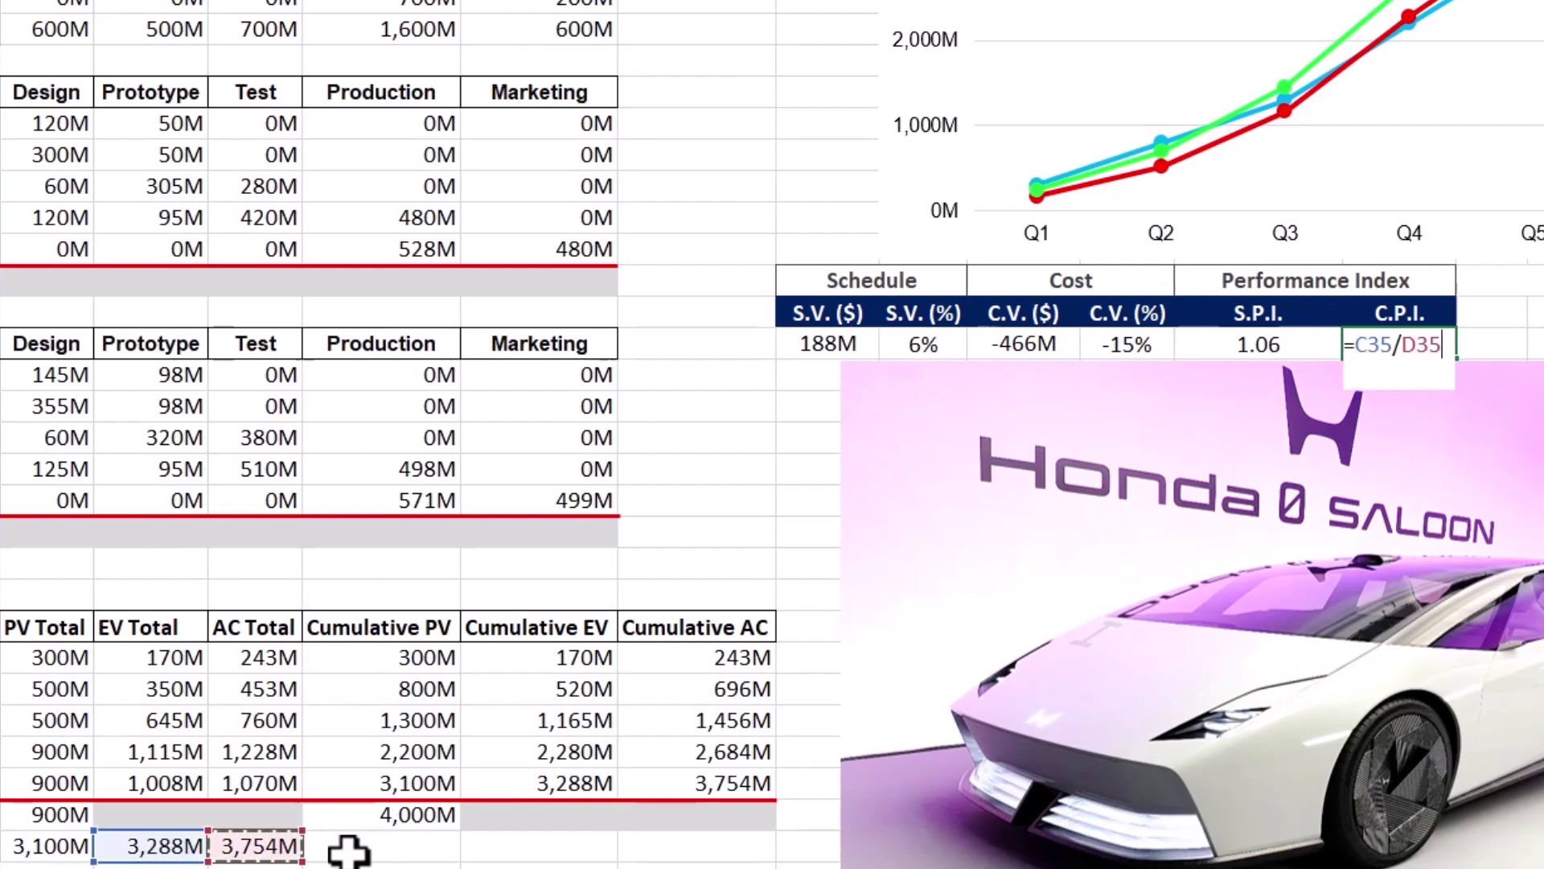
key(Tab)
key(Return)
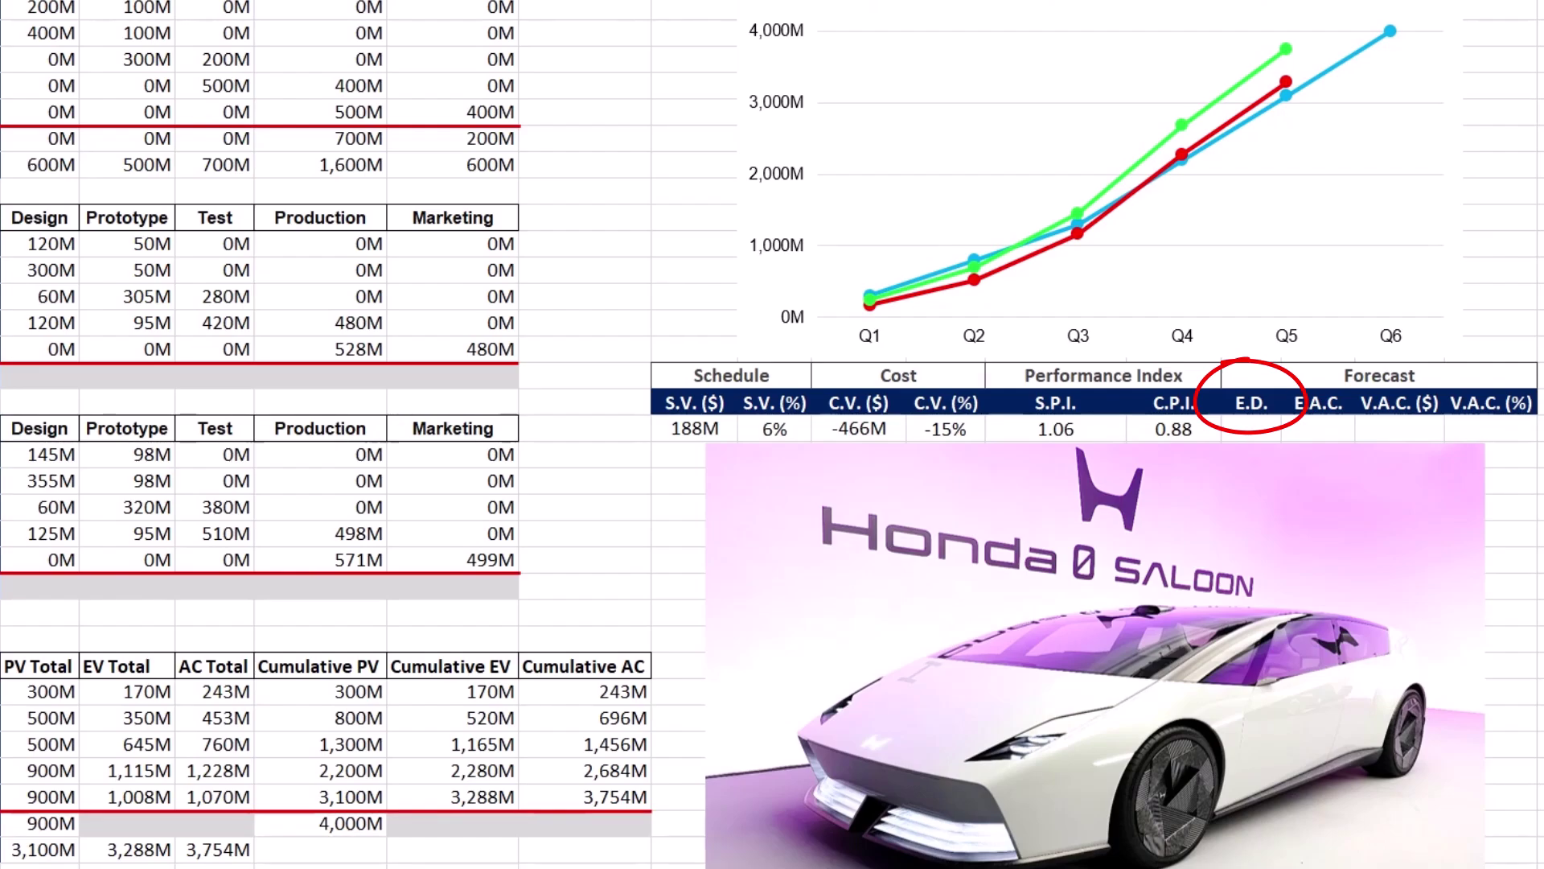
Step: Enter estimated duration =6/L19 in E.D., giving 5.7
click(1252, 428)
text(=6)
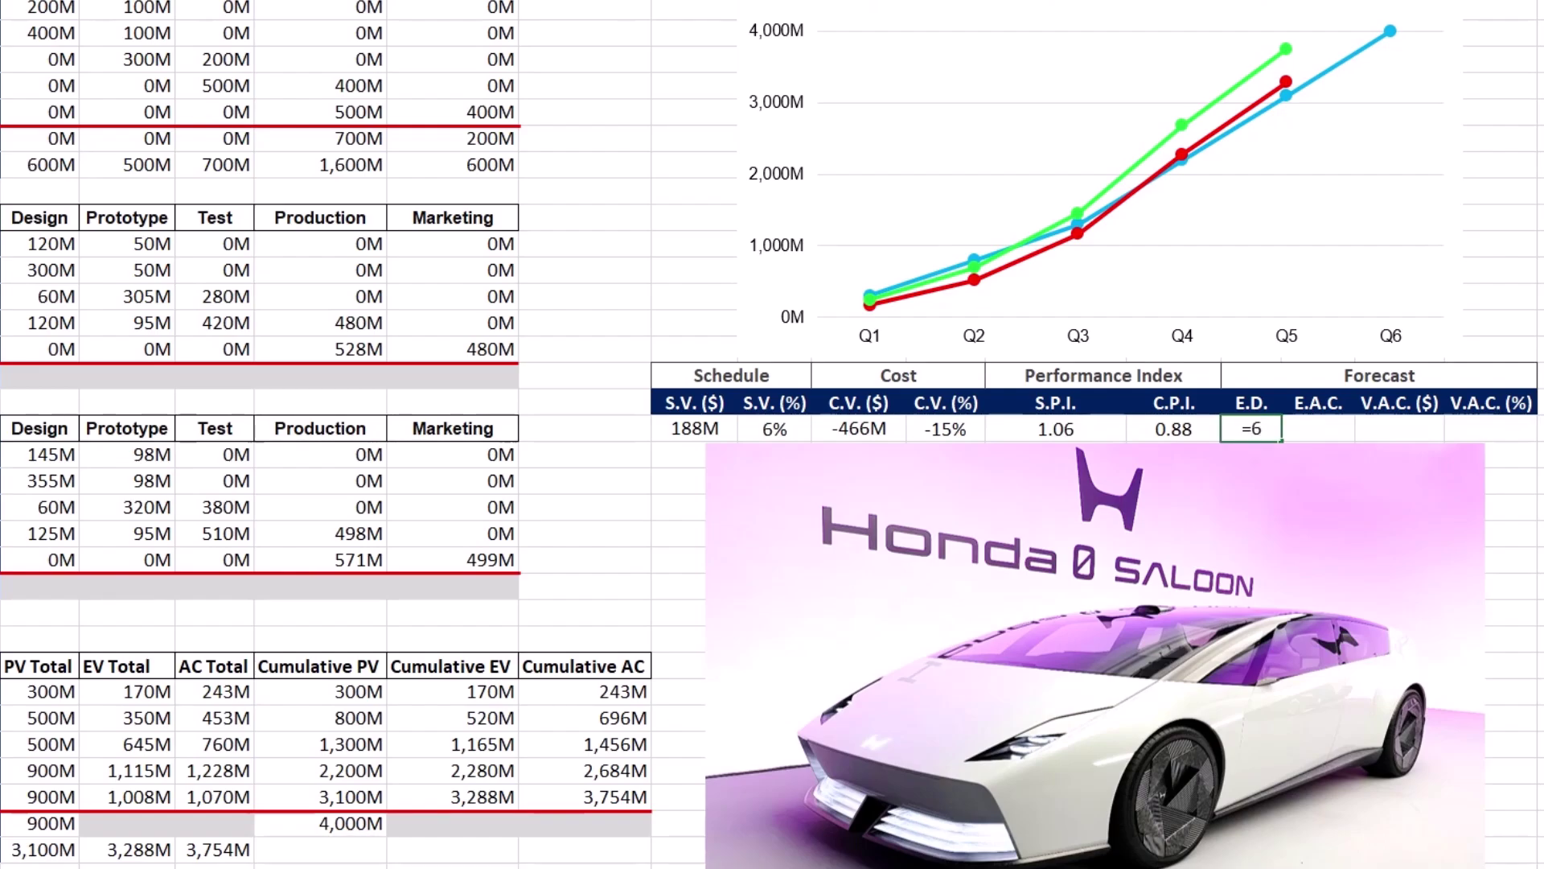
text(/)
click(1082, 424)
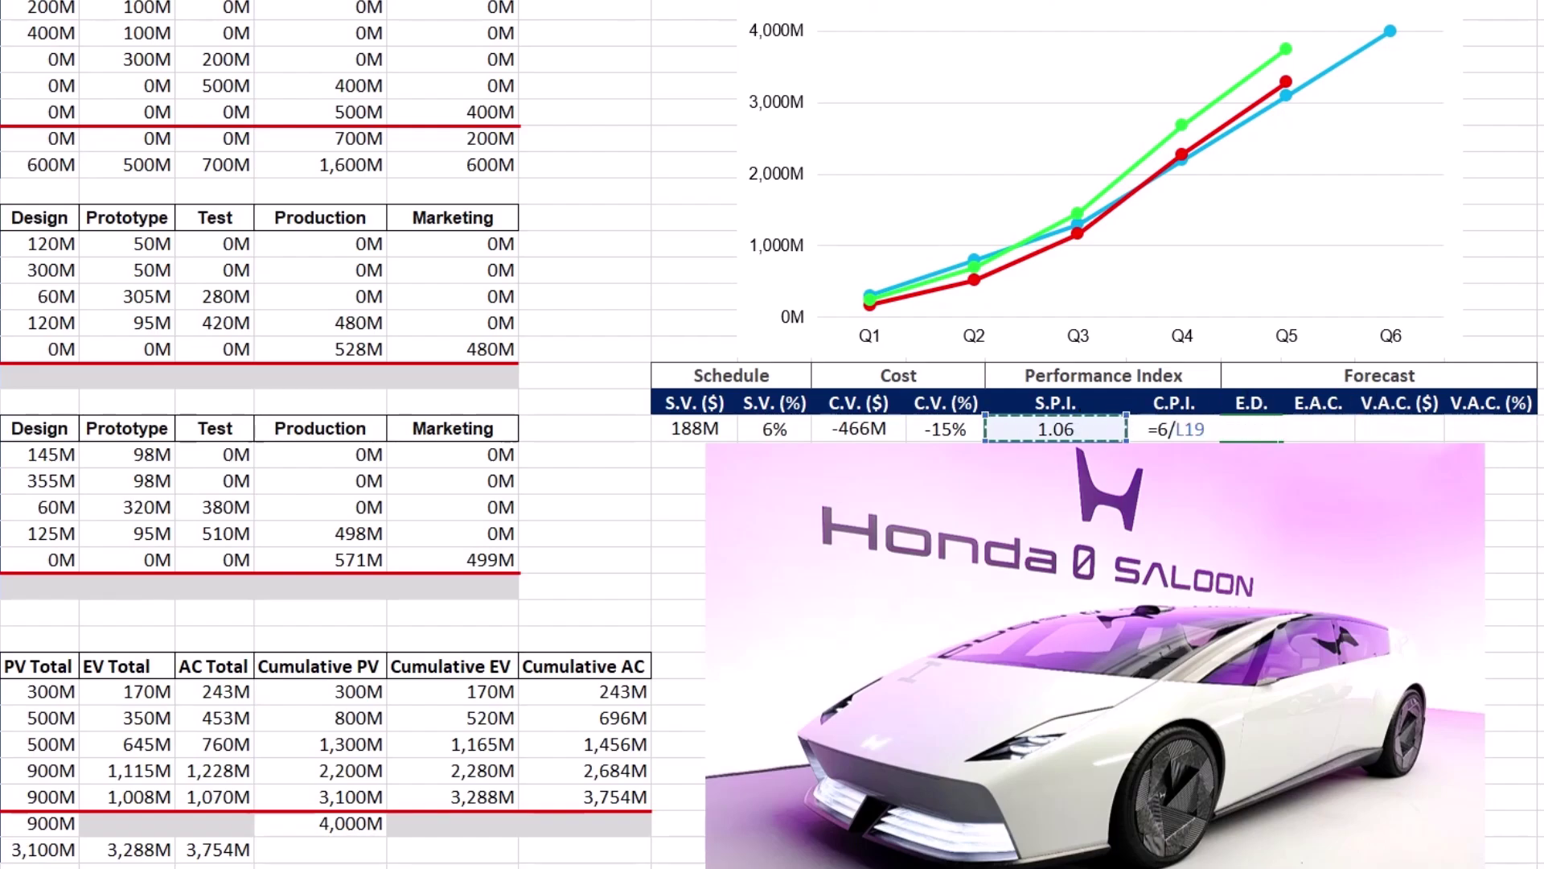
key(Tab)
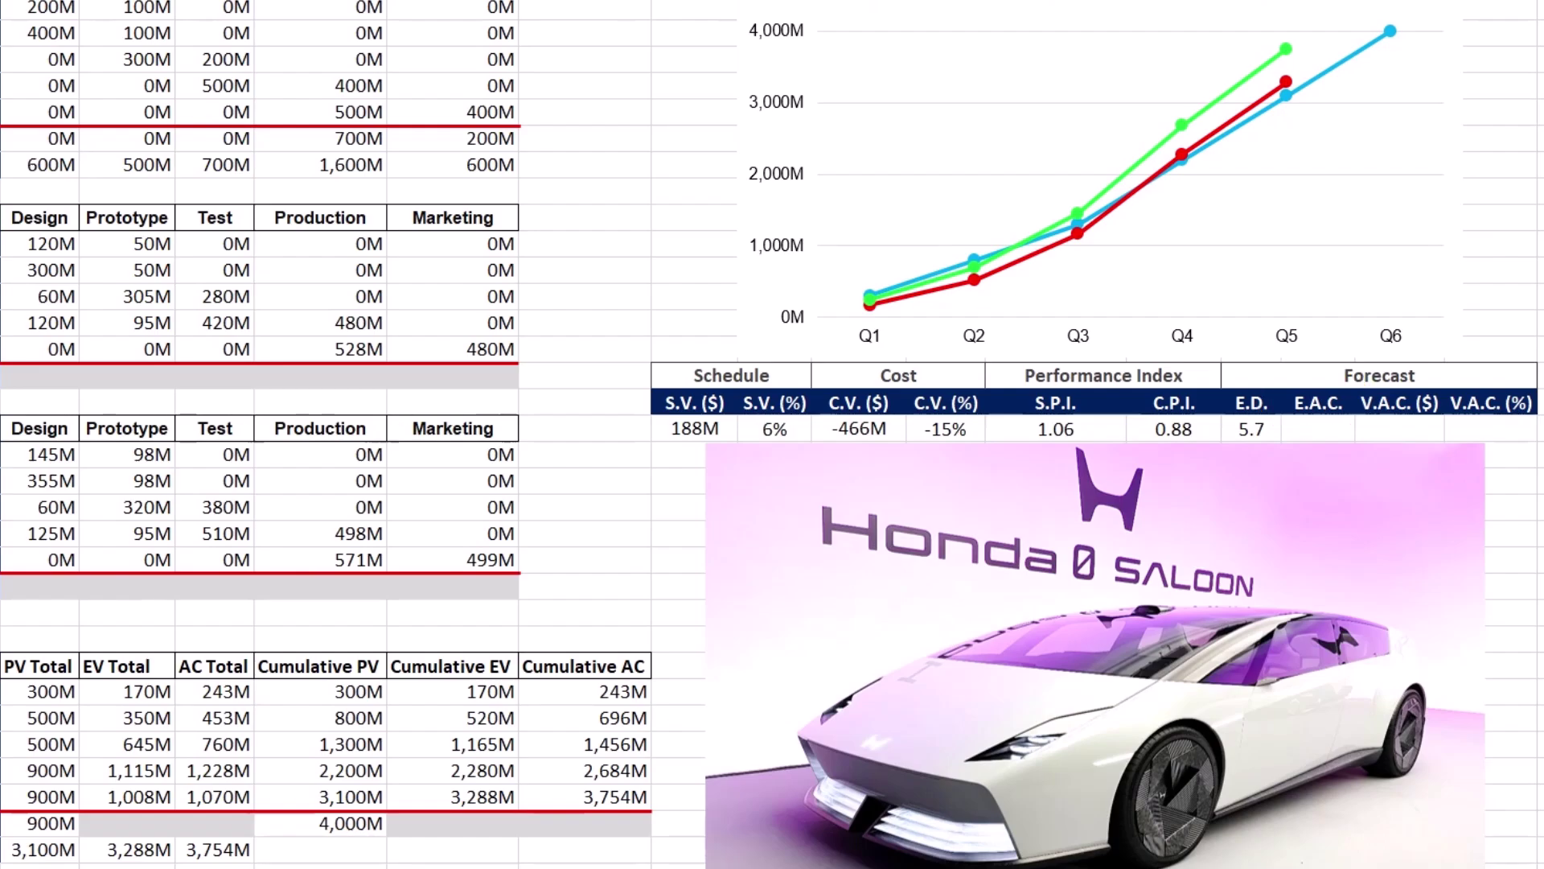
Step: Enter E.A.C. as =SUM(B29:B34)/M19, giving 4,567M
click(1319, 428)
text(=SUM()
drag(41, 691, 40, 823)
text()/)
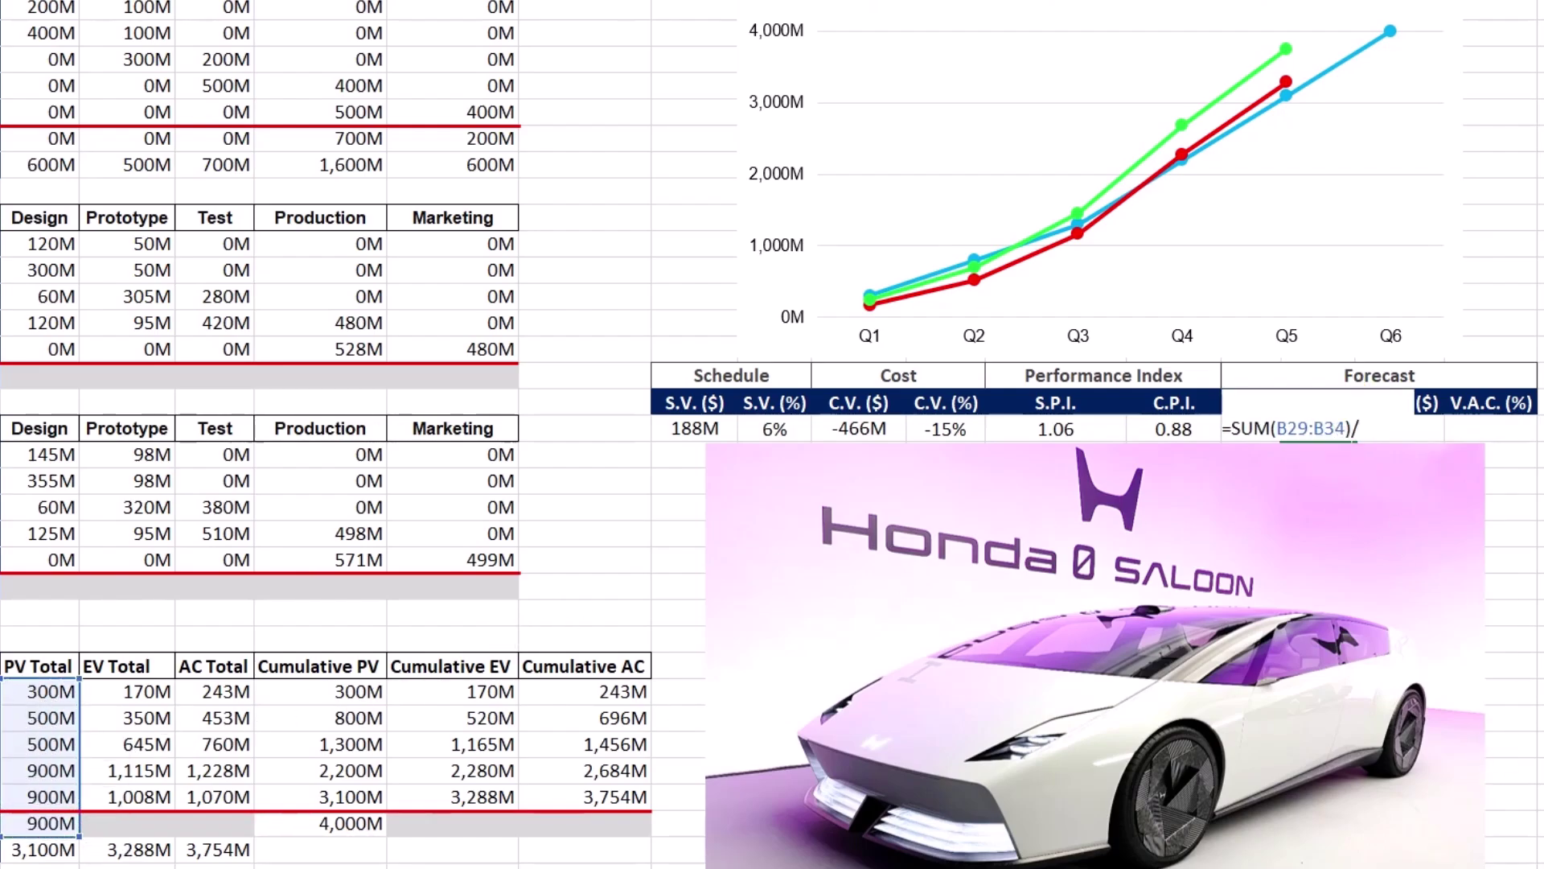
click(1175, 428)
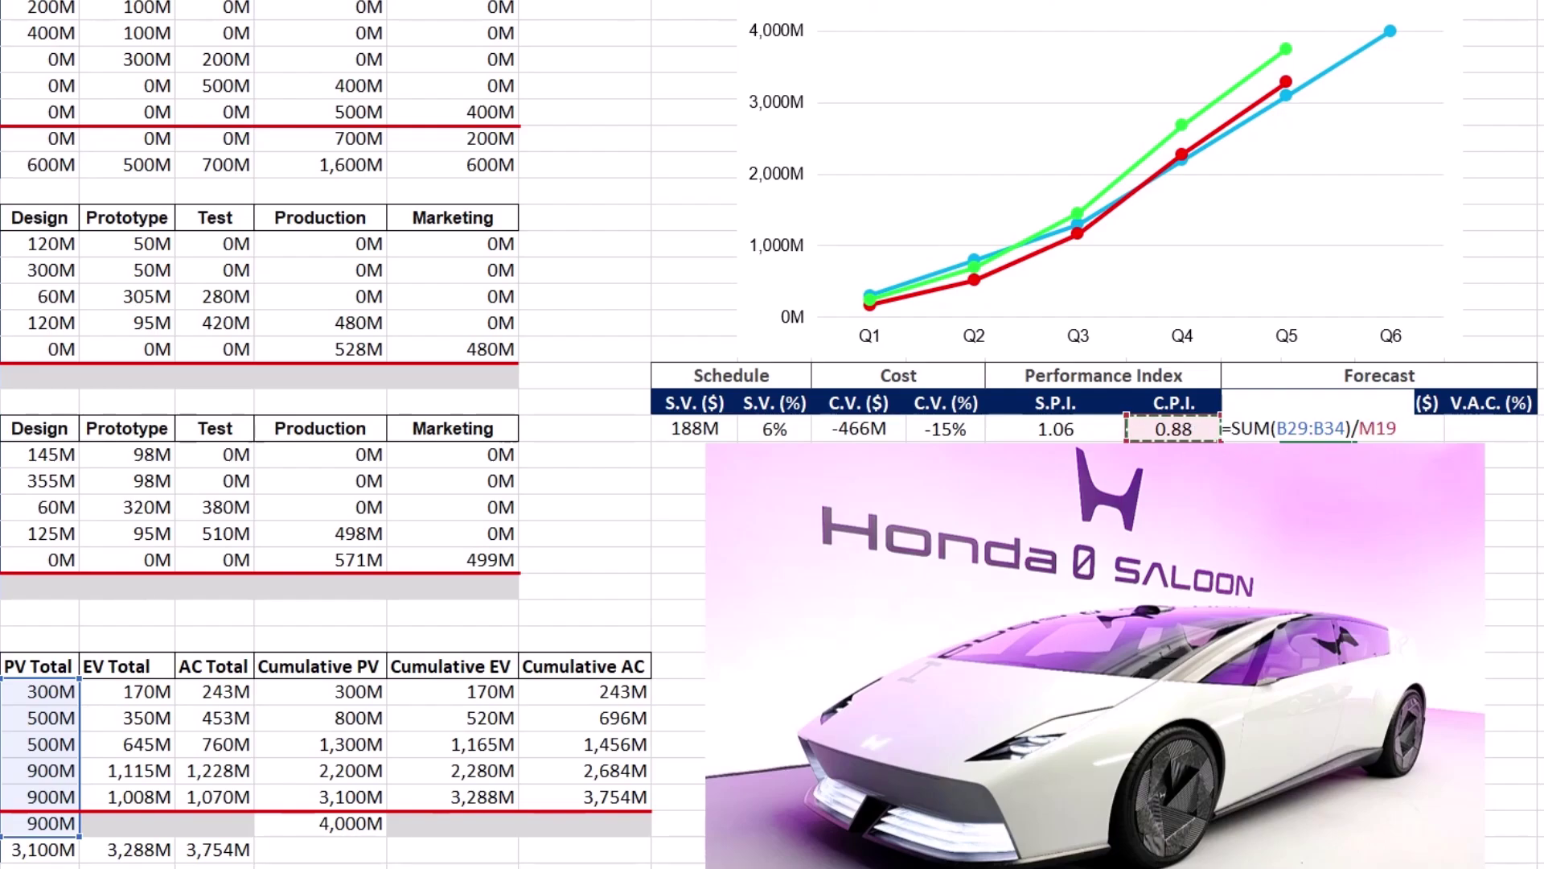
key(Tab)
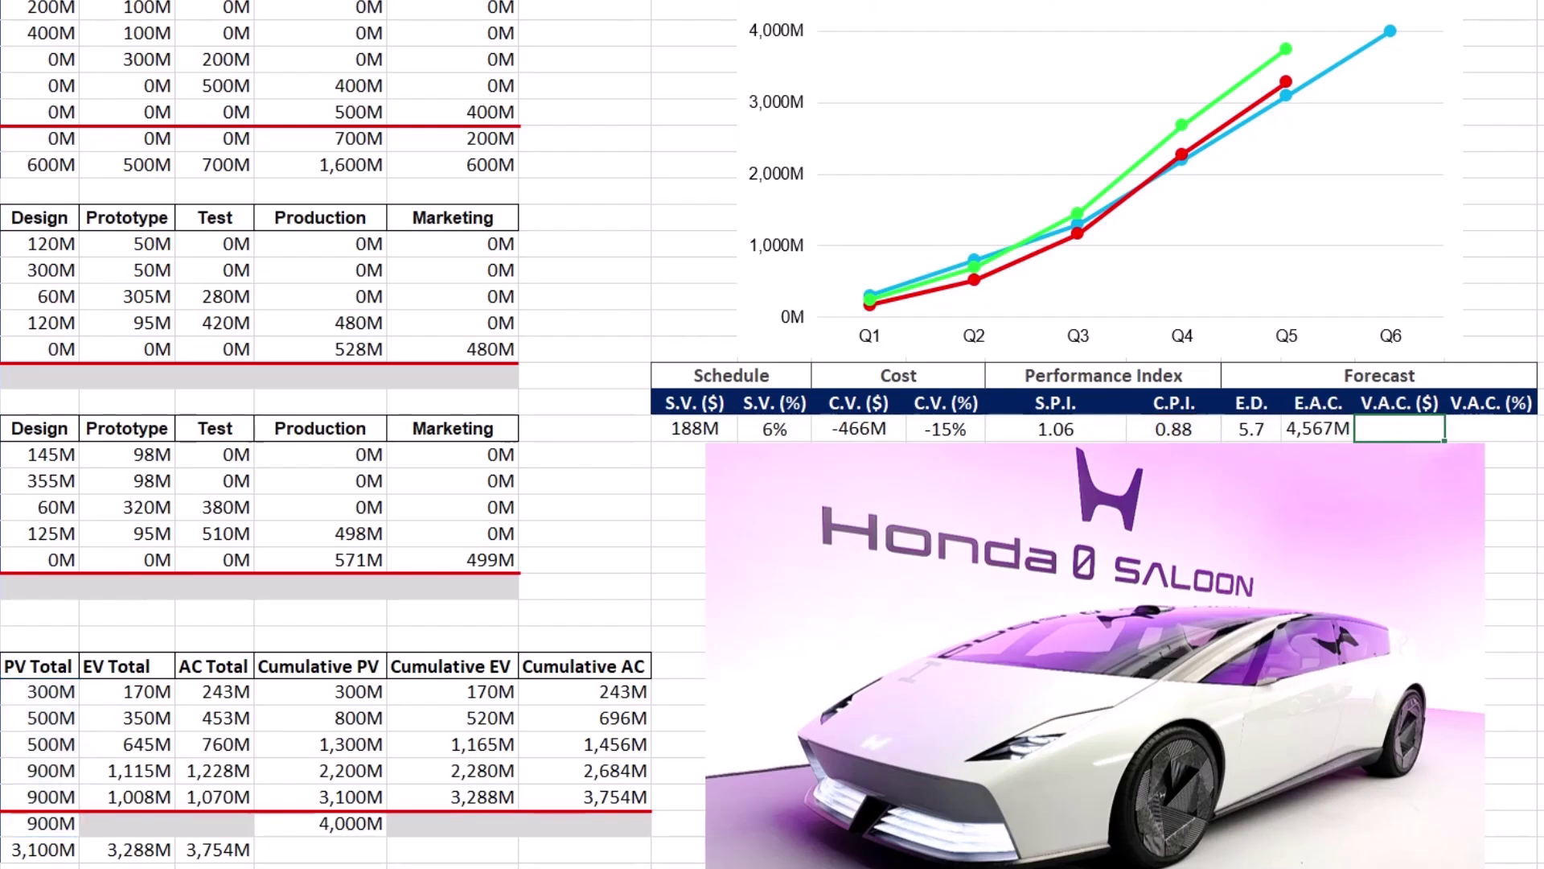
key(Return)
Step: Enter =SUM(B29:B34)-O19 in V.A.C. ($) to show -567M
text(=SUM()
drag(40, 691, 26, 812)
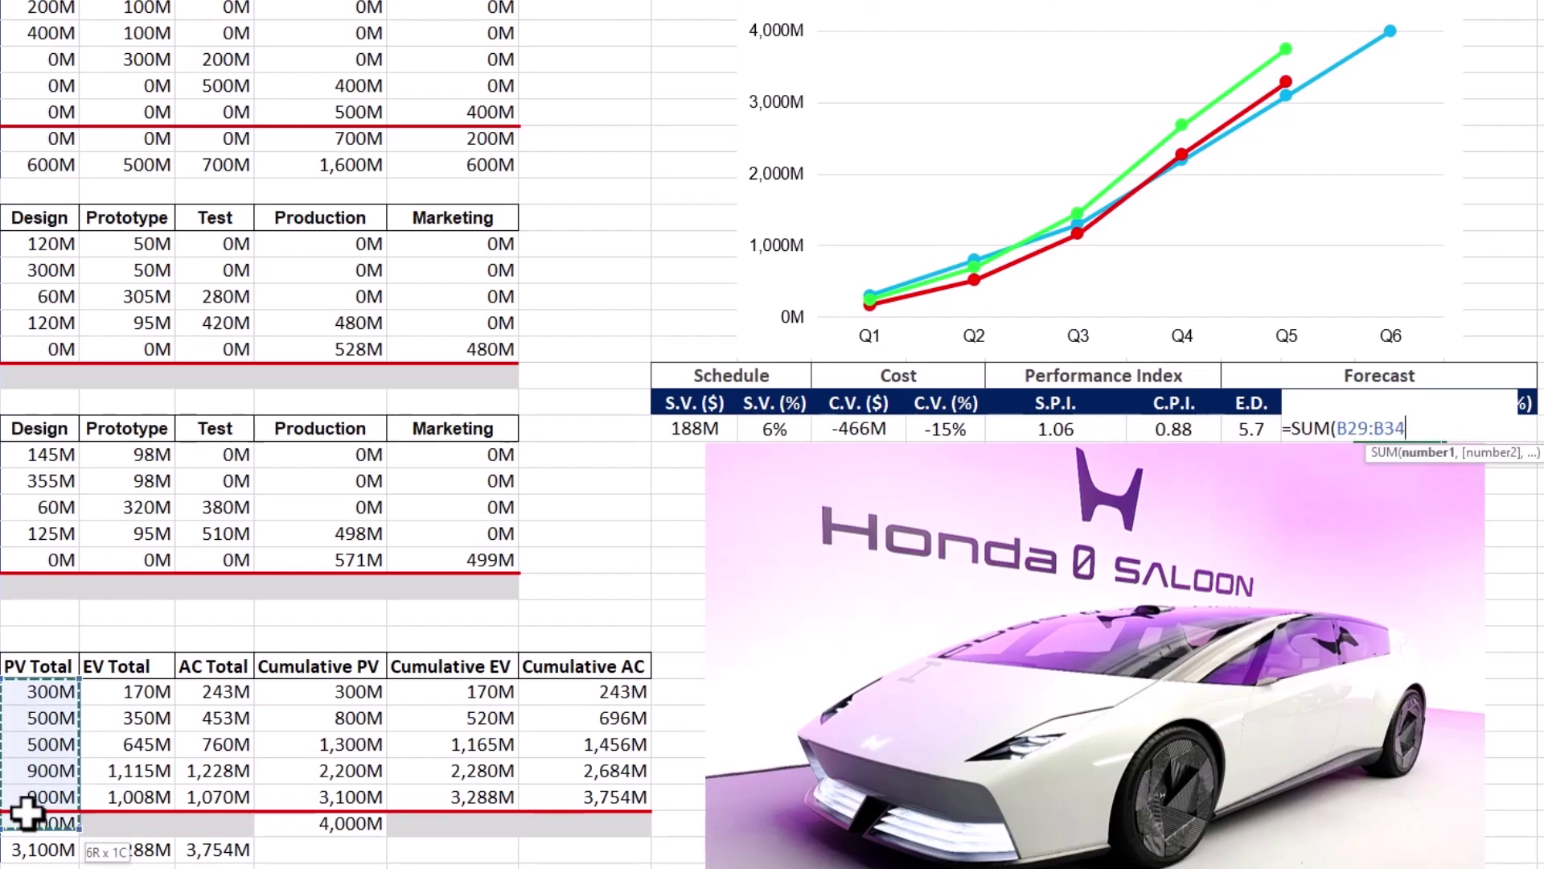
text()-O19)
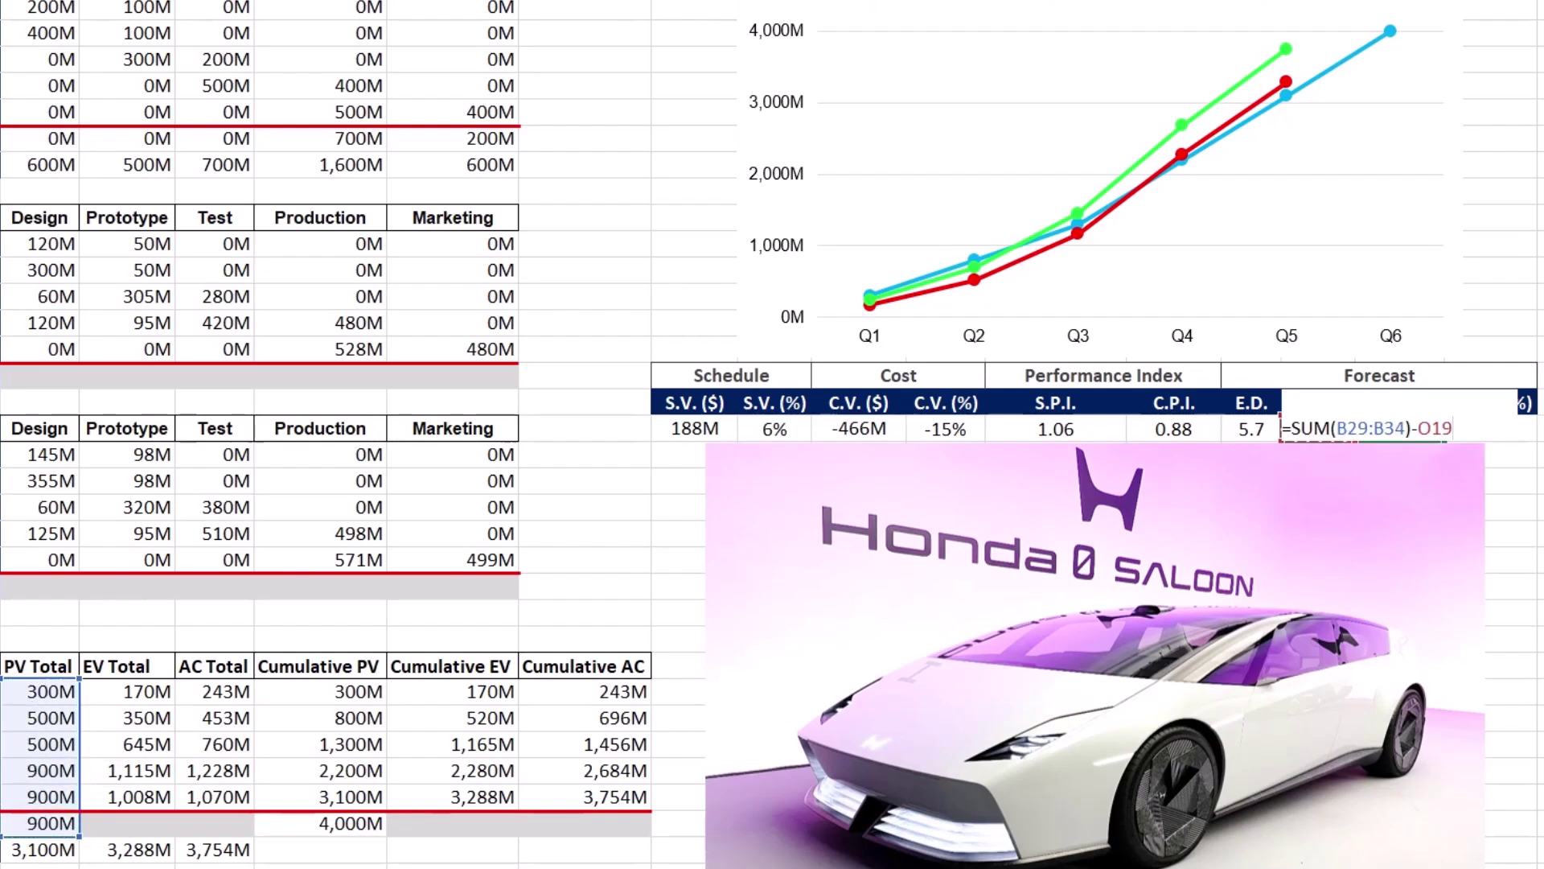
key(Tab)
key(Tab)
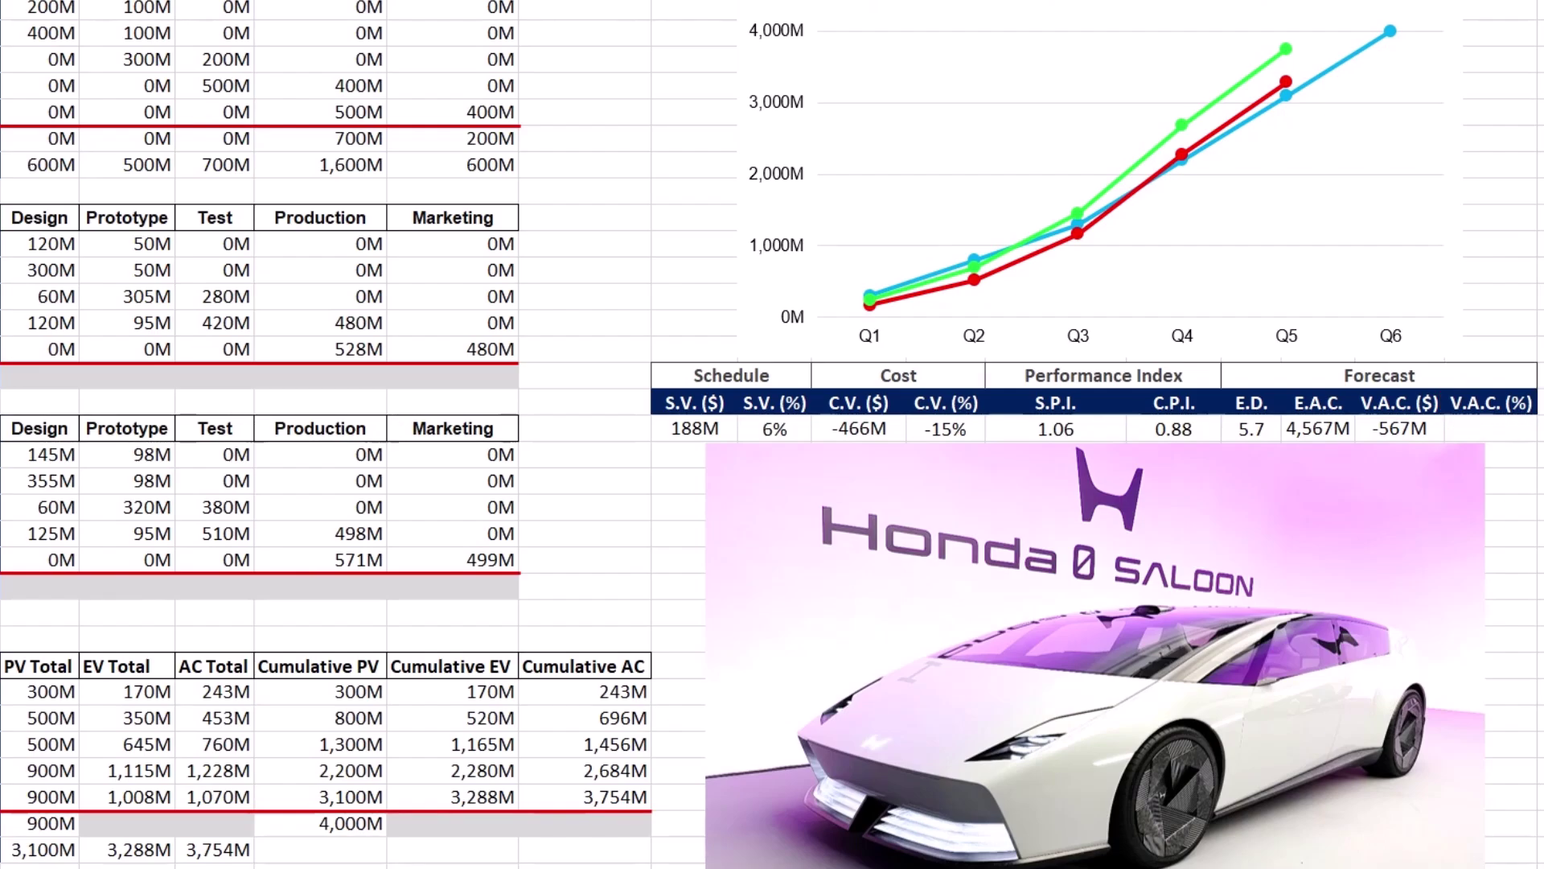
Step: Enter =P19/(SUM(B29:B34)) in V.A.C. (%) to show -14%
text(=P19/(SUM()
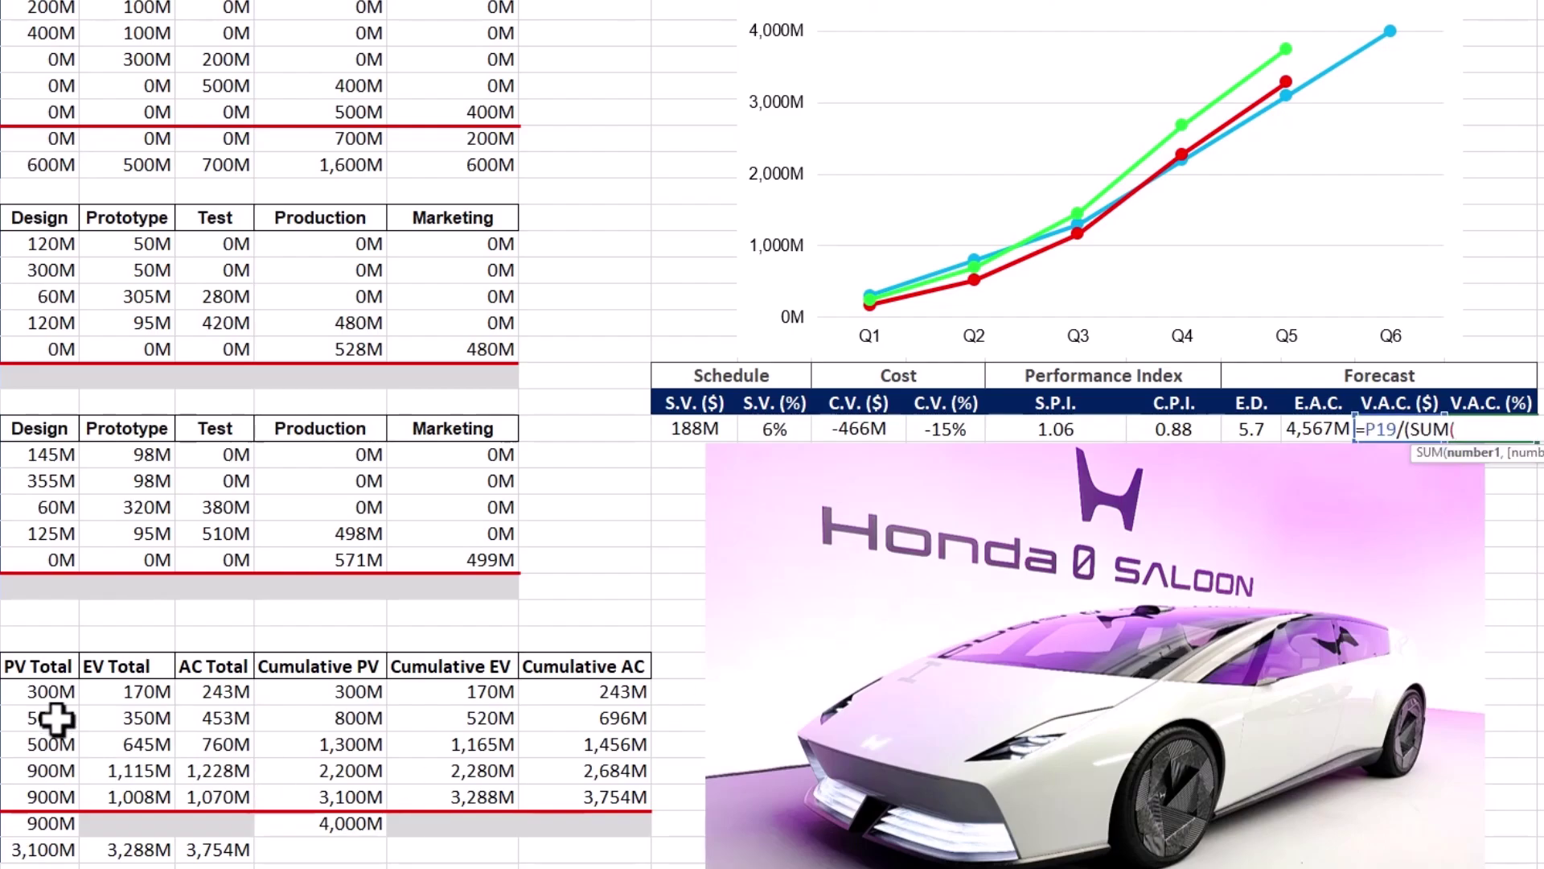
drag(48, 690, 44, 823)
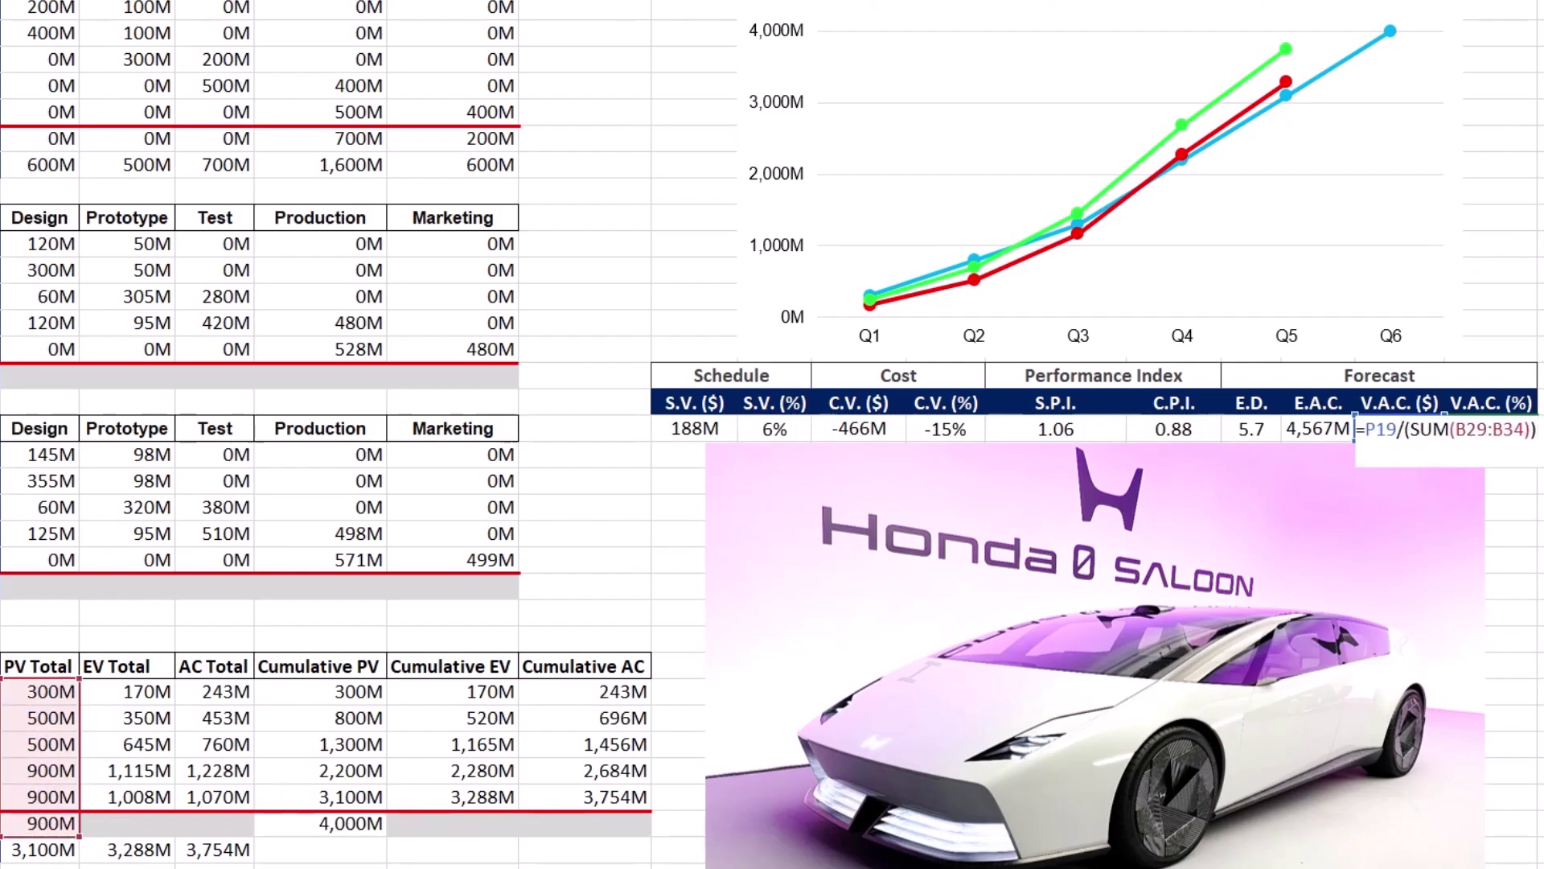
key(Return)
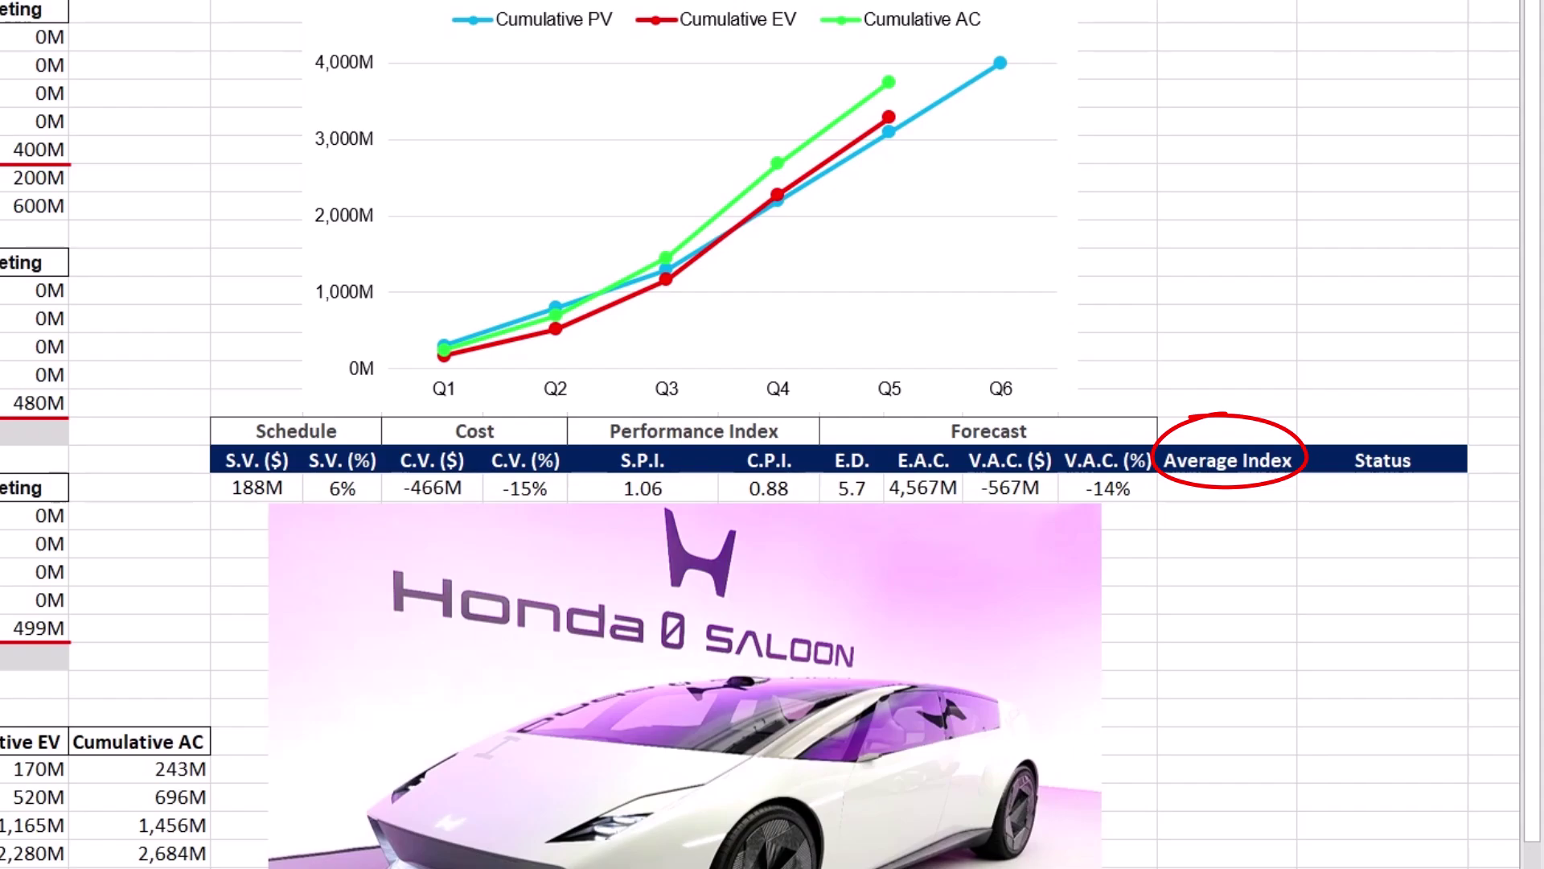
Step: Average S.P.I. and C.P.I. with =AVERAGE(L19:M19) for 0.97, and commit the IF-based Status formula
click(1227, 489)
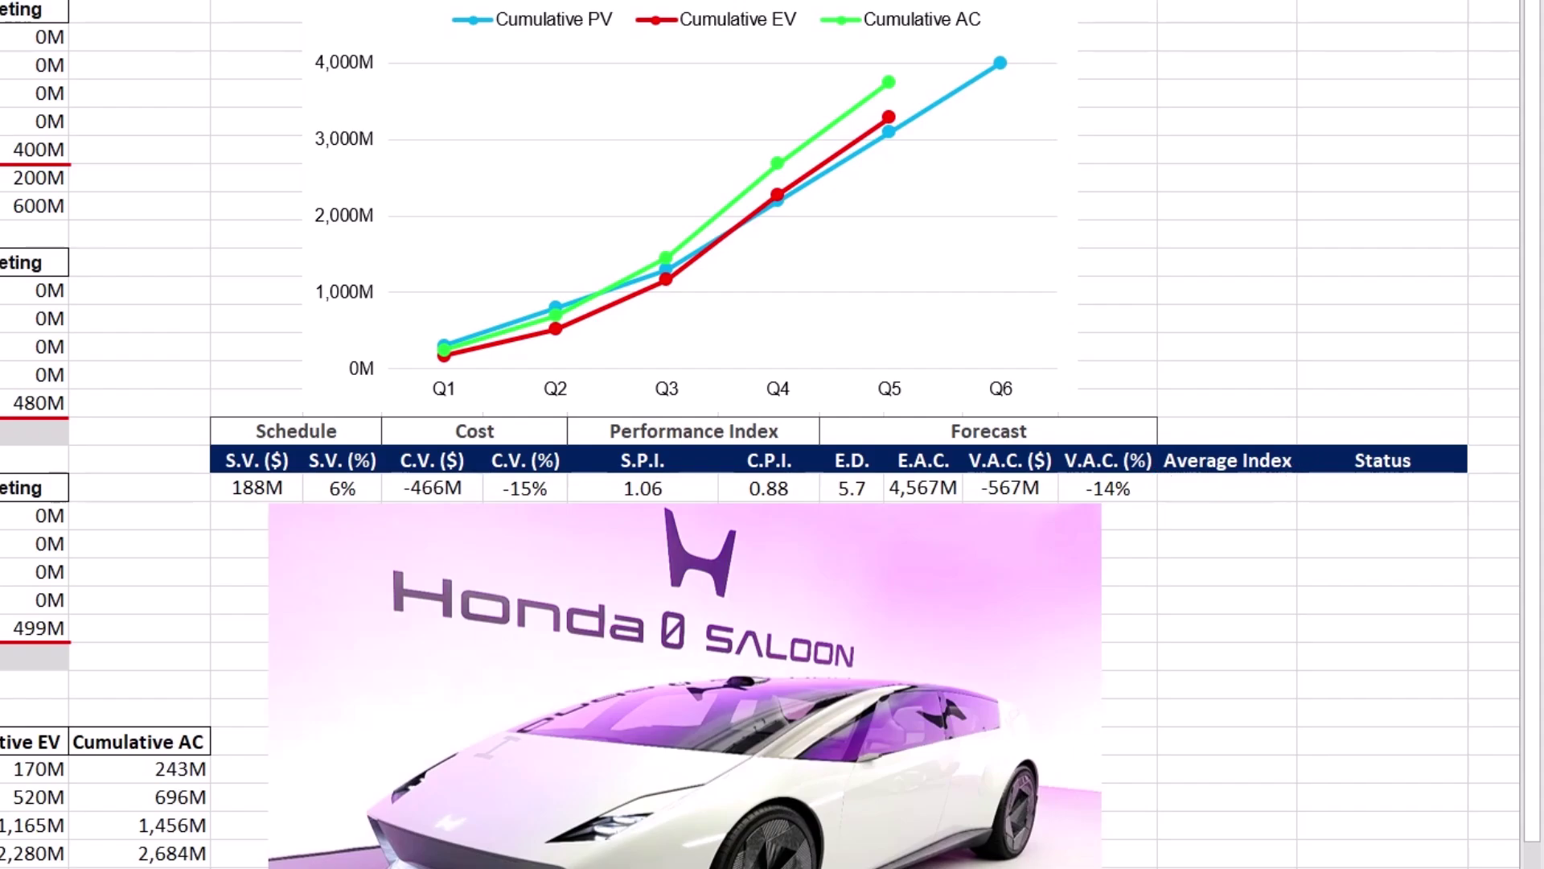
text(=AVERAGE()
click(680, 485)
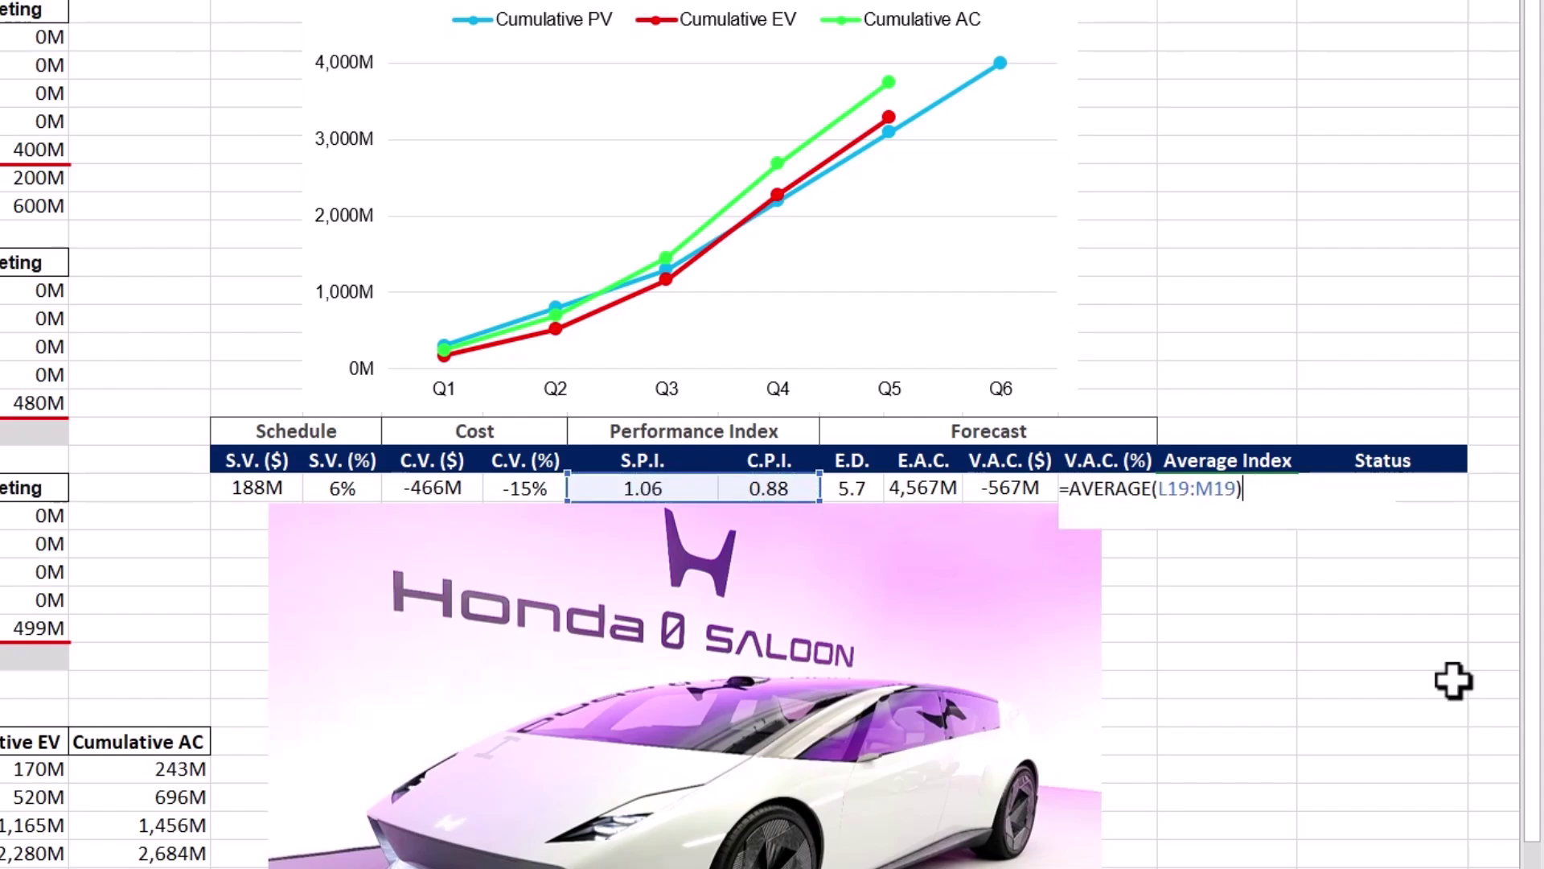
key(Tab)
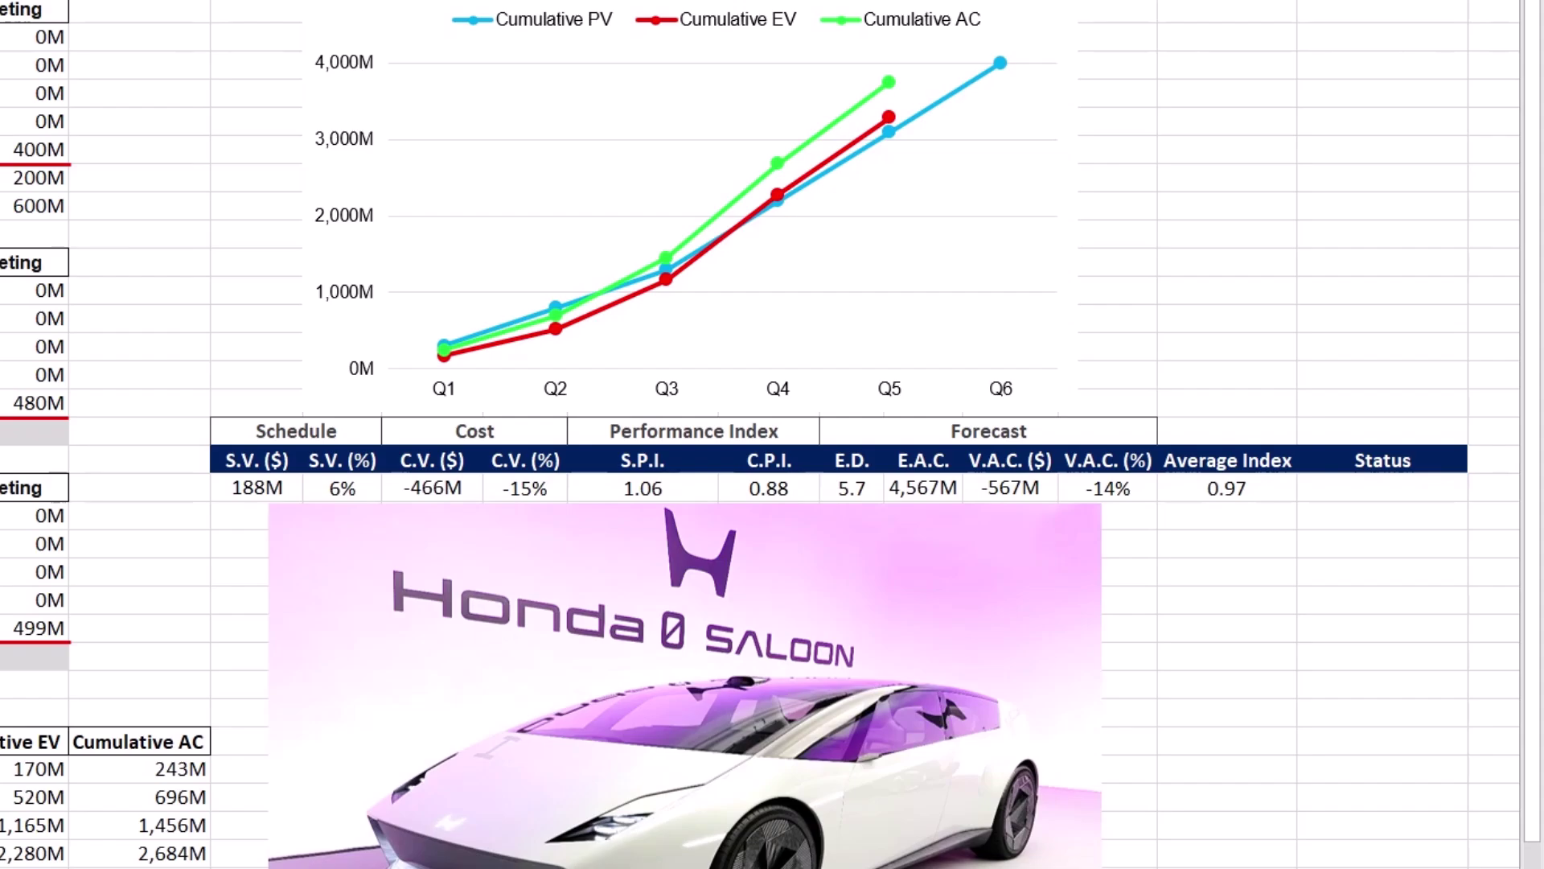
key(Return)
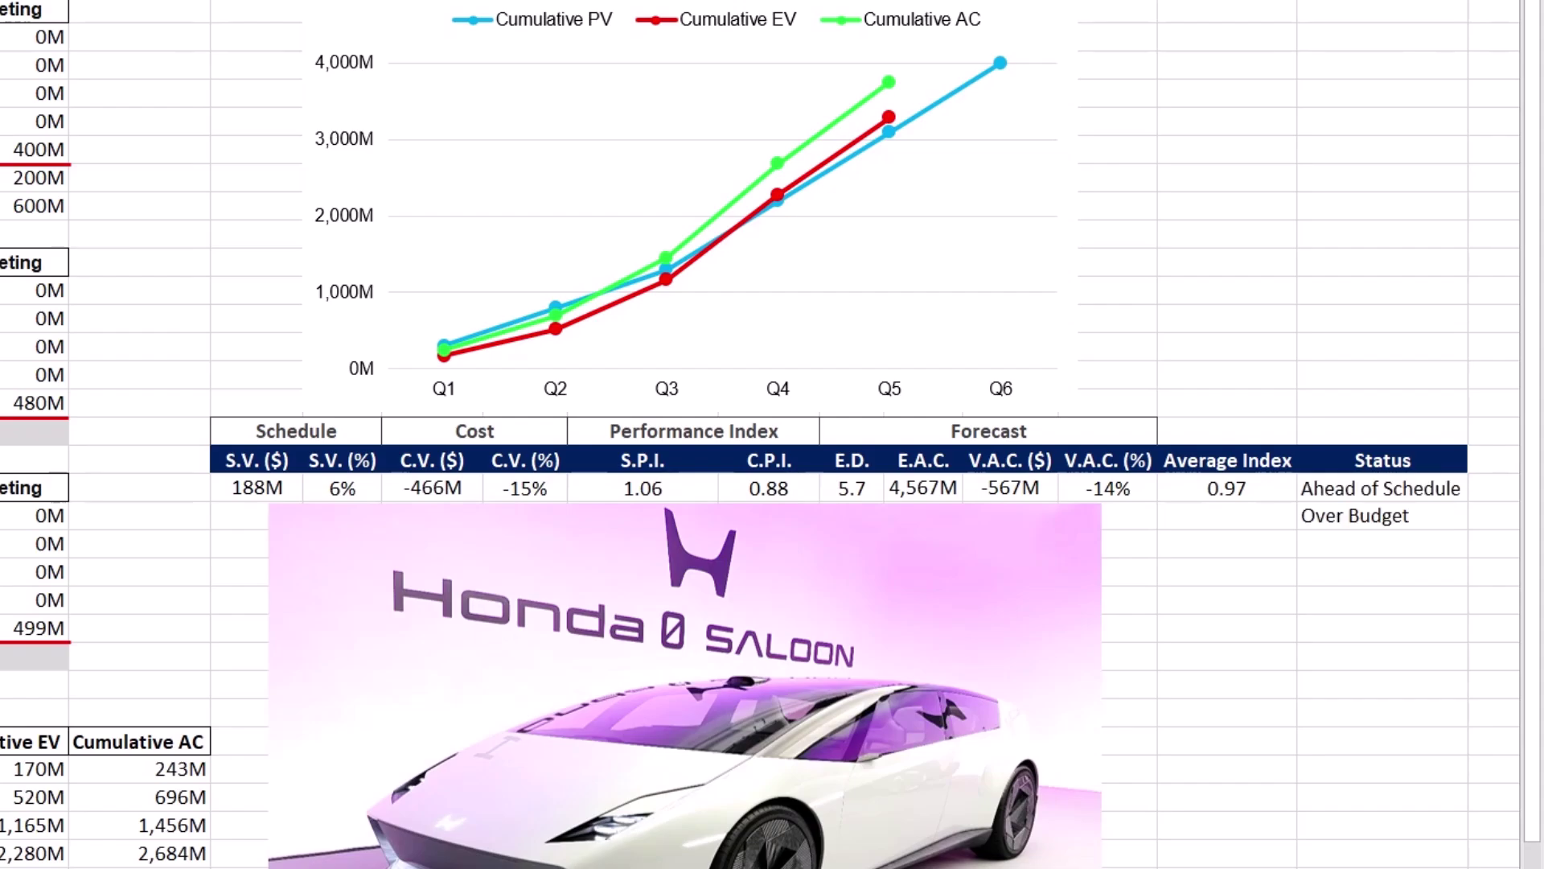